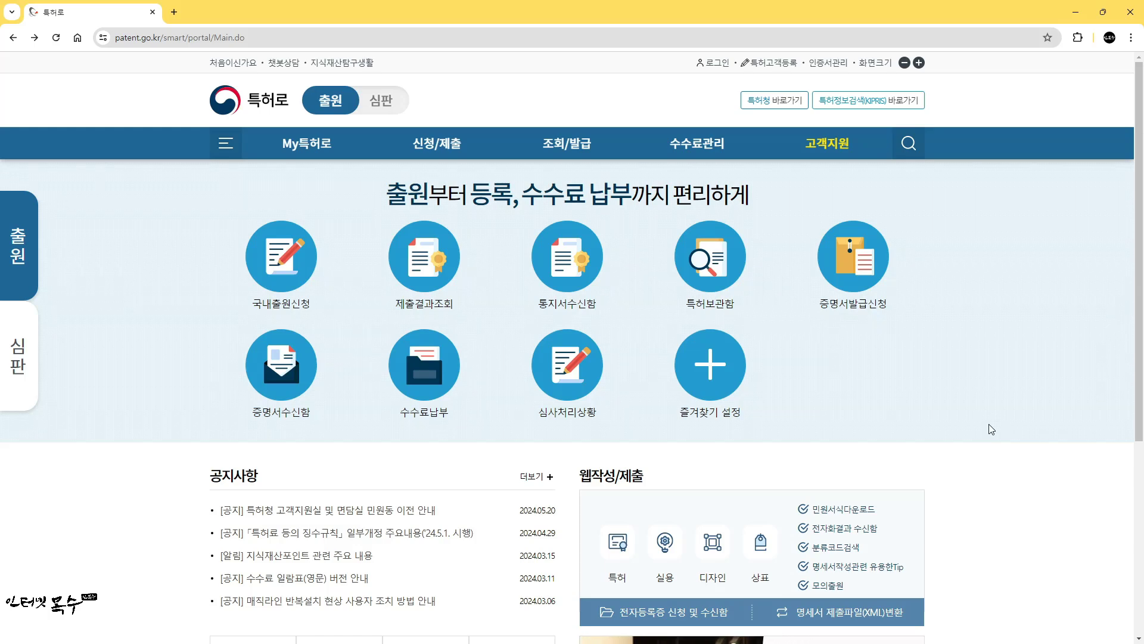
# Log in to 특허로 with the joint certificate, entering the certificate password.
pyautogui.click(718, 63)
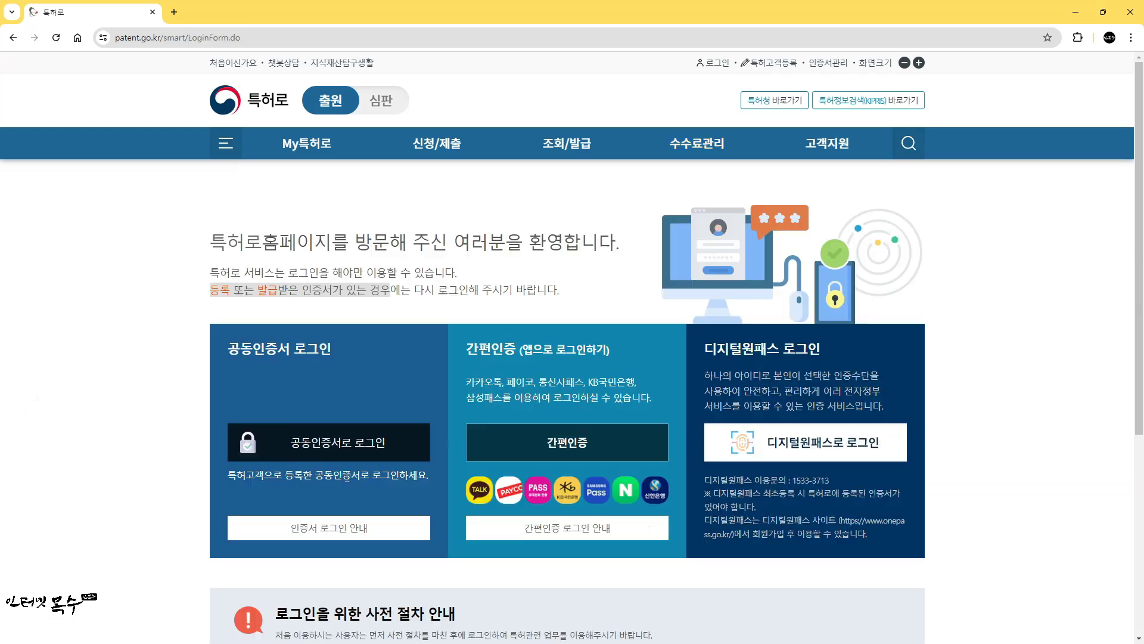
pyautogui.click(345, 448)
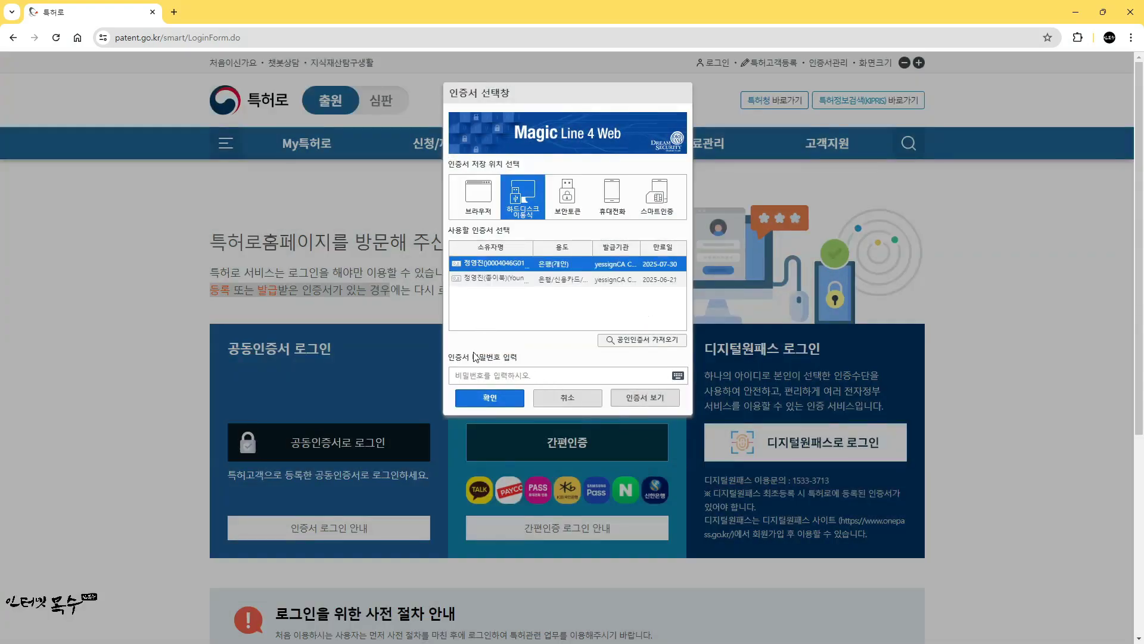
pyautogui.click(472, 379)
pyautogui.write('***')
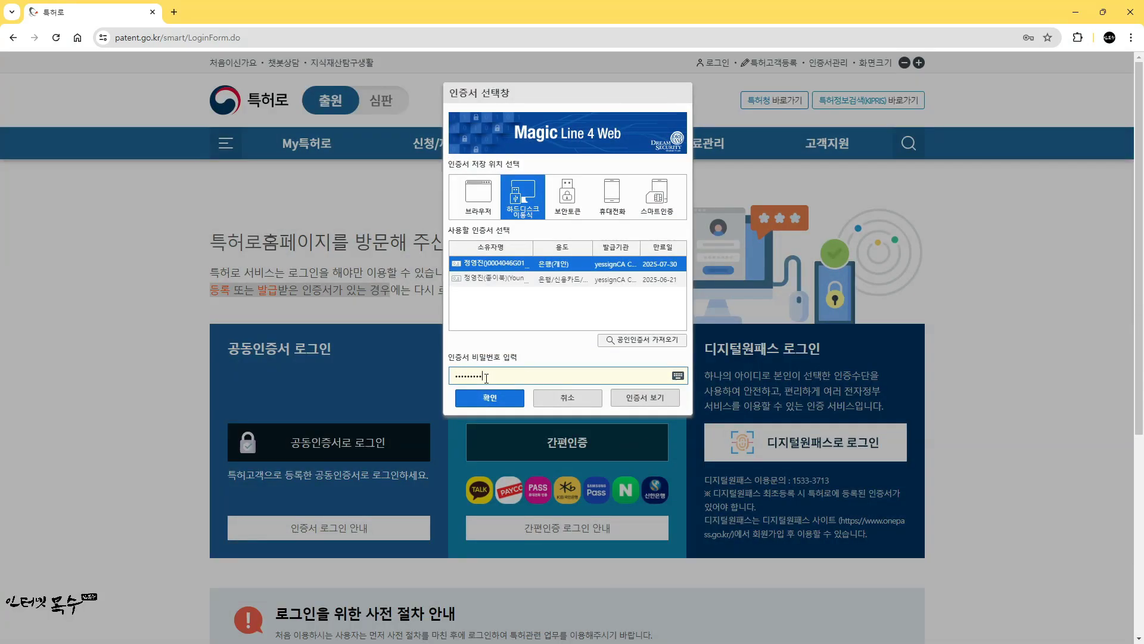
pyautogui.press('Return')
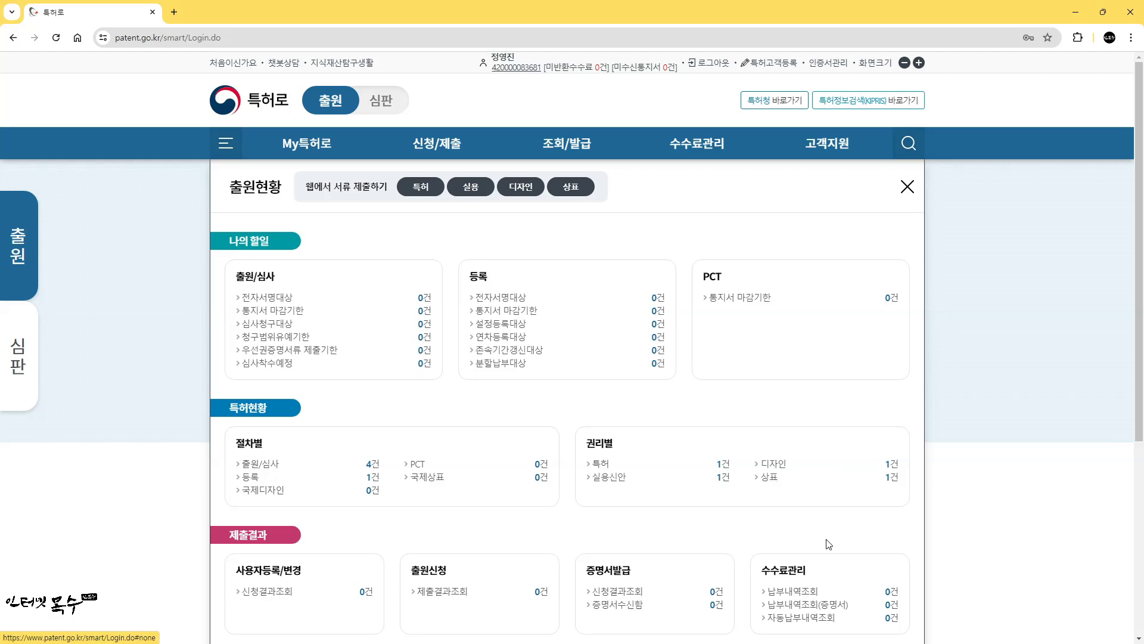
# From the 출원/심사 list, open the 거실장 application's 심사처리상황 progress stages.
pyautogui.click(774, 464)
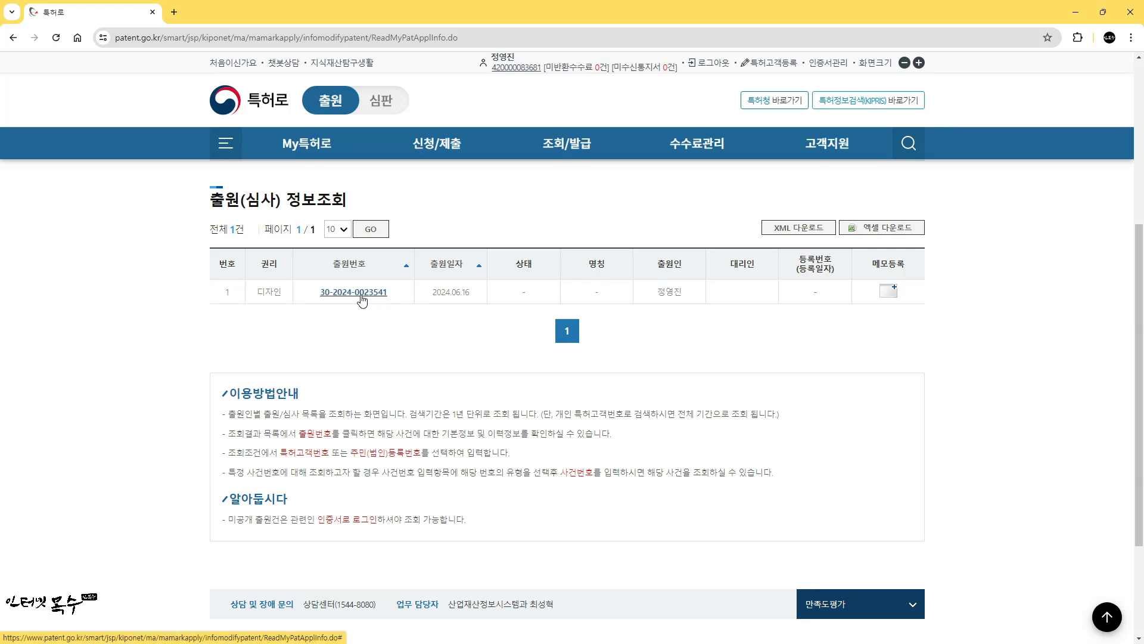
pyautogui.click(361, 296)
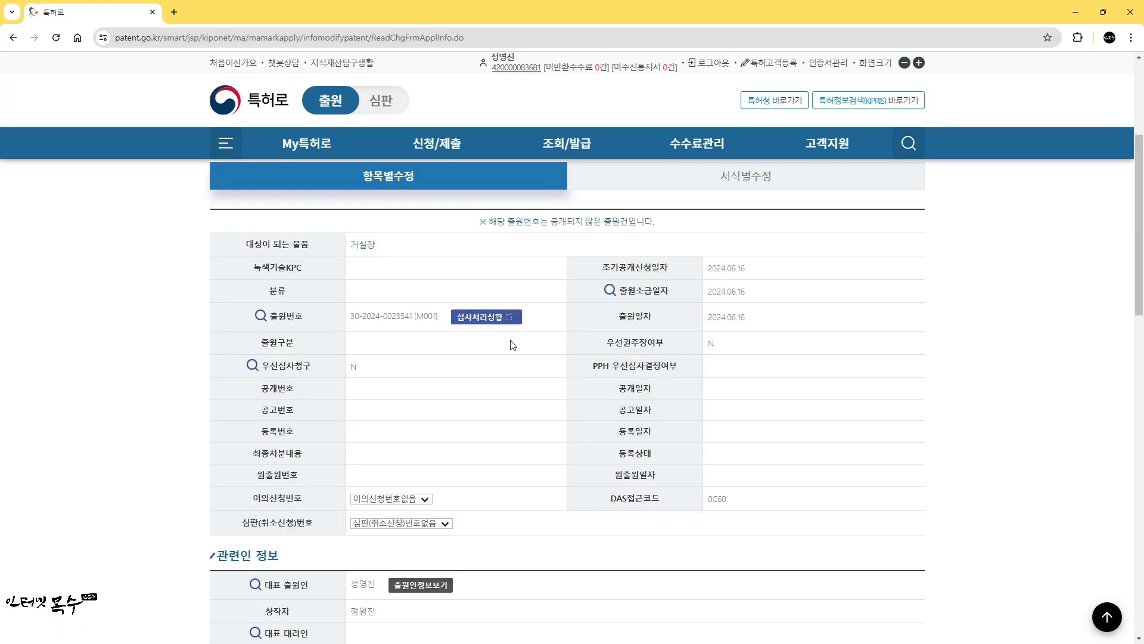
pyautogui.click(483, 317)
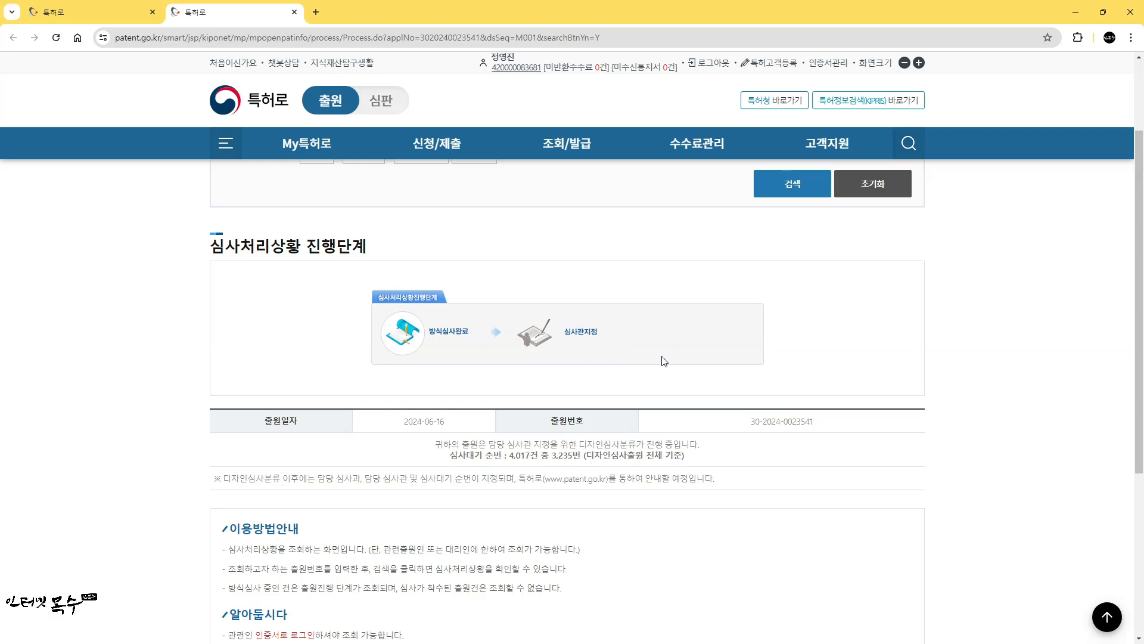
pyautogui.scroll(-3, 587, 333)
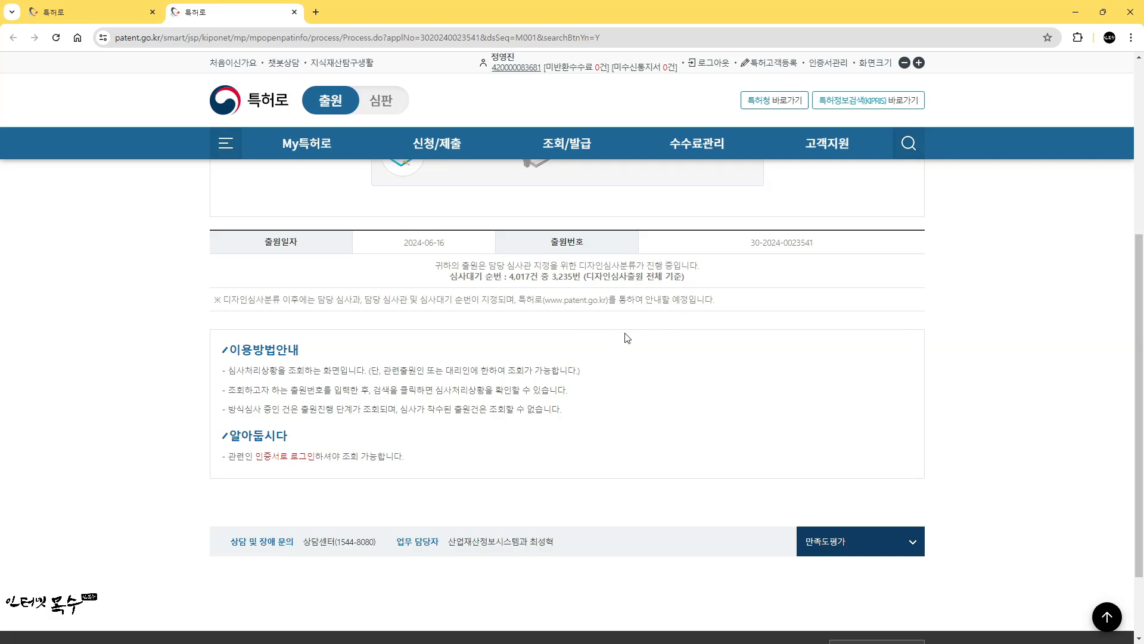
pyautogui.scroll(2, 626, 337)
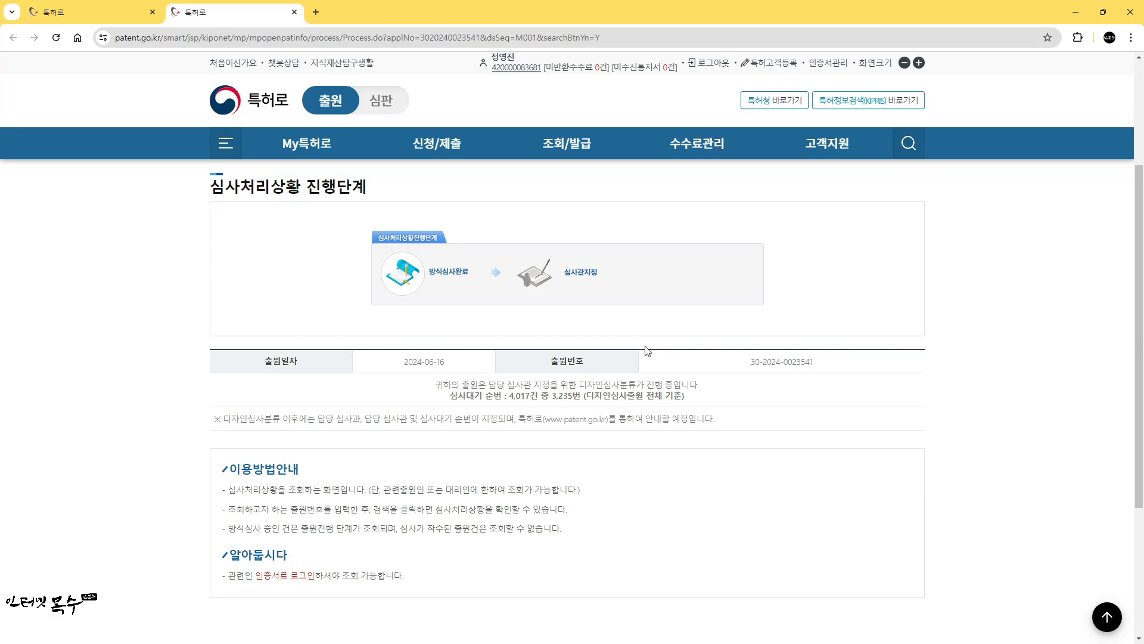
# Close the progress tab and open the 디자인등록출원서 receipt from 이력정보 in 통합뷰어.
pyautogui.hotkey('ctrl', 'w')
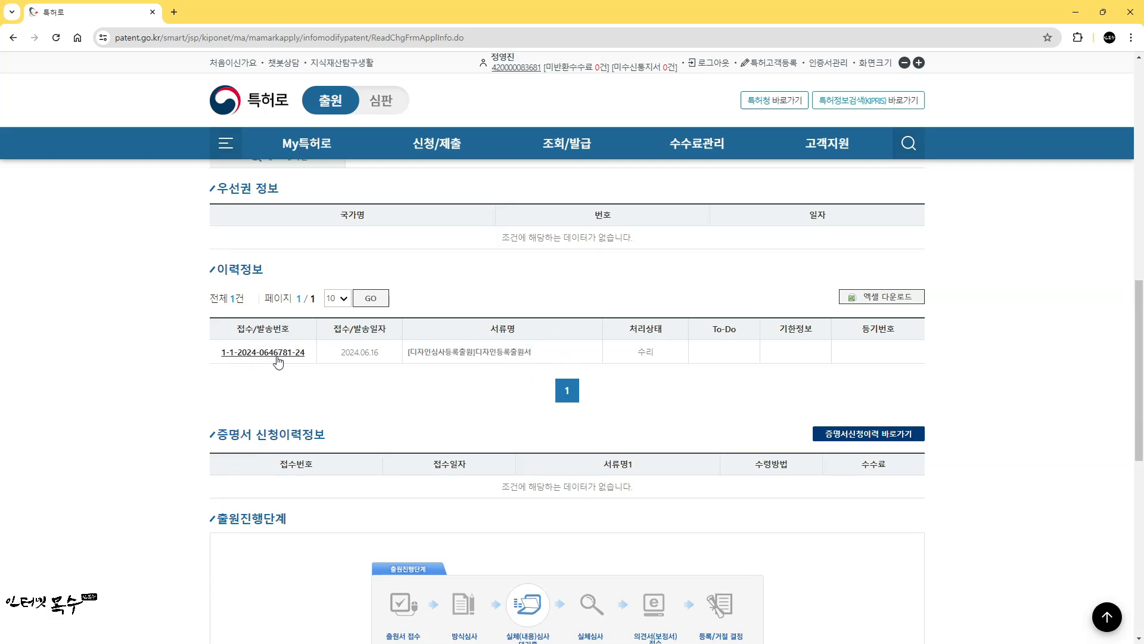
pyautogui.click(283, 354)
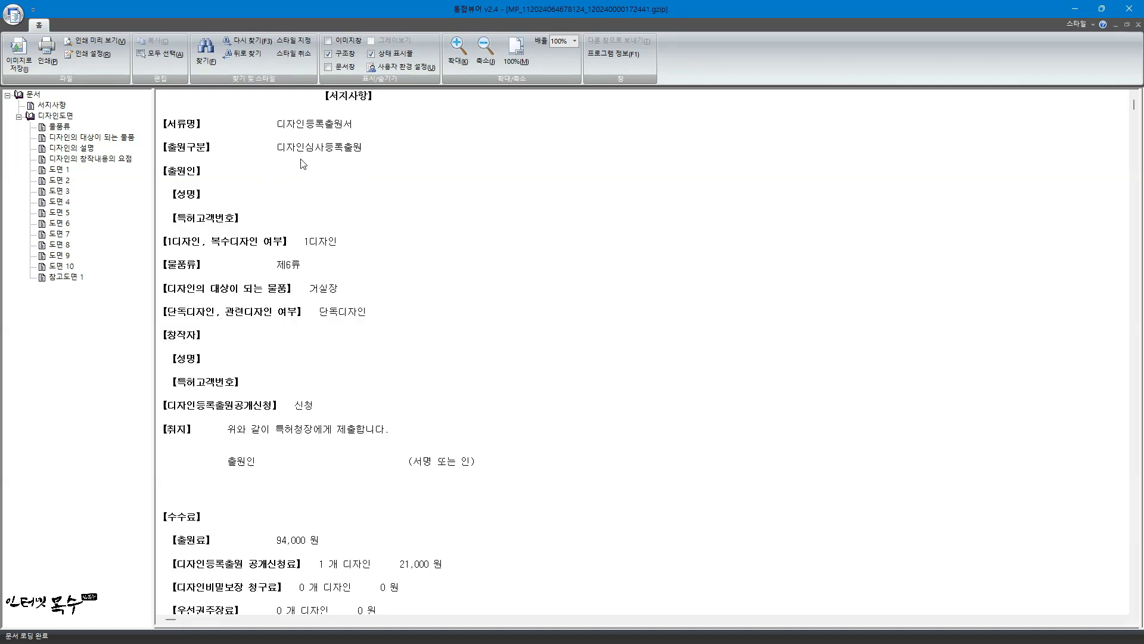
# Scroll past the fees in 서지사항 and jump to the 물품류 section.
pyautogui.scroll(-5, 519, 269)
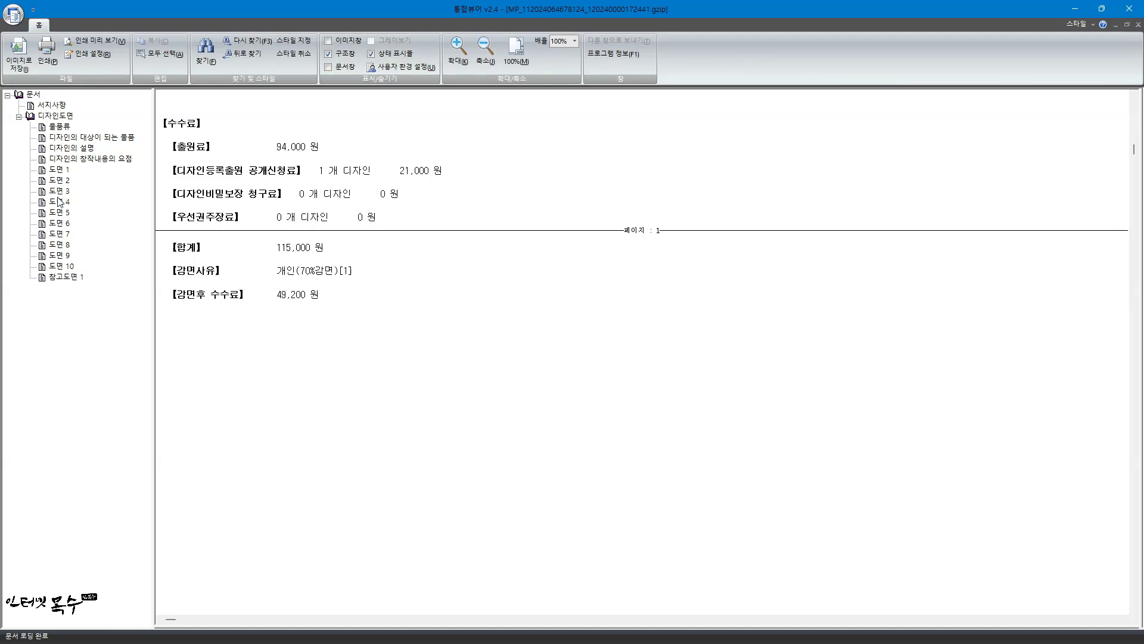
pyautogui.click(59, 127)
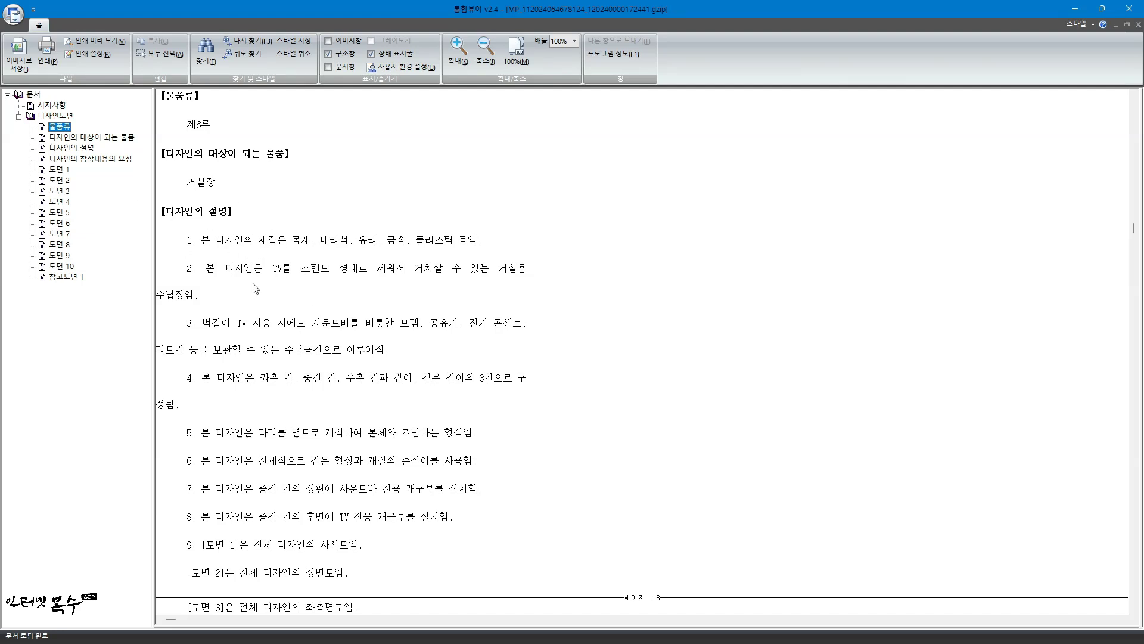
# Visit 디자인의 대상이 되는 물품, then scroll back through the 서지사항 data.
pyautogui.click(91, 137)
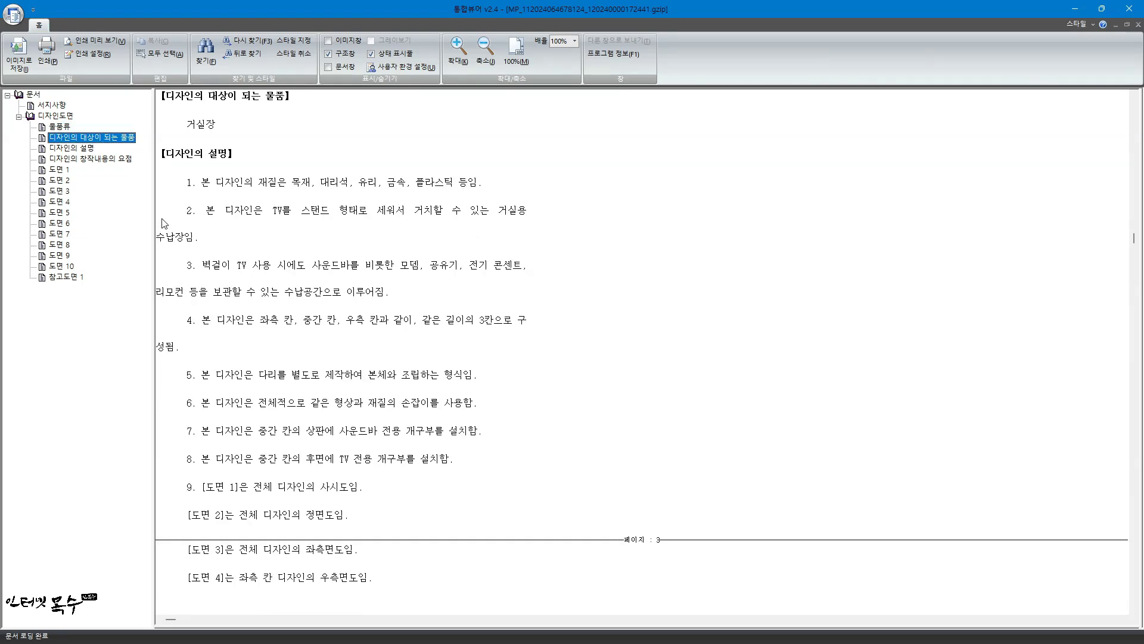
pyautogui.click(52, 105)
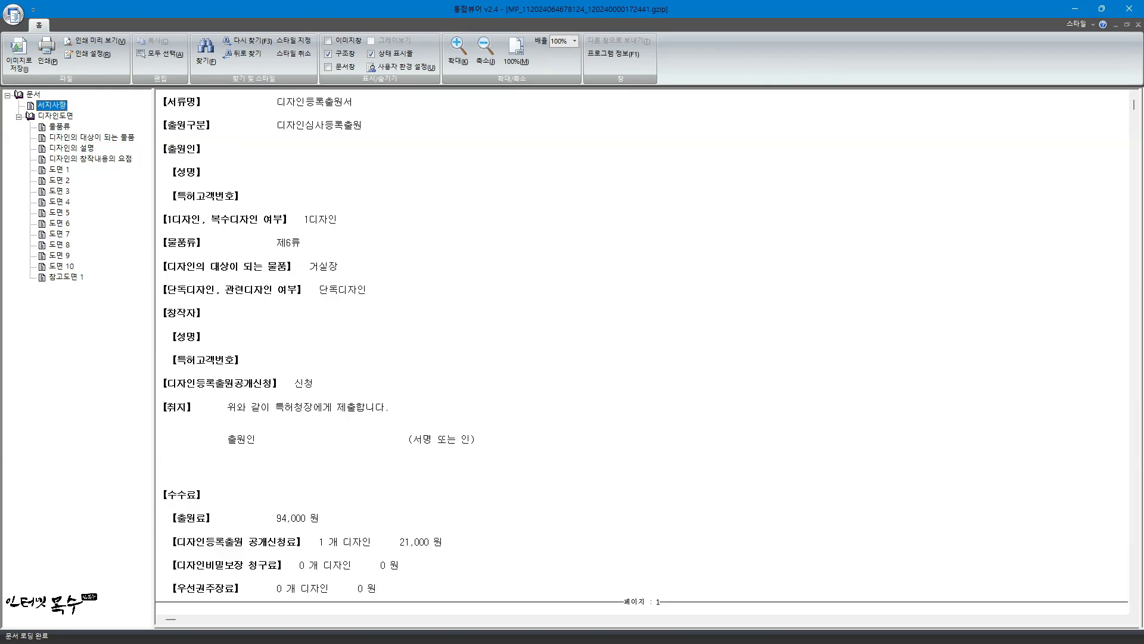
pyautogui.scroll(-5, 620, 409)
pyautogui.scroll(-2, 620, 409)
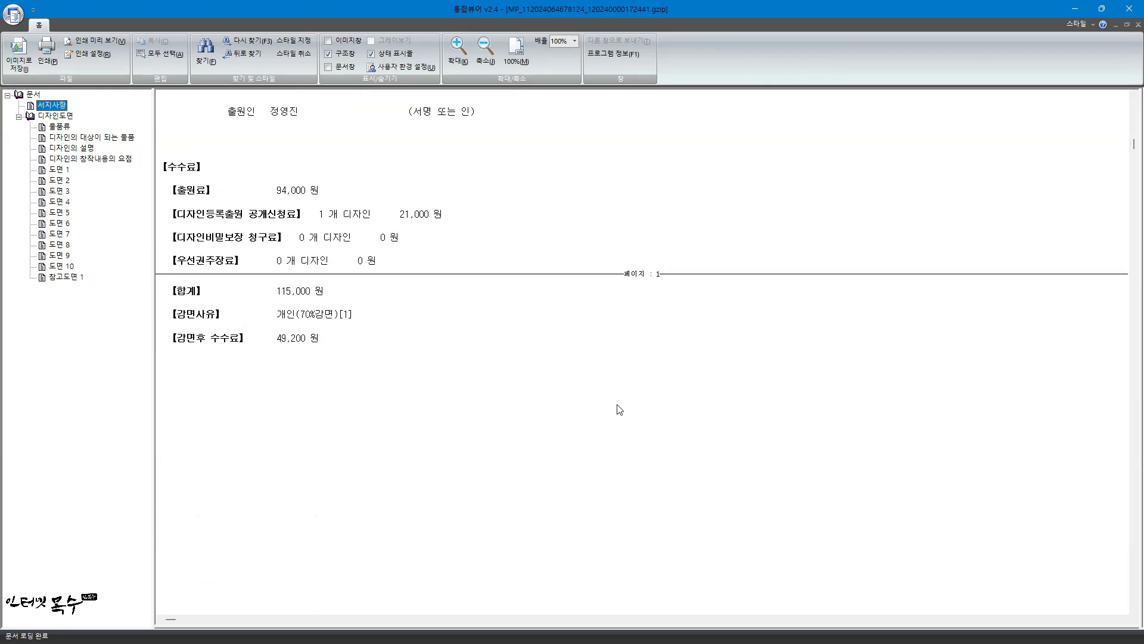
pyautogui.scroll(-1, 577, 399)
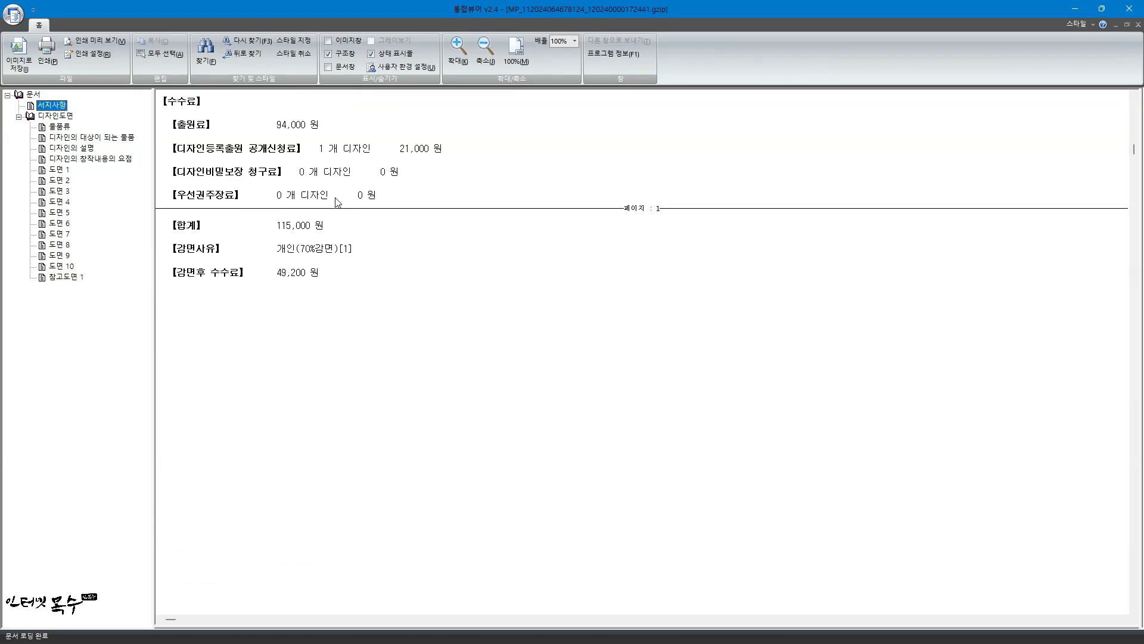
pyautogui.scroll(-3, 524, 271)
pyautogui.scroll(-3, 534, 284)
pyautogui.scroll(-2, 535, 289)
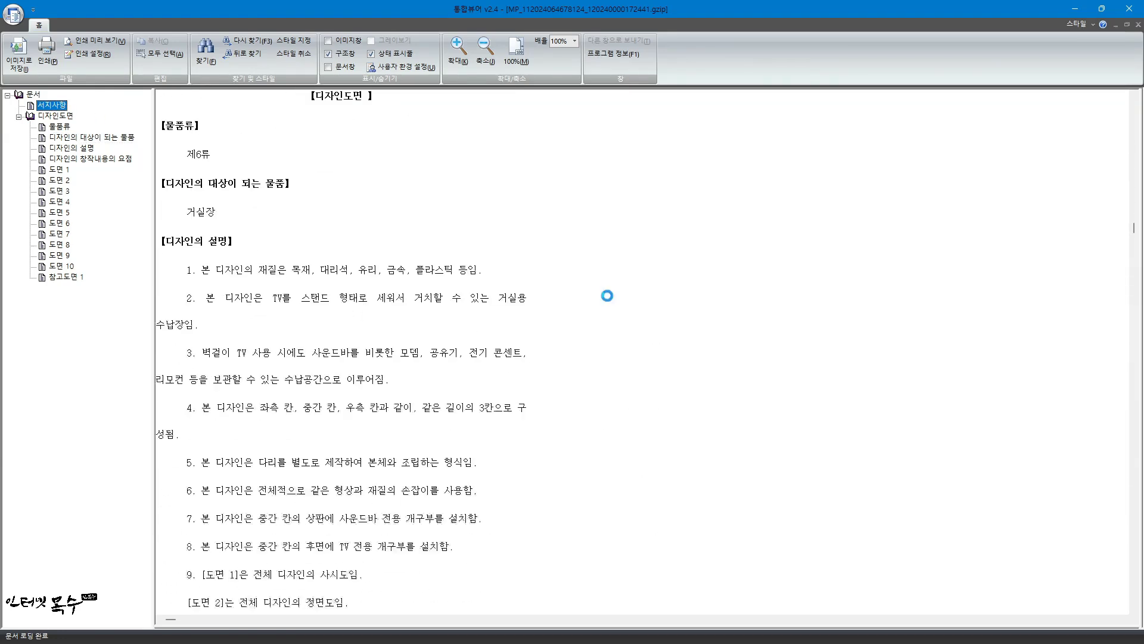
pyautogui.scroll(1, 596, 298)
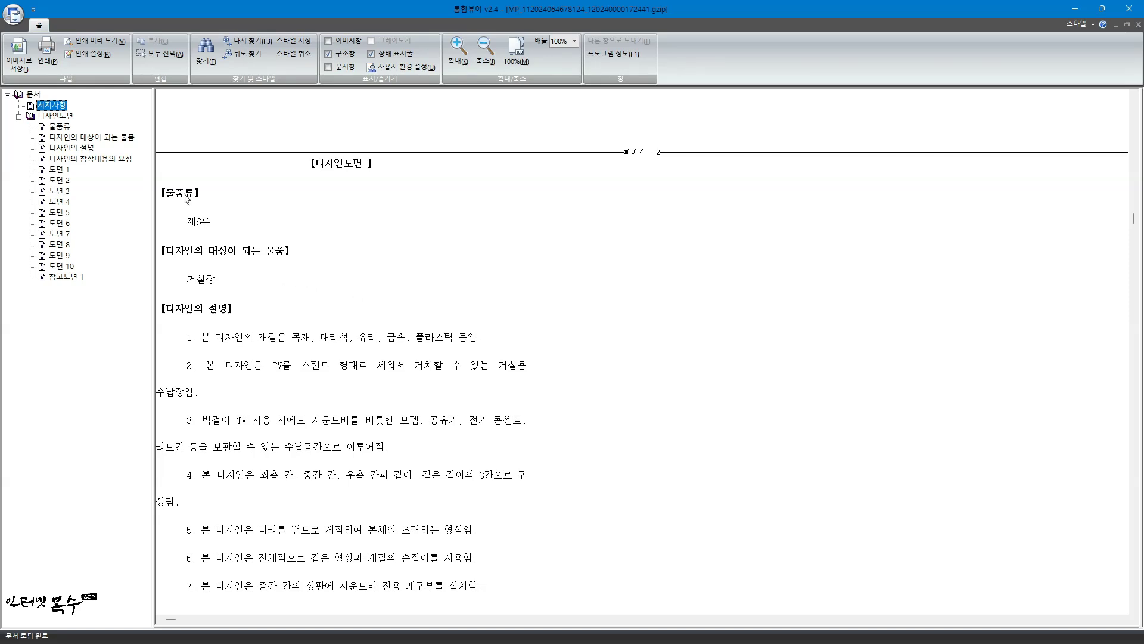
# Jump to 디자인의 창작내용의 요점, bringing 도면 1 and 도면 2 into view.
pyautogui.click(194, 223)
pyautogui.click(181, 260)
pyautogui.scroll(-5, 541, 403)
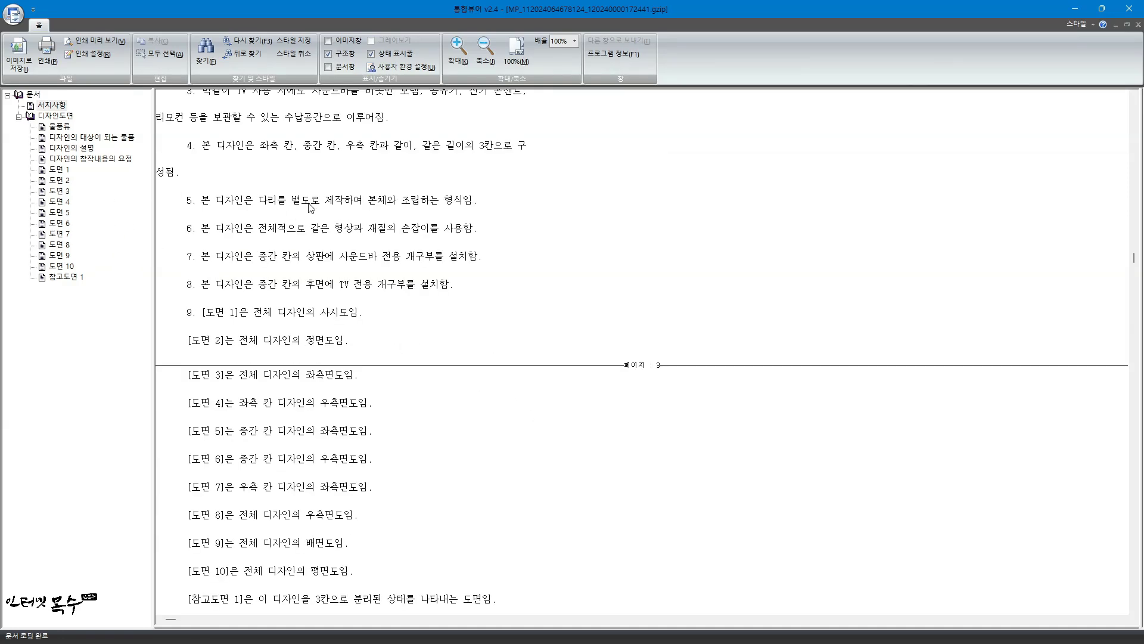
pyautogui.scroll(1, 309, 203)
pyautogui.scroll(-3, 233, 194)
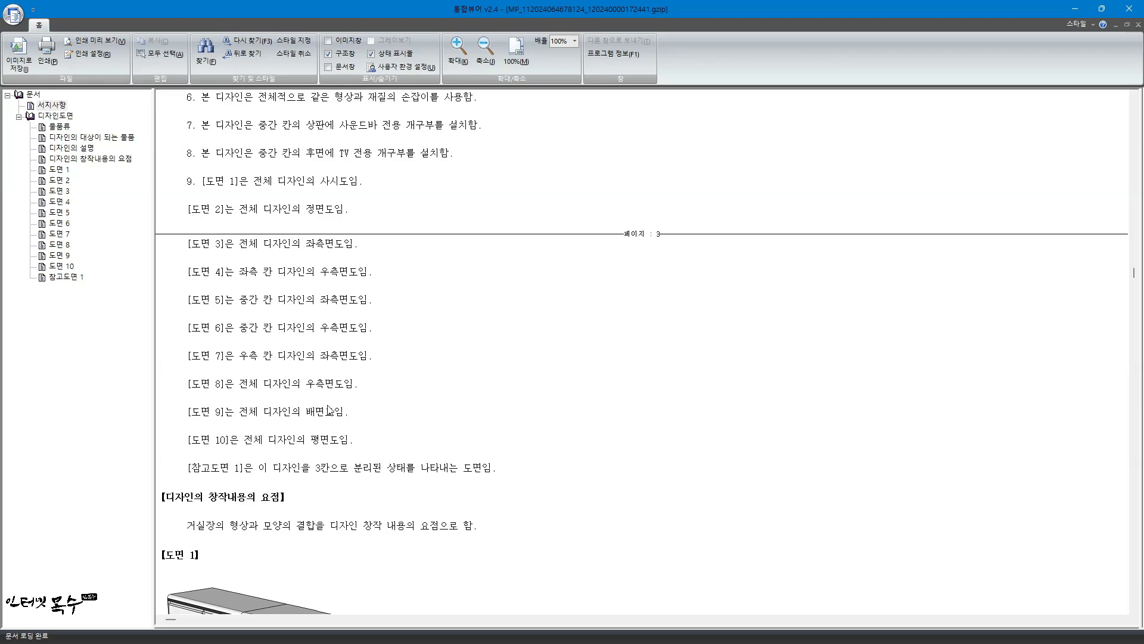
pyautogui.click(106, 159)
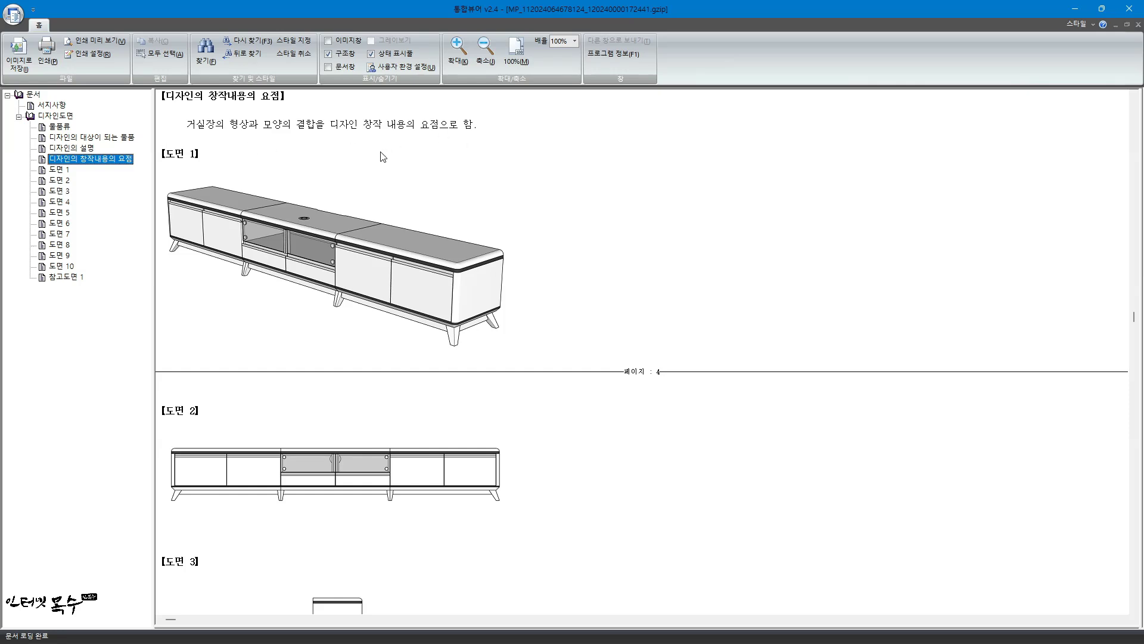
# Jump to 도면 1 and select the perspective drawing.
pyautogui.click(59, 171)
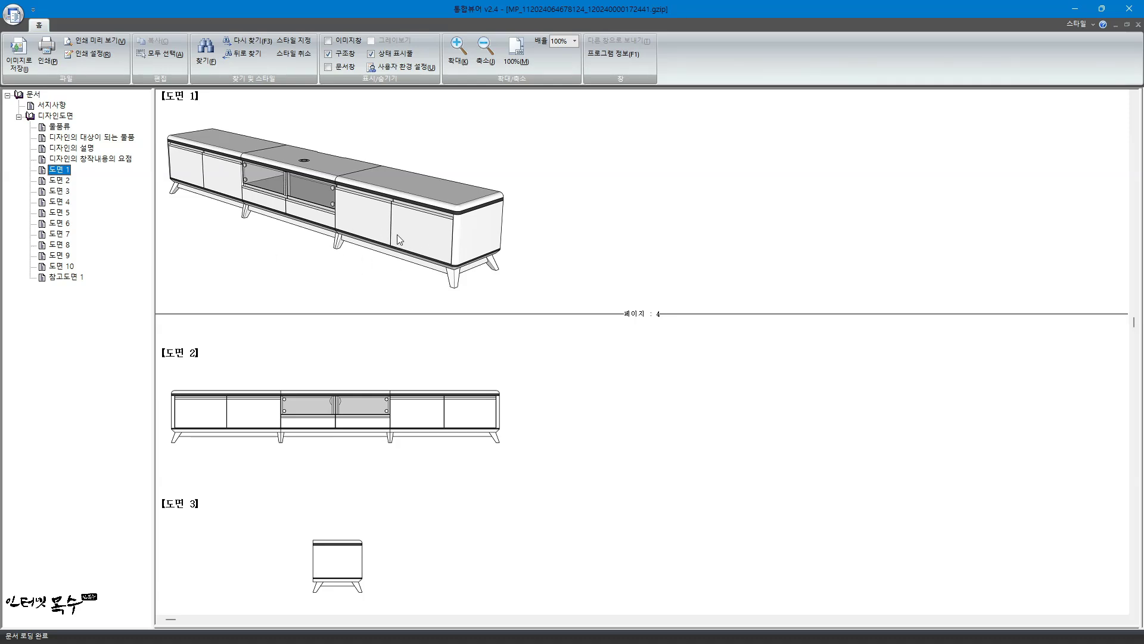
pyautogui.click(380, 228)
pyautogui.scroll(4, 551, 260)
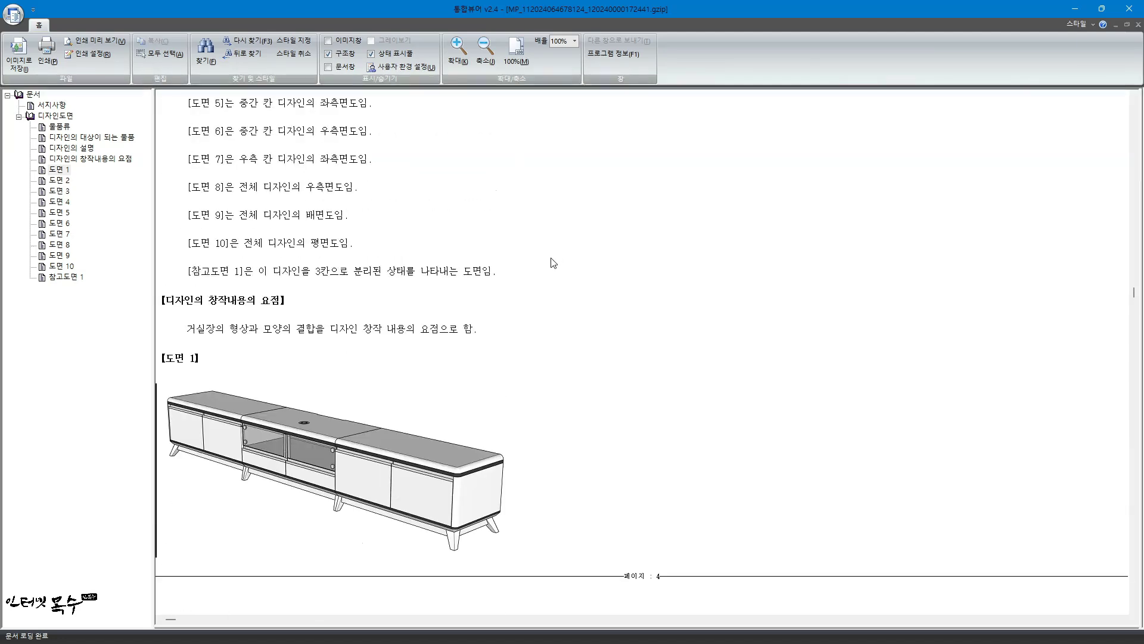
pyautogui.scroll(3, 522, 258)
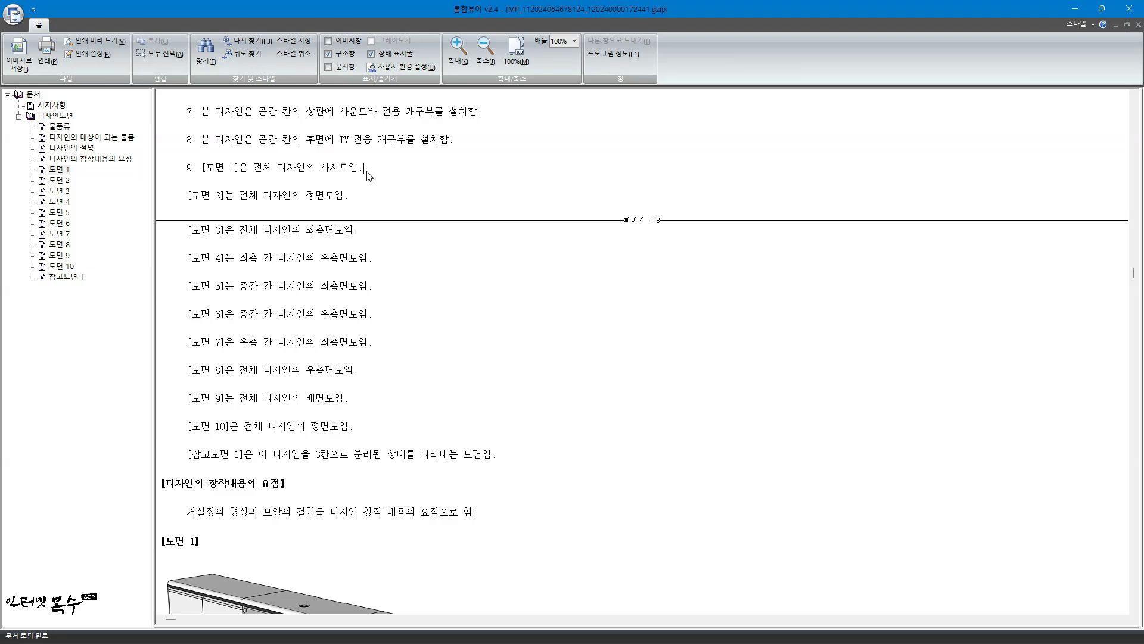
pyautogui.scroll(-2, 367, 175)
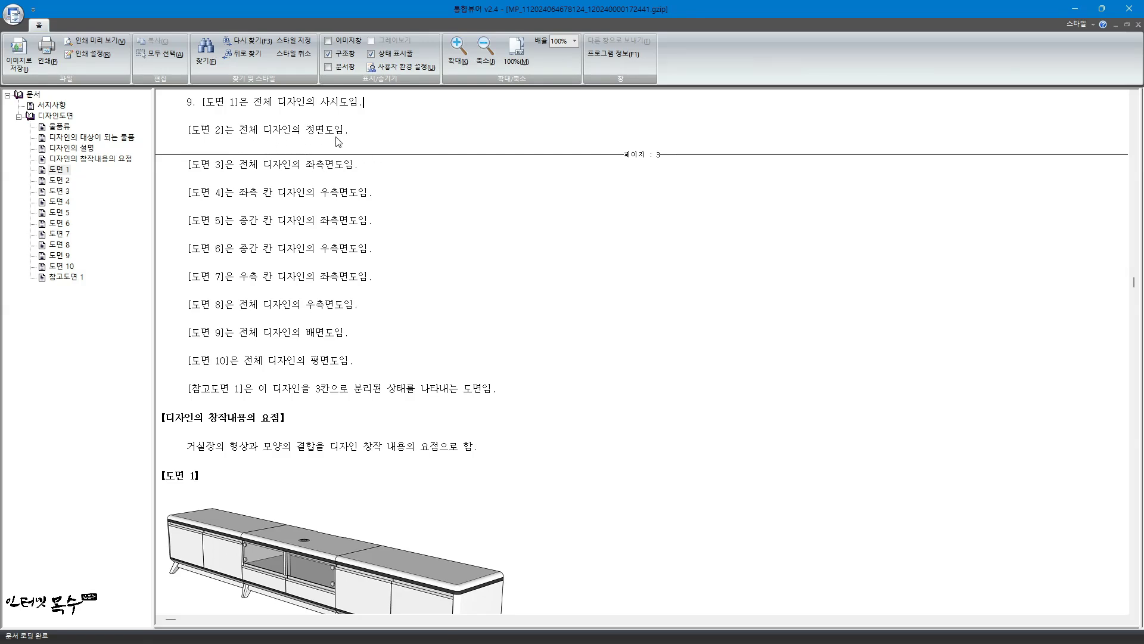
# Jump to 도면 2 and inspect the 도면 3 and 도면 8 side-view drawings.
pyautogui.click(65, 182)
pyautogui.click(387, 330)
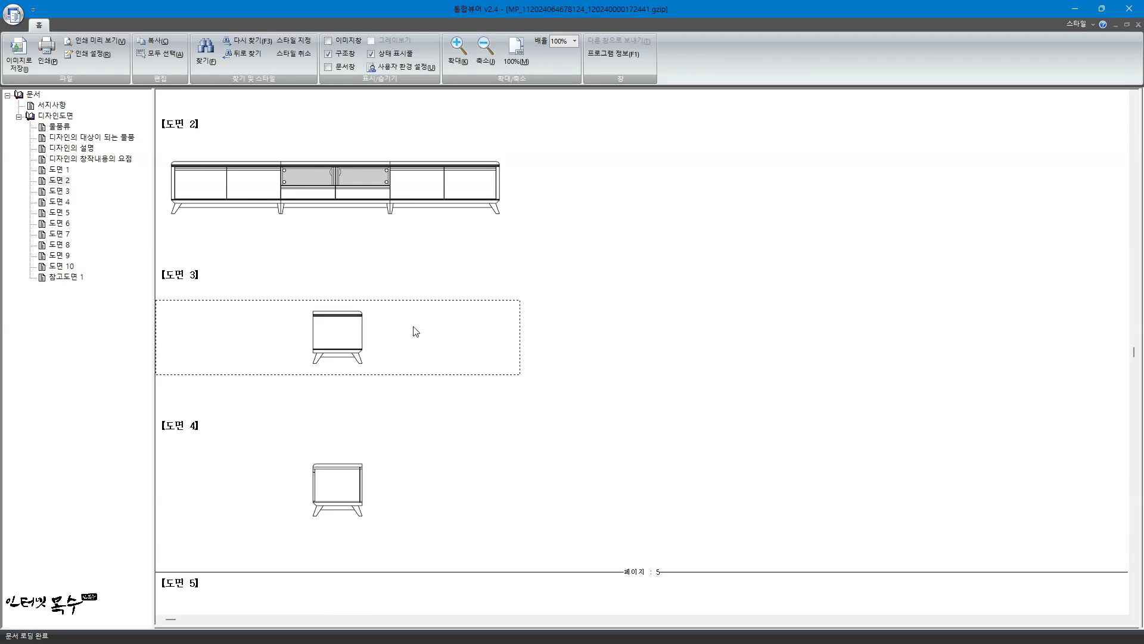
pyautogui.scroll(-5, 417, 329)
pyautogui.scroll(-2, 417, 327)
pyautogui.click(403, 455)
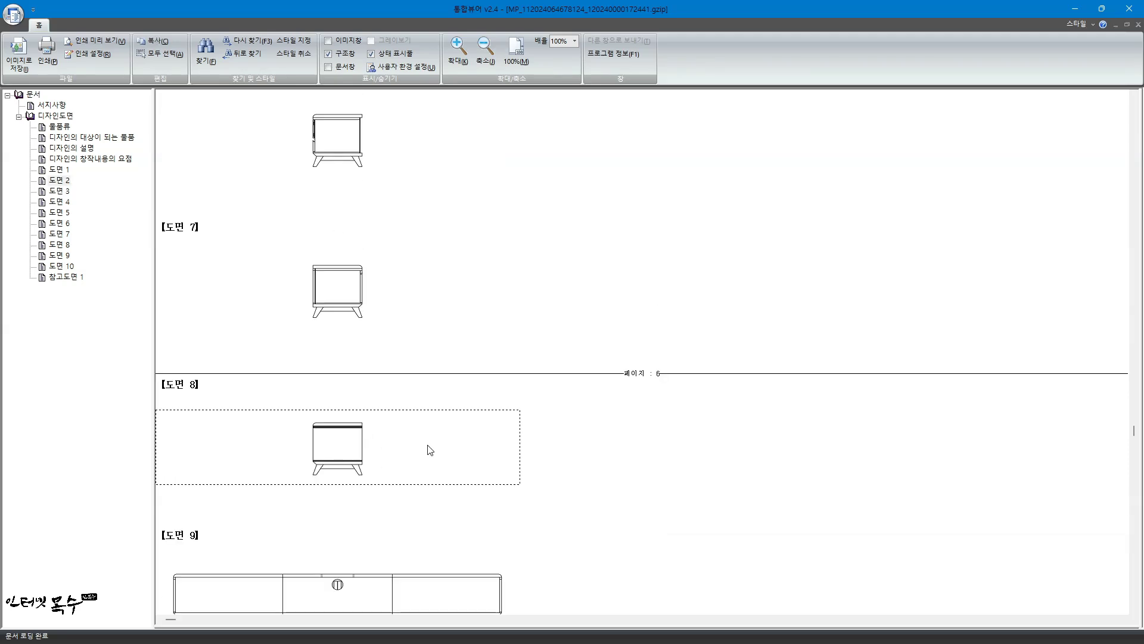
pyautogui.scroll(3, 459, 441)
pyautogui.scroll(3, 455, 328)
pyautogui.scroll(10, 451, 327)
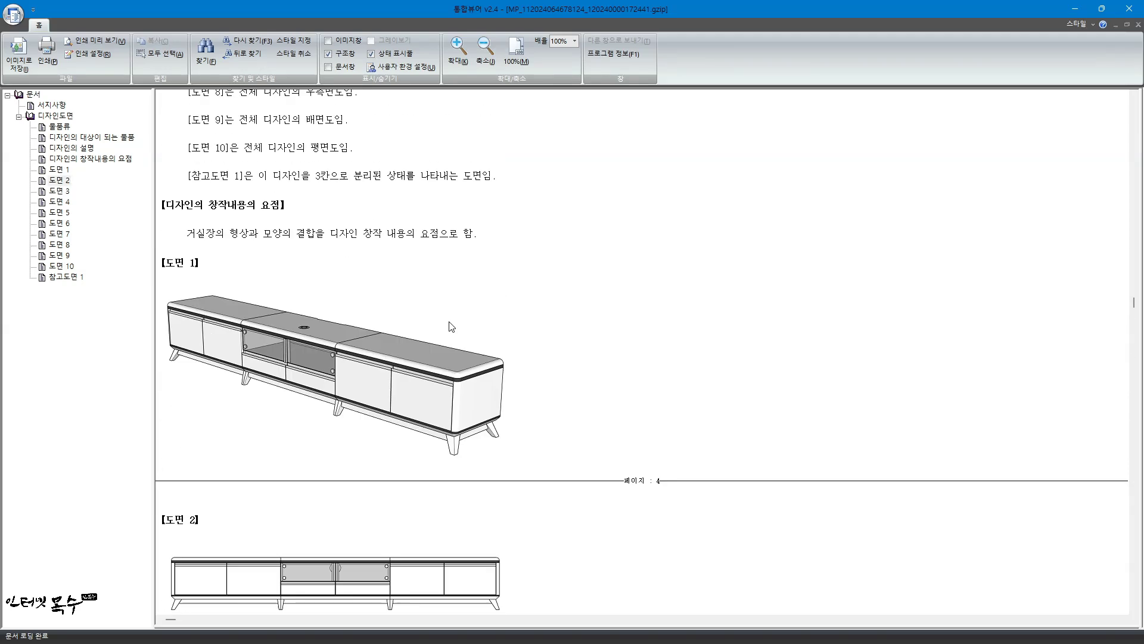
pyautogui.scroll(-2, 452, 327)
pyautogui.scroll(-1, 451, 327)
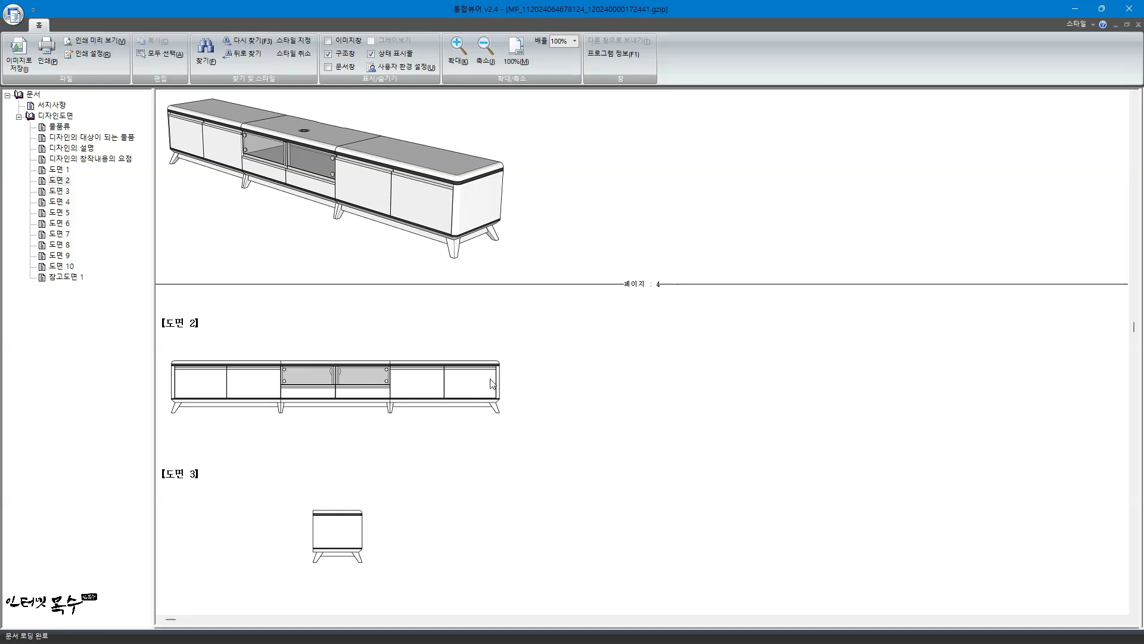
pyautogui.scroll(-3, 406, 398)
pyautogui.scroll(-9, 358, 238)
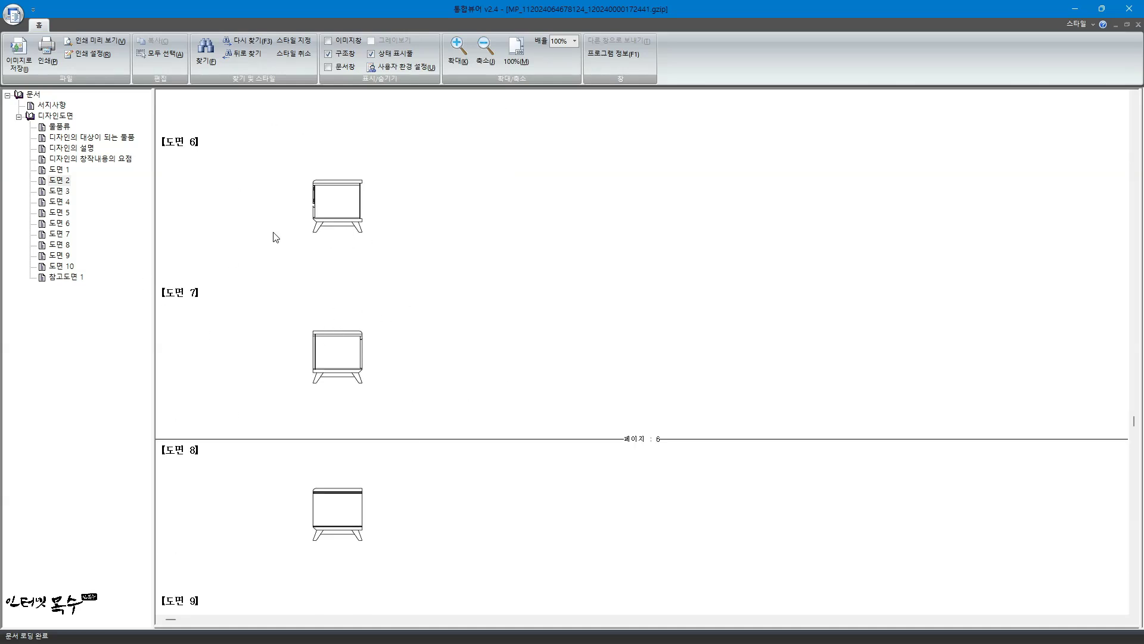
pyautogui.scroll(-4, 508, 257)
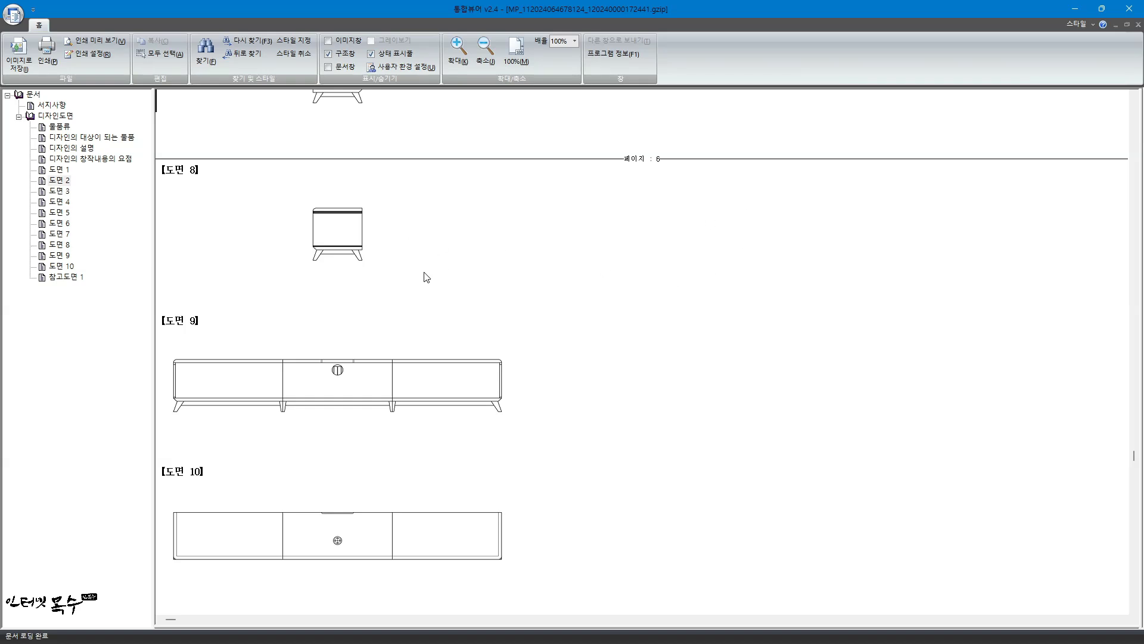
# Scroll back and forth through the remaining TV-cabinet drawings.
pyautogui.scroll(10, 420, 269)
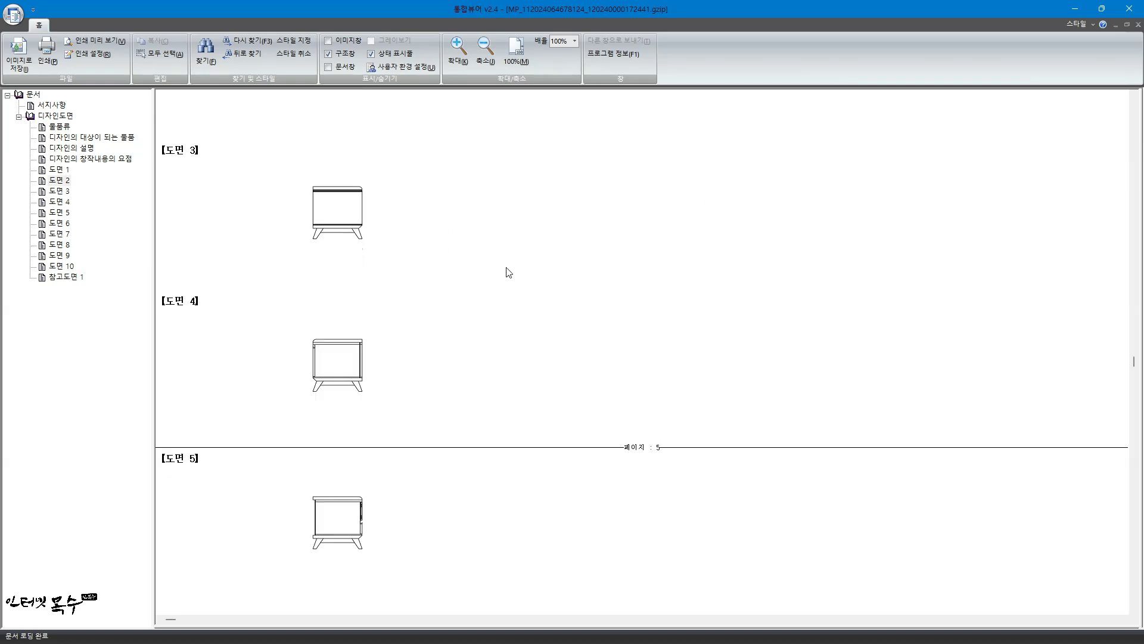
pyautogui.scroll(-2, 508, 272)
pyautogui.scroll(-8, 506, 283)
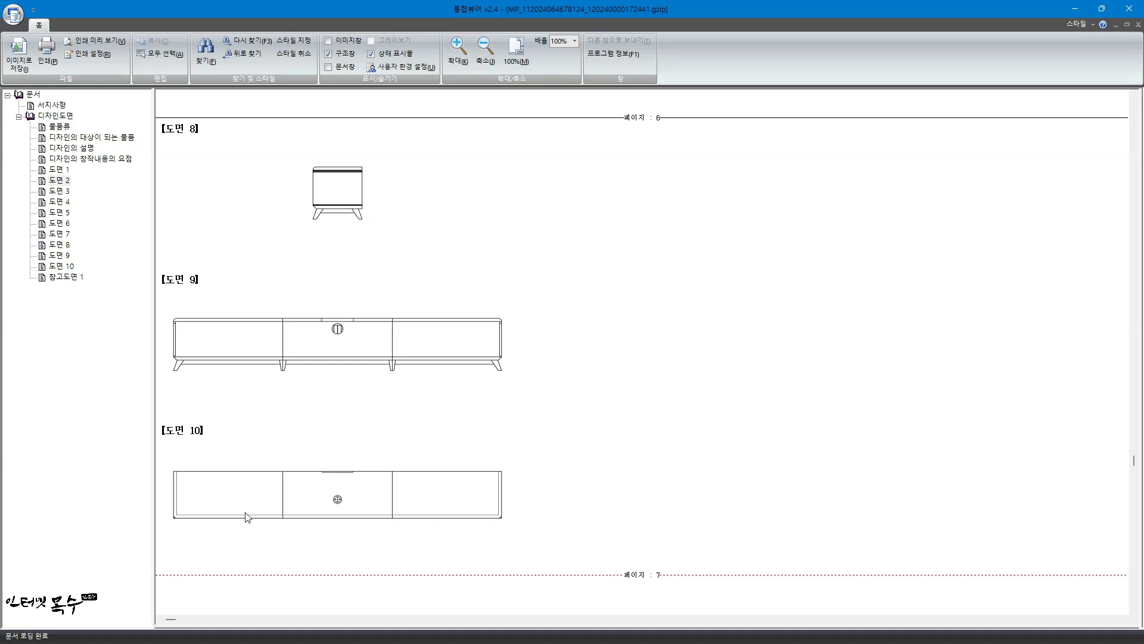
pyautogui.scroll(13, 580, 450)
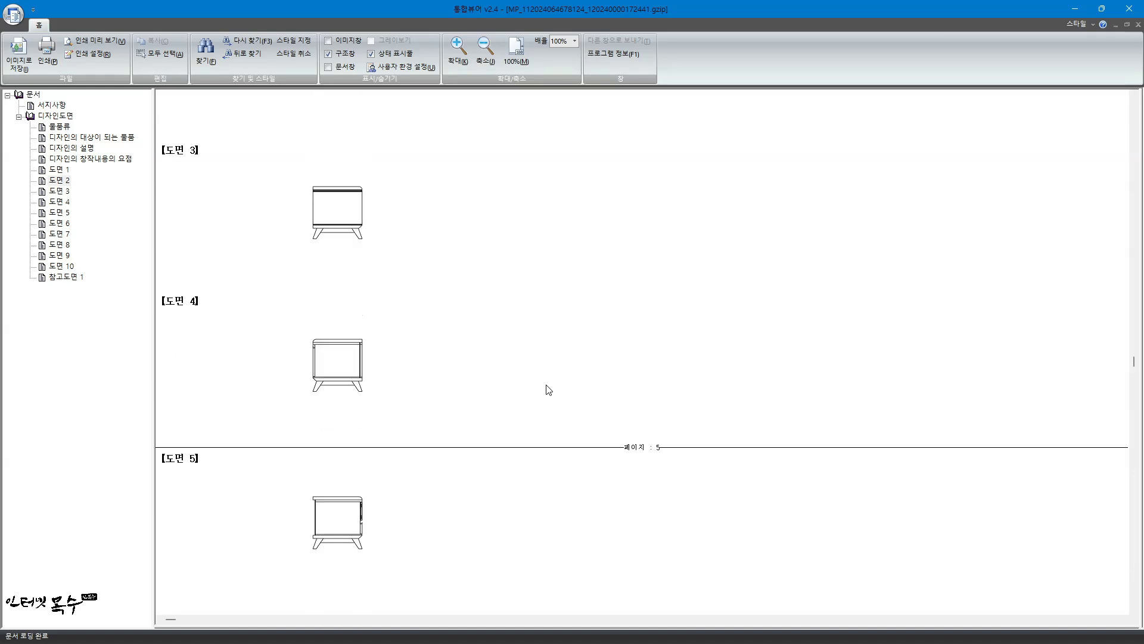
pyautogui.scroll(2, 546, 388)
pyautogui.scroll(1, 401, 268)
pyautogui.scroll(-1, 498, 322)
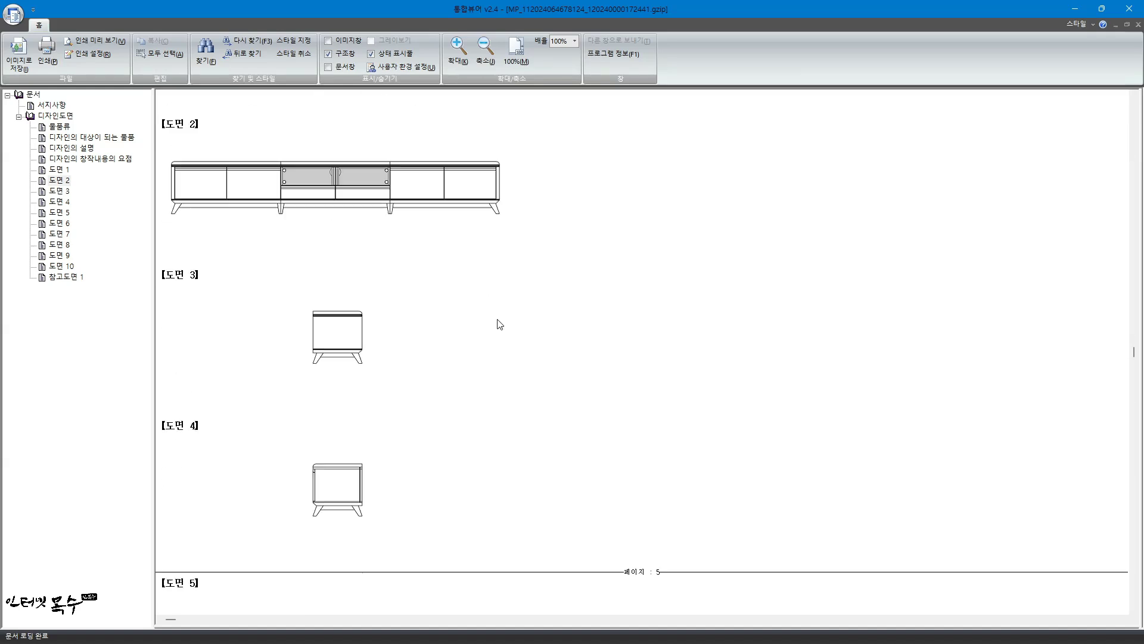
pyautogui.scroll(-2, 500, 324)
pyautogui.scroll(-3, 499, 325)
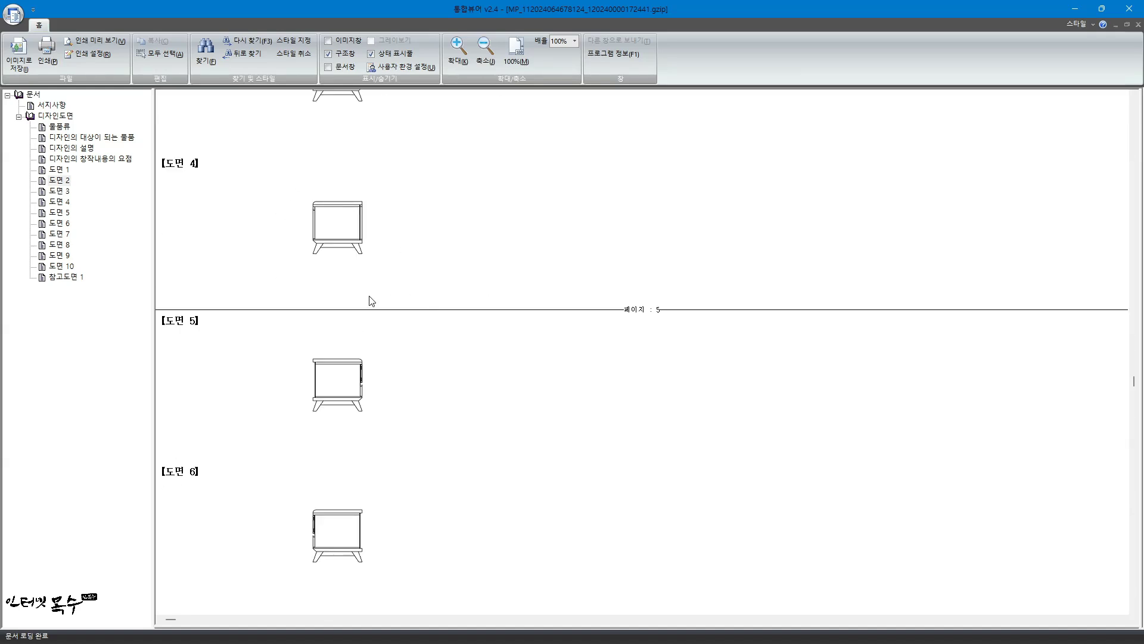
pyautogui.scroll(-5, 393, 360)
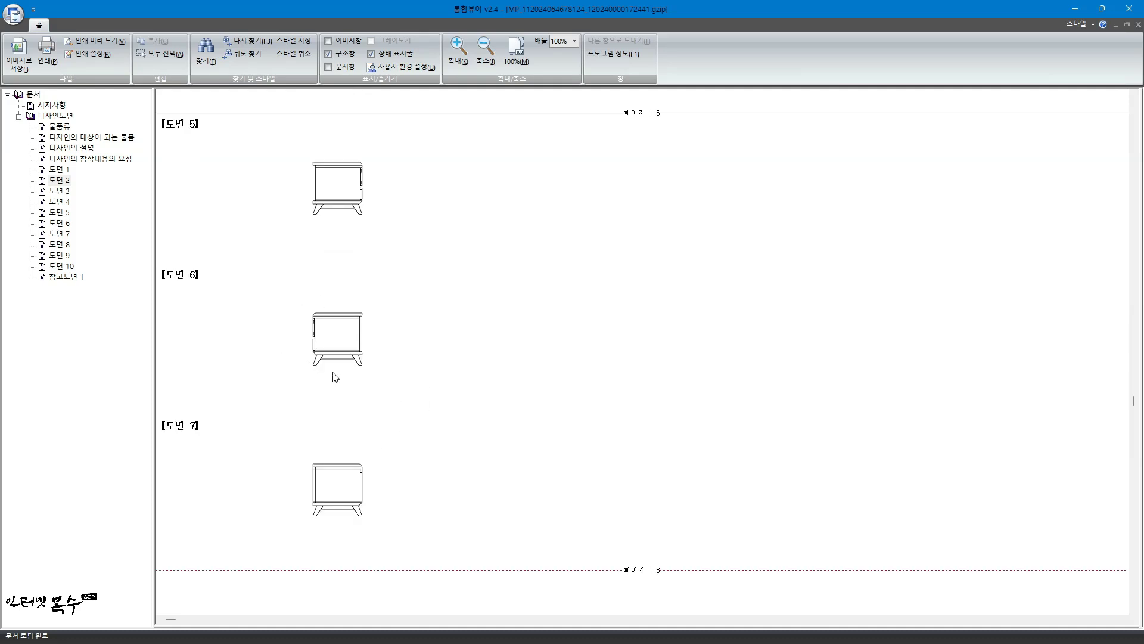
pyautogui.scroll(-6, 475, 357)
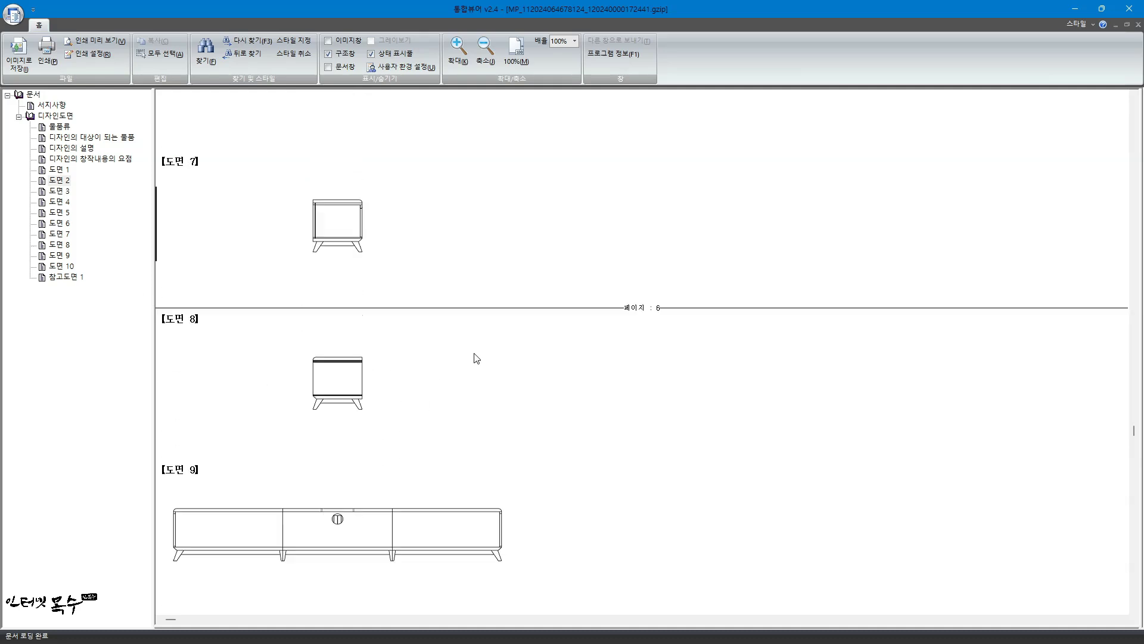
pyautogui.scroll(-3, 509, 345)
pyautogui.scroll(-3, 539, 349)
pyautogui.scroll(-3, 537, 353)
pyautogui.scroll(-5, 539, 352)
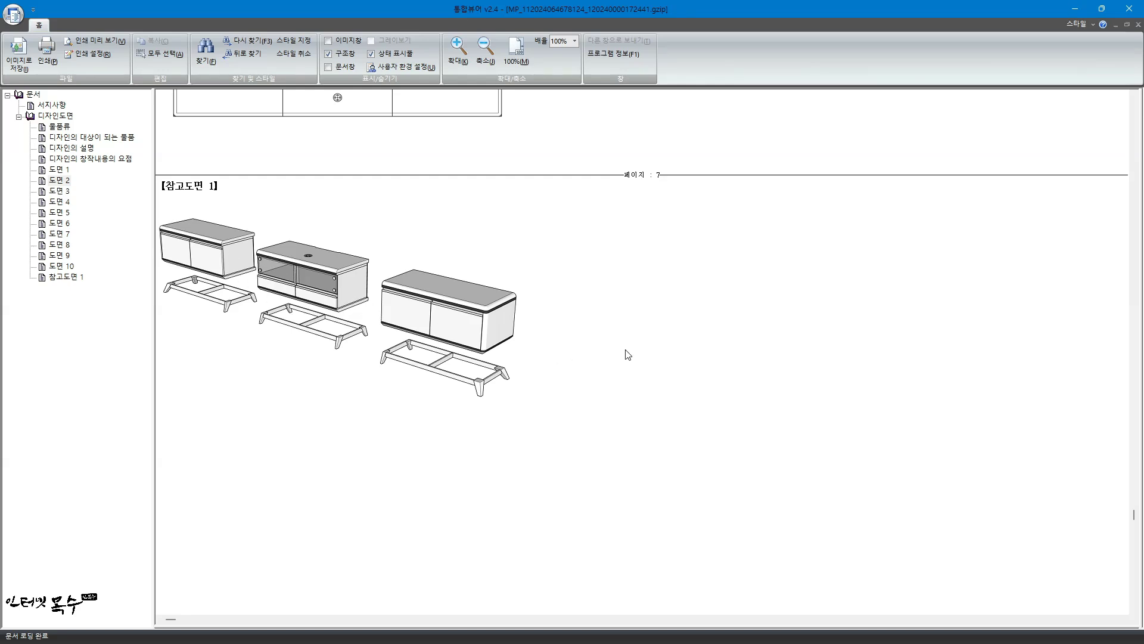
pyautogui.scroll(5, 629, 354)
pyautogui.scroll(3, 630, 358)
pyautogui.scroll(3, 610, 340)
pyautogui.scroll(3, 577, 321)
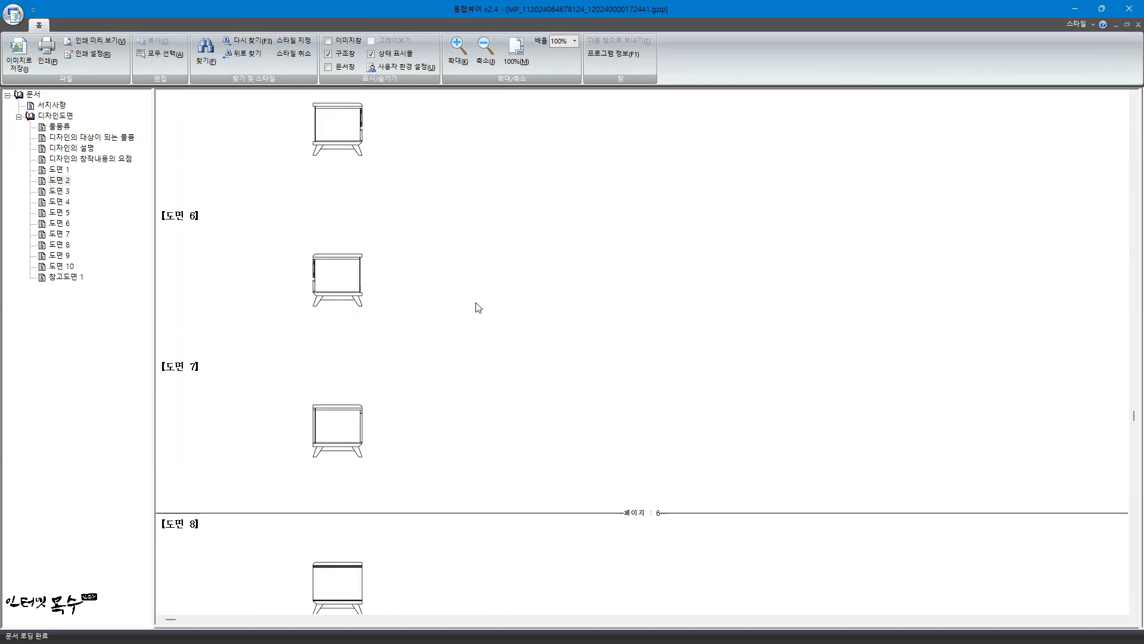
pyautogui.scroll(3, 442, 310)
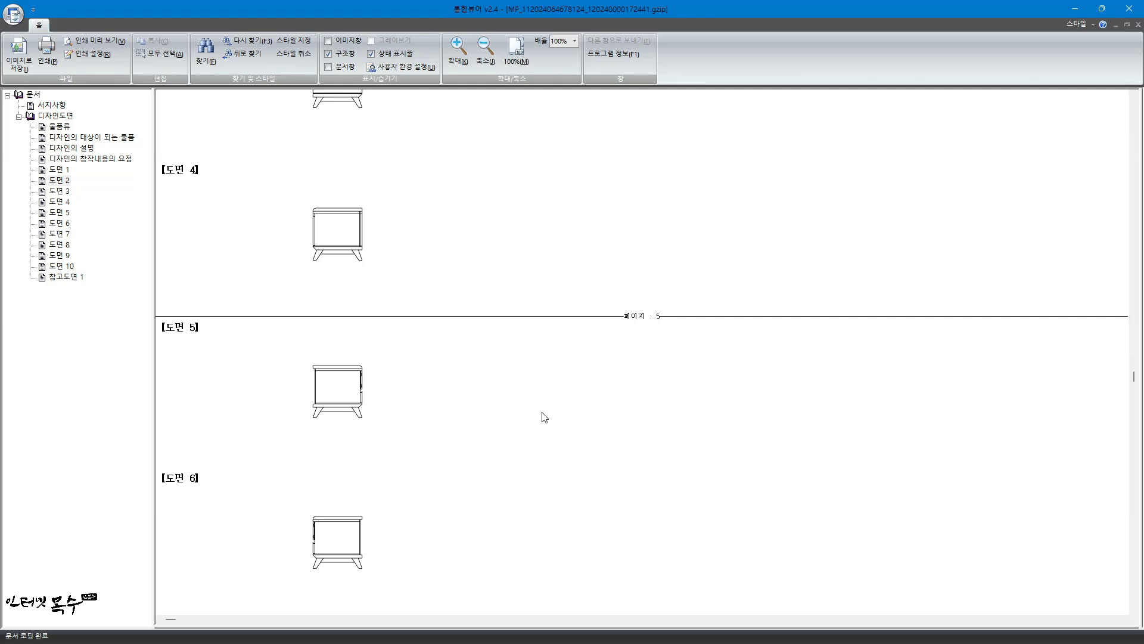
# Return to 도면 1, scroll down to 참고도면 1, and minimize the viewer.
pyautogui.click(60, 170)
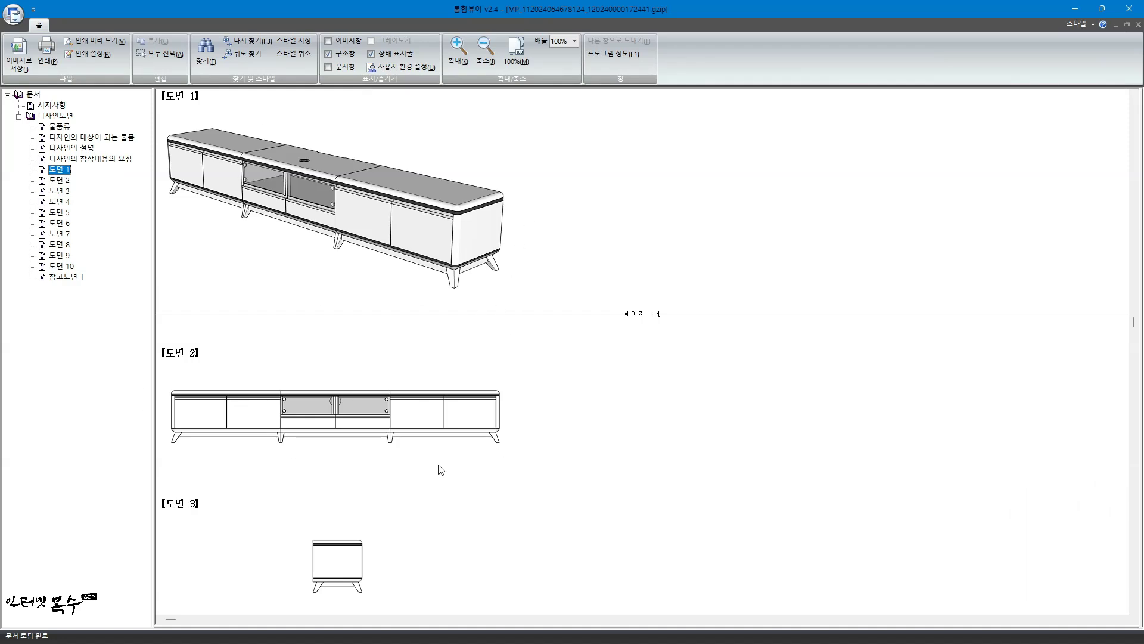
pyautogui.scroll(-3, 506, 486)
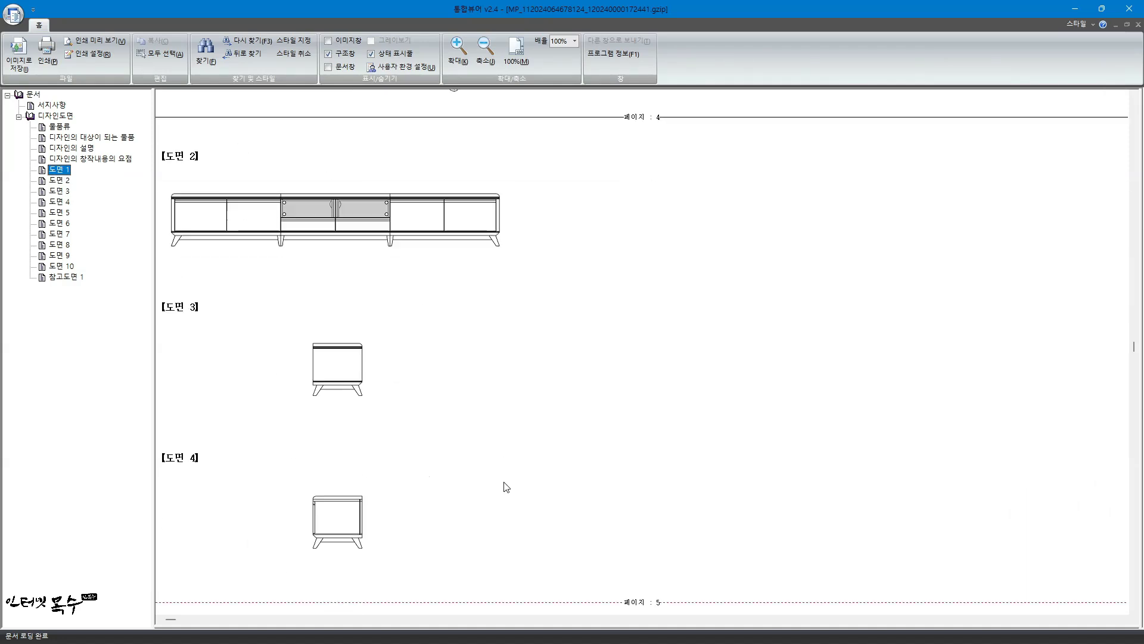
pyautogui.scroll(-2, 370, 382)
pyautogui.scroll(-4, 411, 396)
pyautogui.scroll(-2, 358, 403)
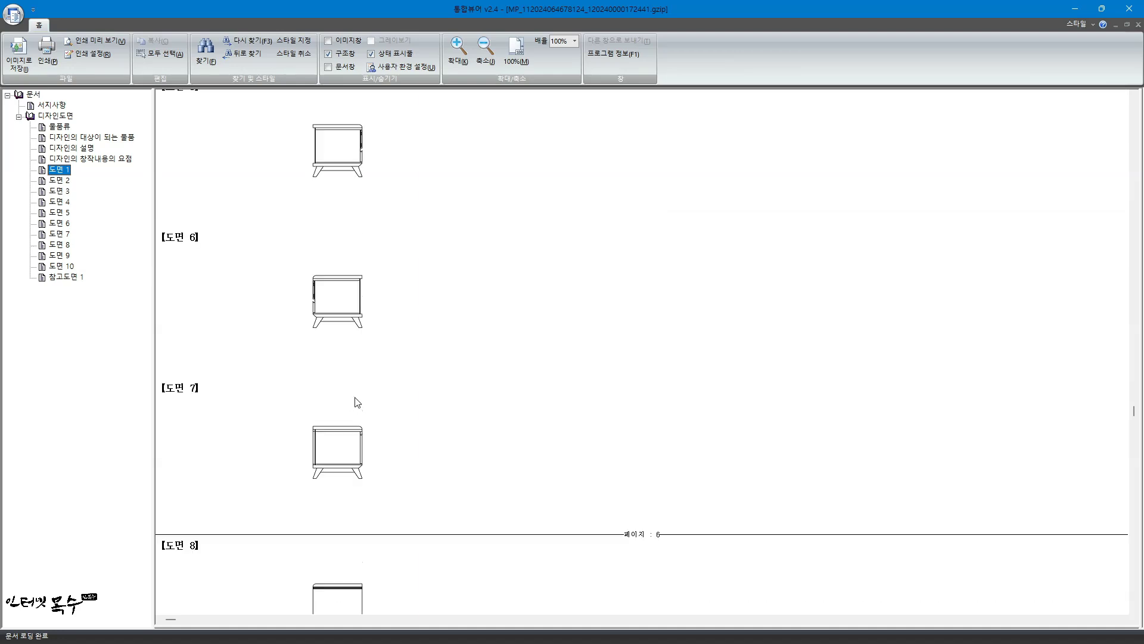
pyautogui.scroll(-4, 298, 357)
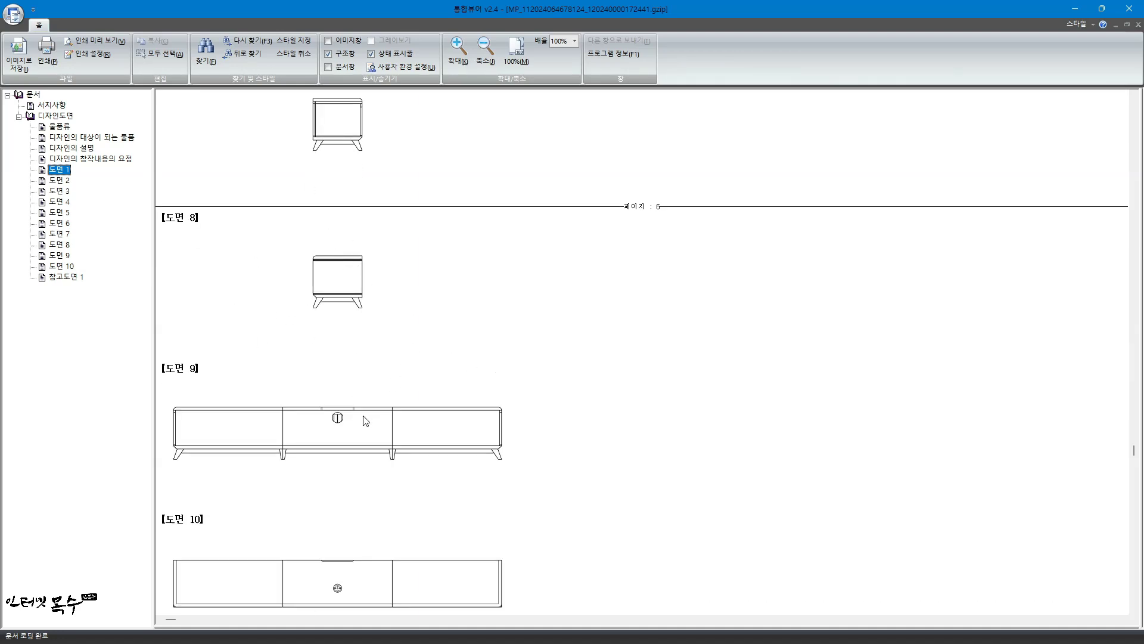
pyautogui.click(485, 386)
pyautogui.scroll(-3, 486, 389)
pyautogui.scroll(-1, 524, 485)
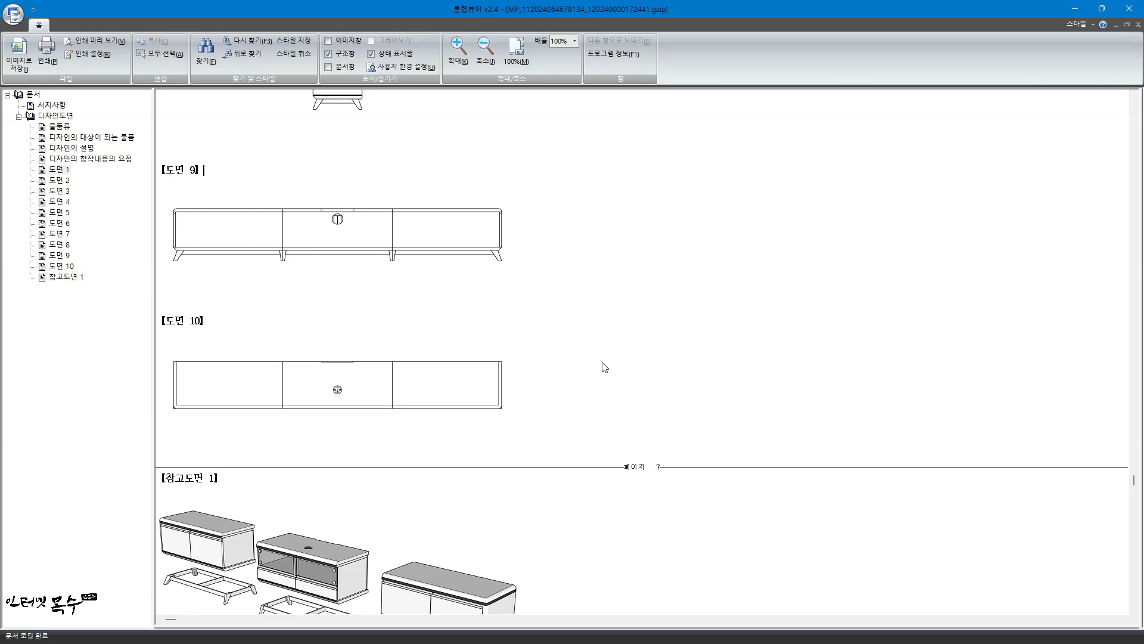
pyautogui.scroll(-3, 605, 367)
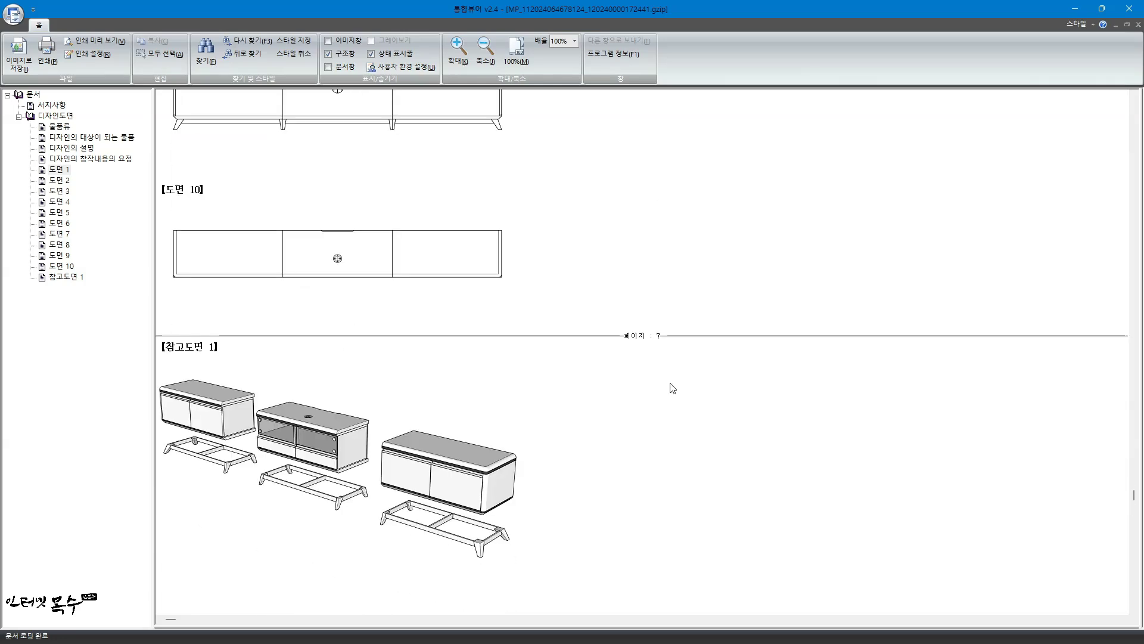
pyautogui.click(1075, 9)
# Export via 다운로드 > PNG with 투명한 배경 checked and width 4000 px (height 2183).
pyautogui.click(1075, 13)
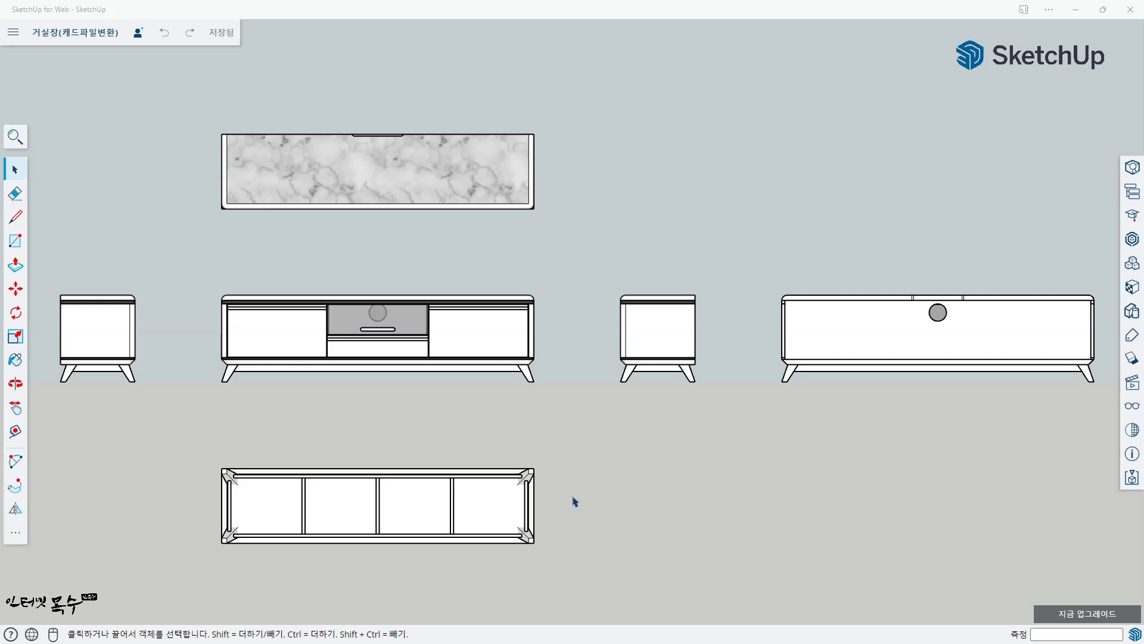
pyautogui.click(13, 36)
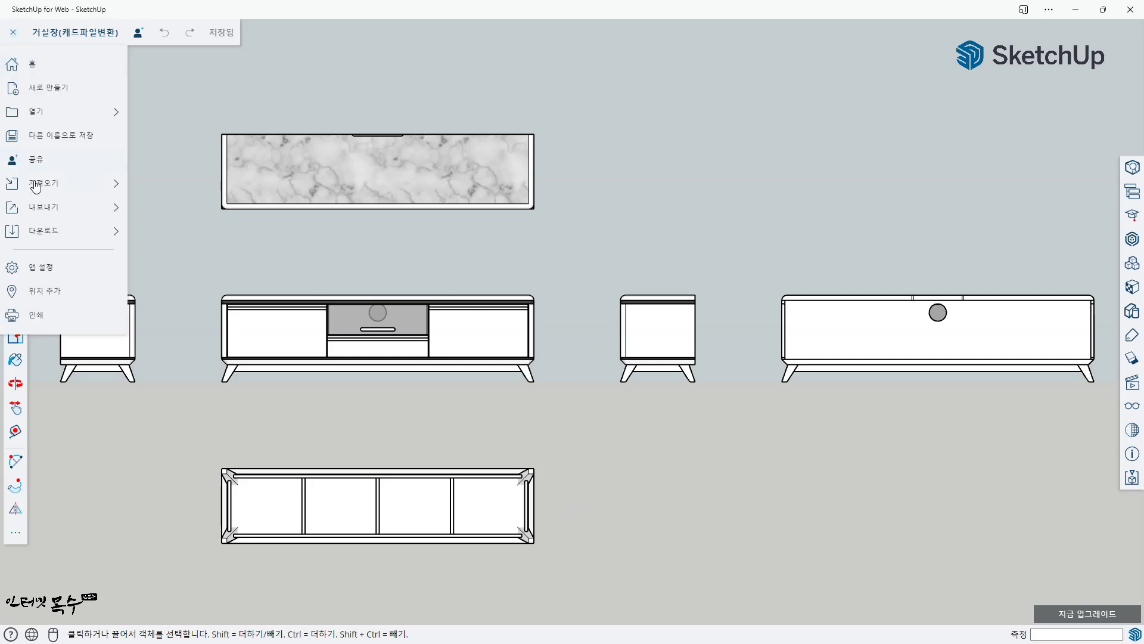
pyautogui.moveTo(53, 230)
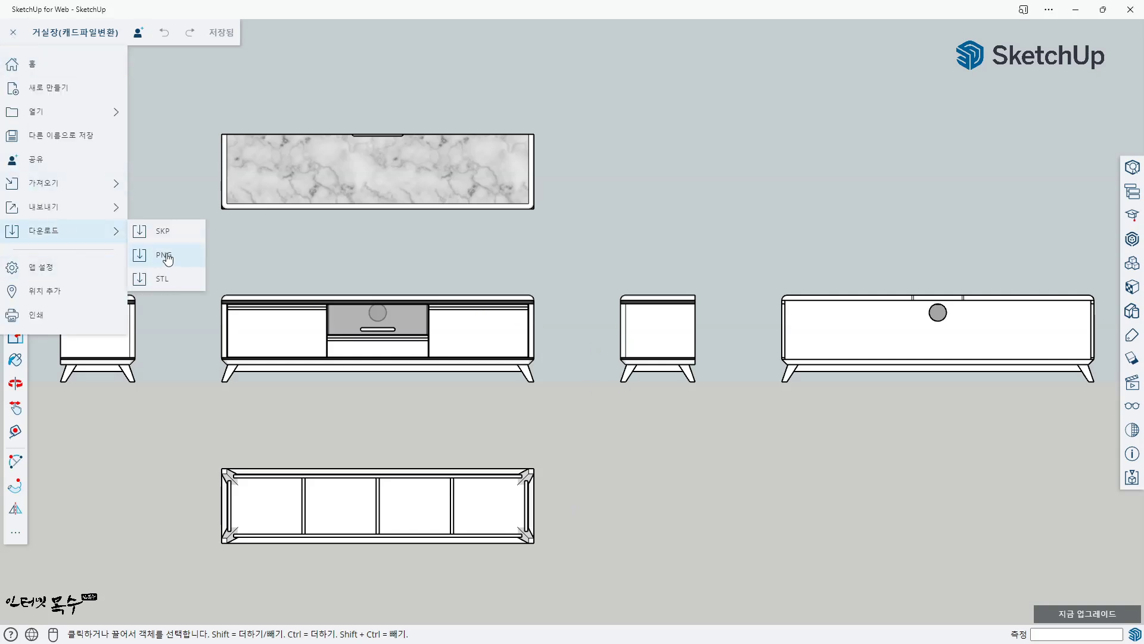
pyautogui.click(166, 257)
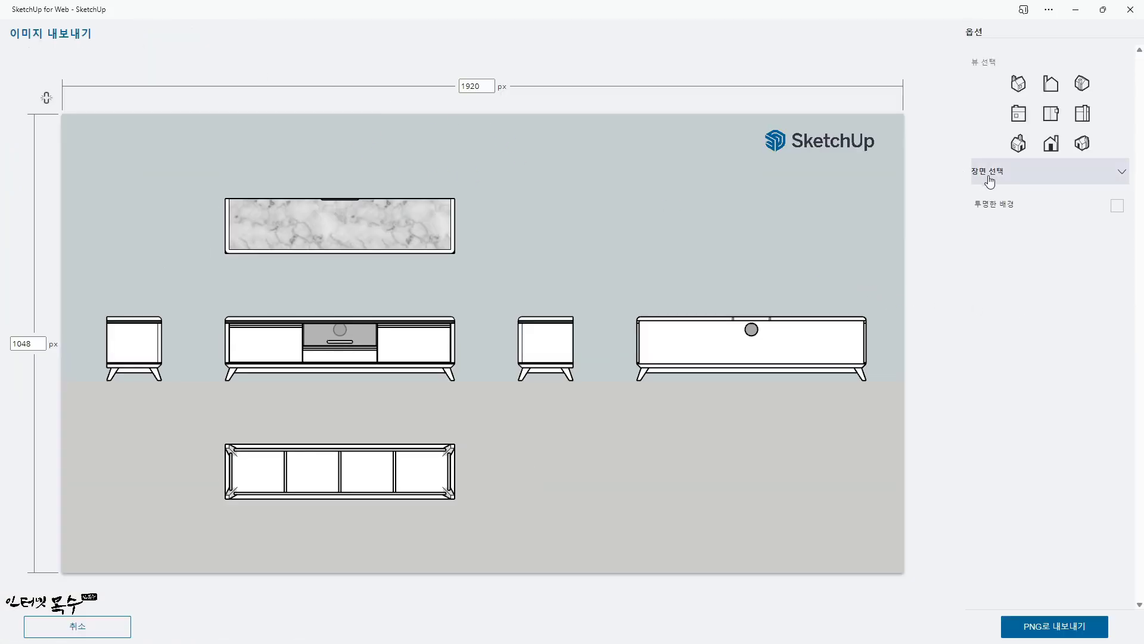
pyautogui.click(1118, 207)
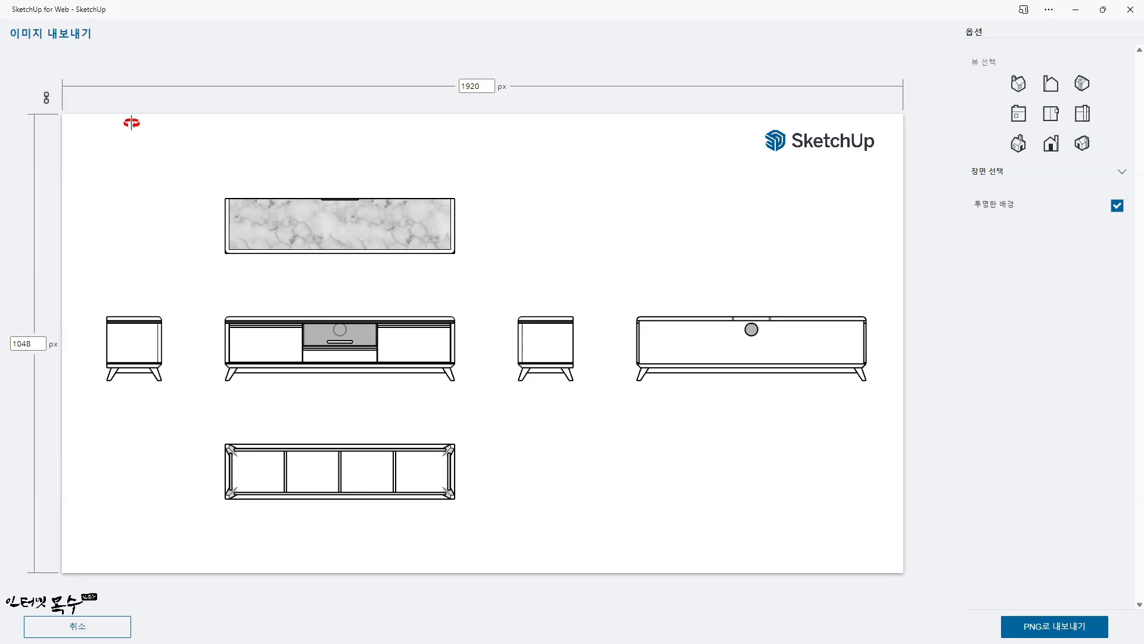
pyautogui.doubleClick(479, 87)
pyautogui.write('4000')
pyautogui.click(565, 109)
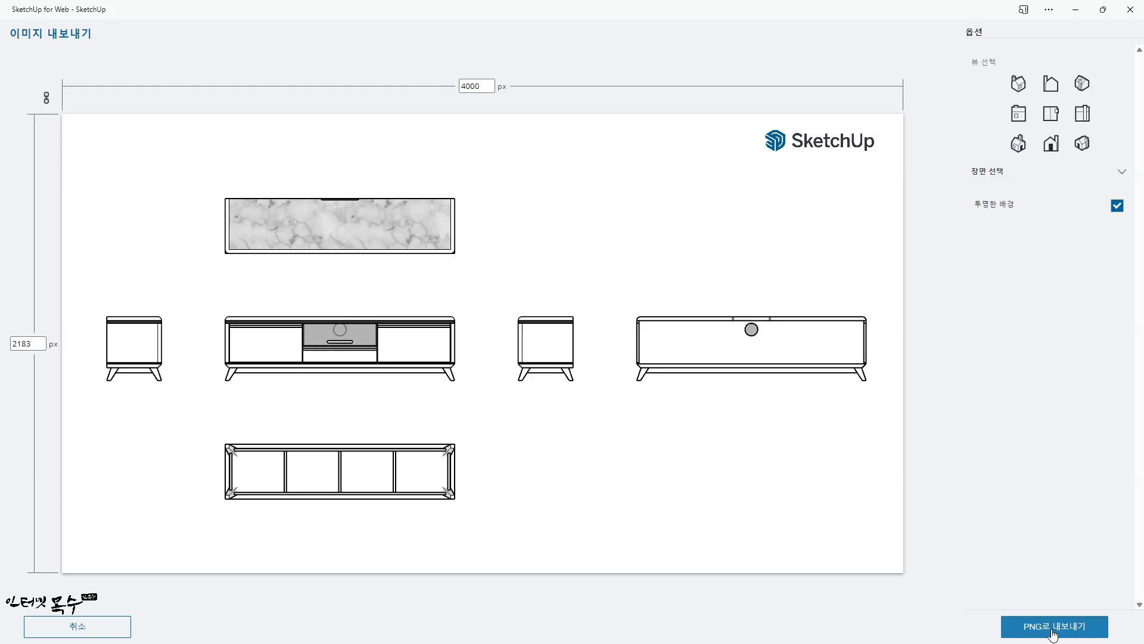
pyautogui.click(1053, 633)
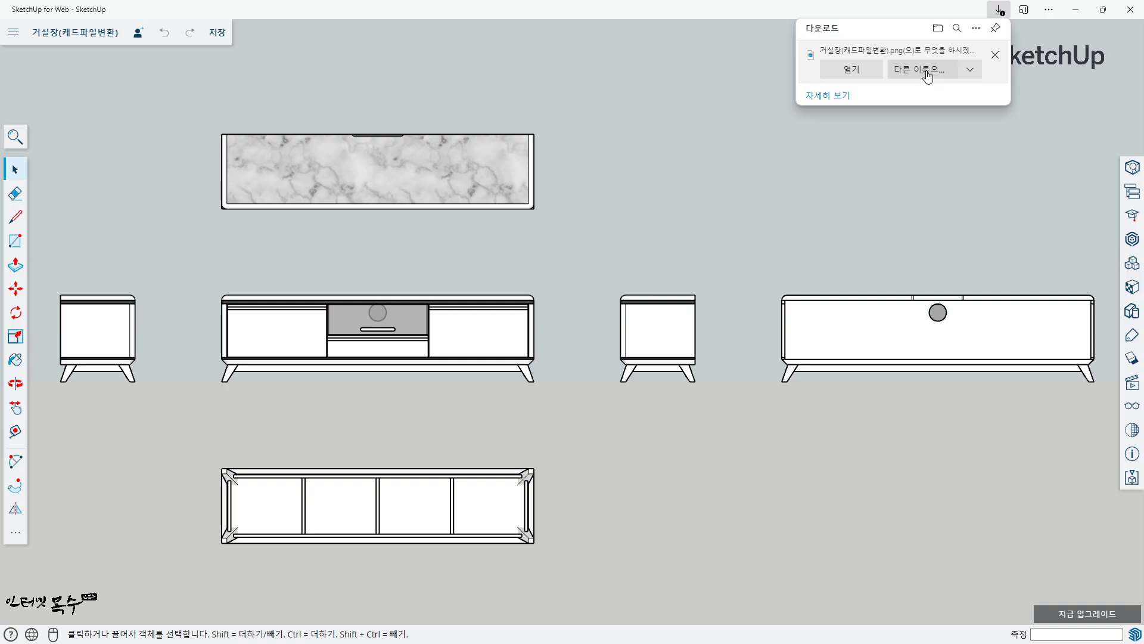
# Save 거실장(캐드파일변환).png as PNG Image into Downloads using 다른 이름으로….
pyautogui.click(927, 74)
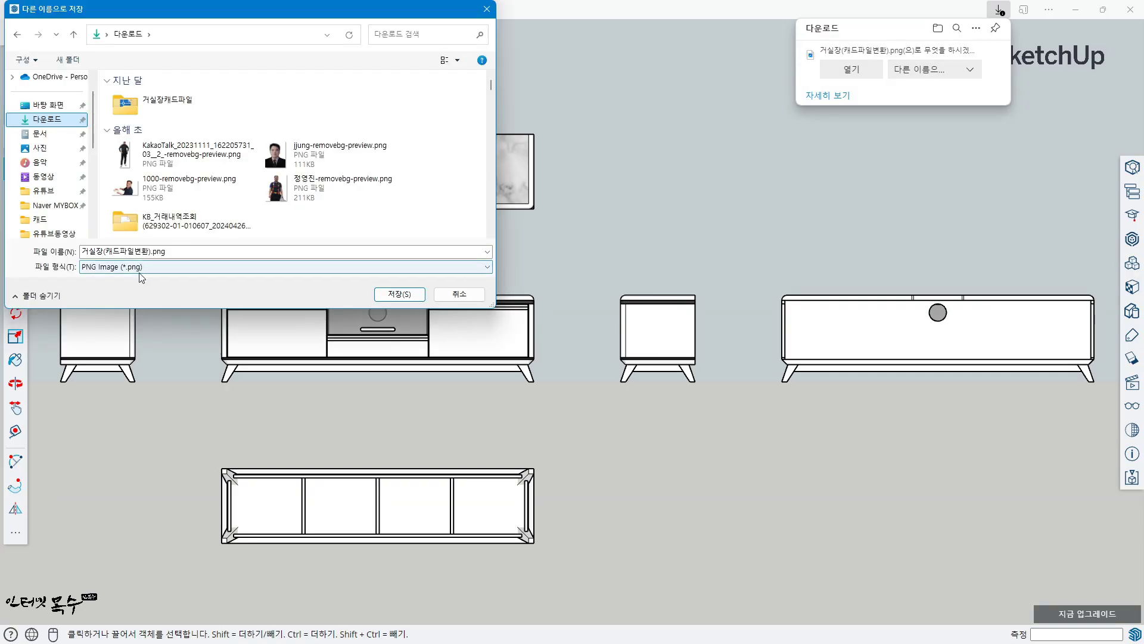
pyautogui.click(485, 267)
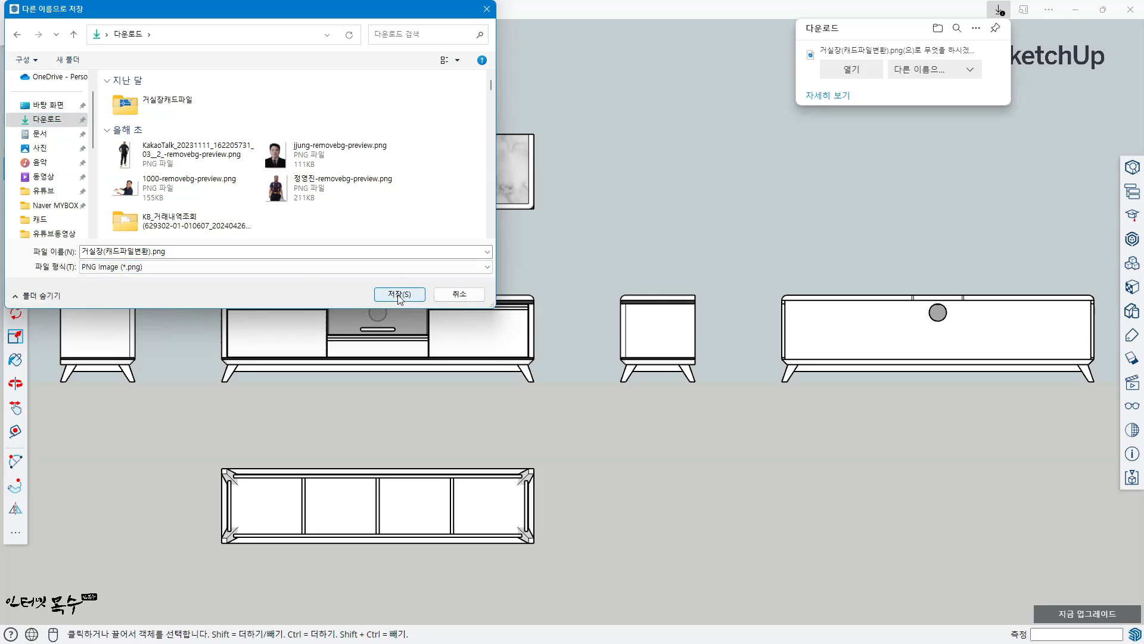
pyautogui.click(398, 294)
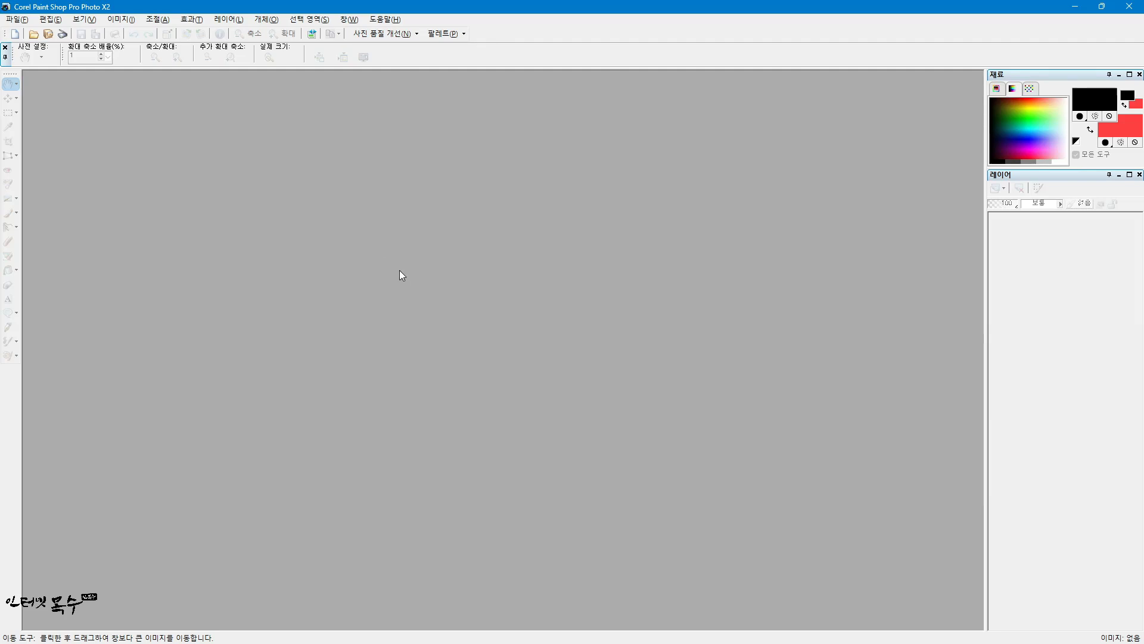
# Open 거실장(캐드파일변환).png from the 다운로드 folder.
pyautogui.click(33, 35)
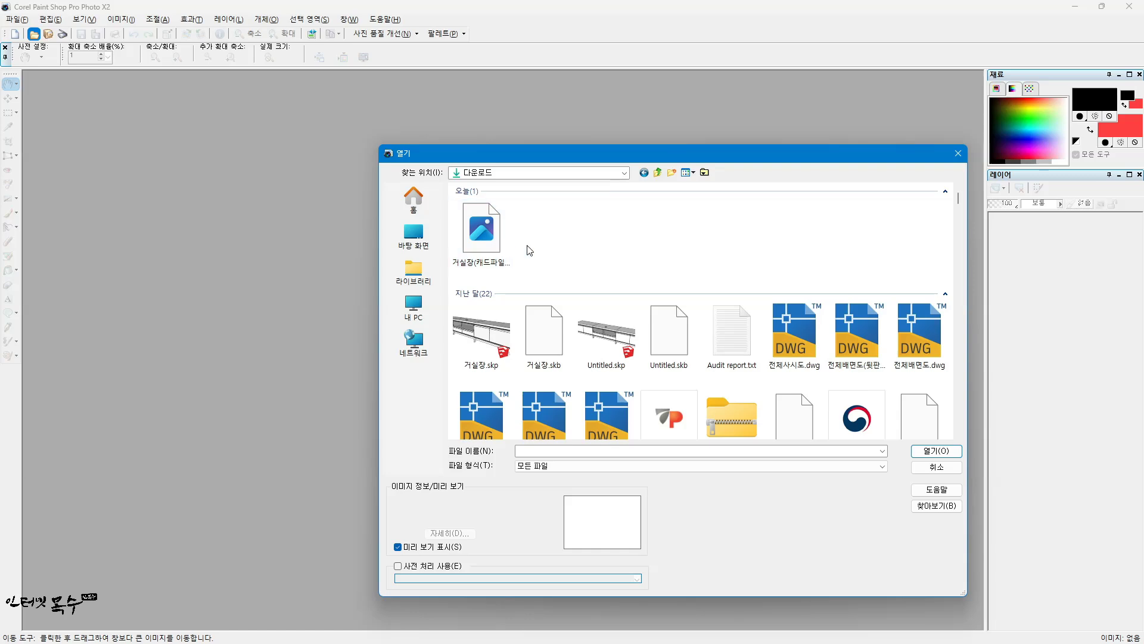
pyautogui.doubleClick(483, 236)
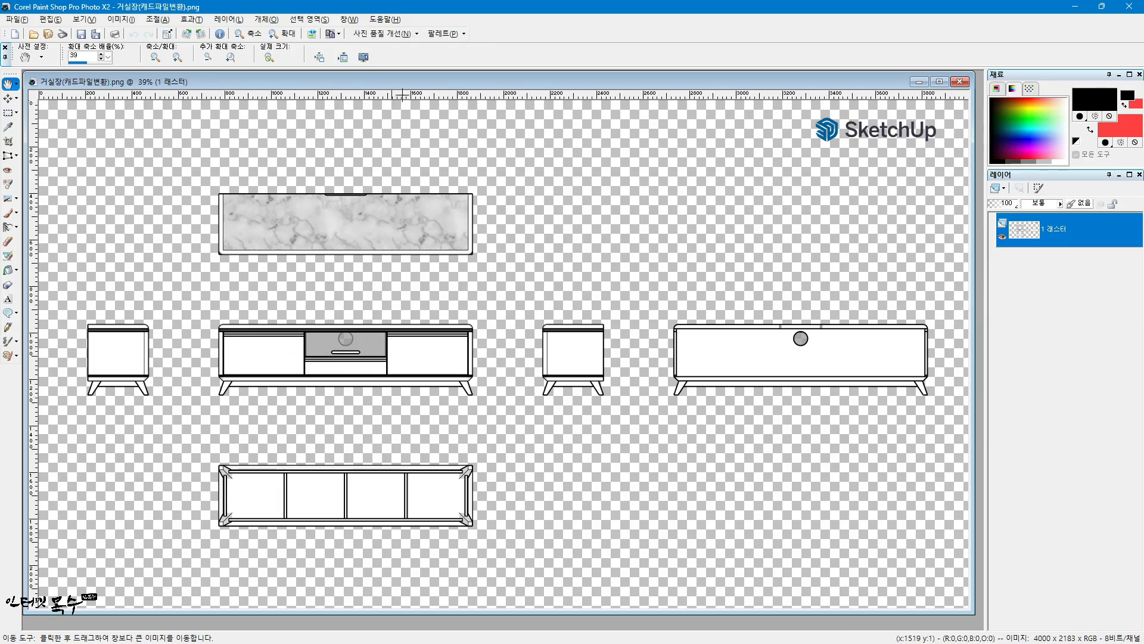
# Add horizontal guides above and below the front-view row and the marble top view.
pyautogui.moveTo(402, 94); pyautogui.dragTo(416, 291)
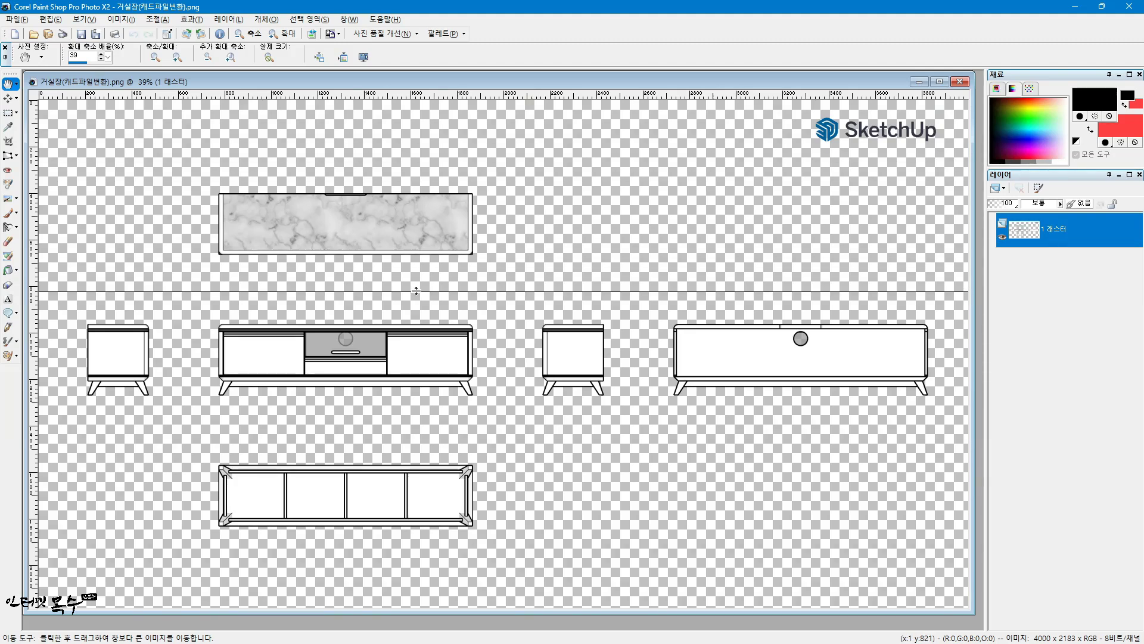
pyautogui.moveTo(416, 291); pyautogui.dragTo(404, 311)
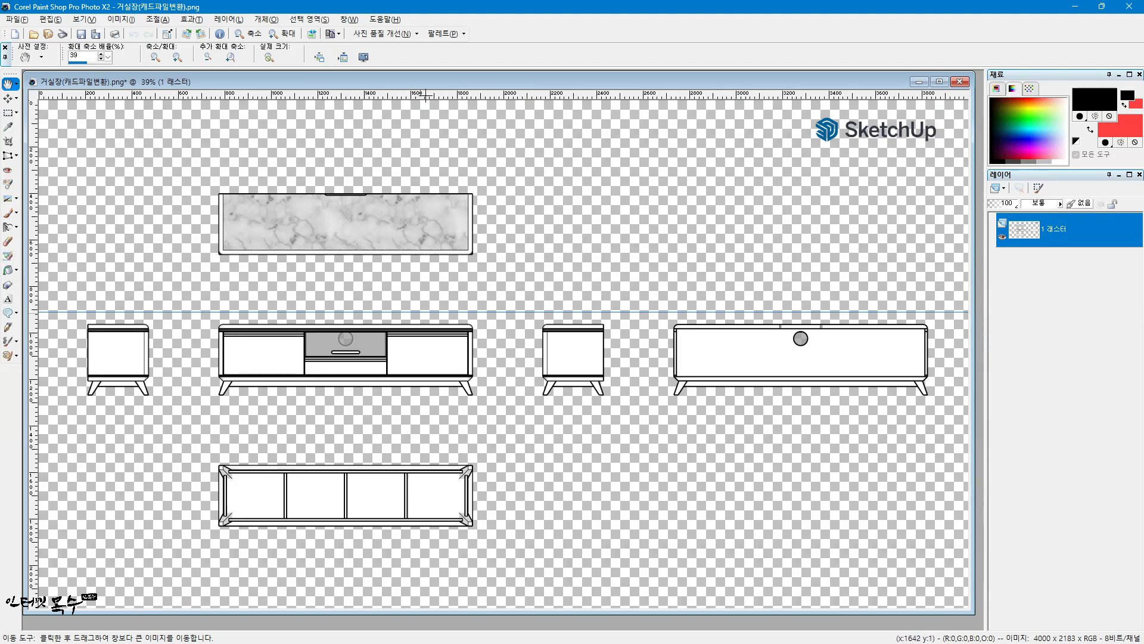
pyautogui.moveTo(425, 95); pyautogui.dragTo(400, 405)
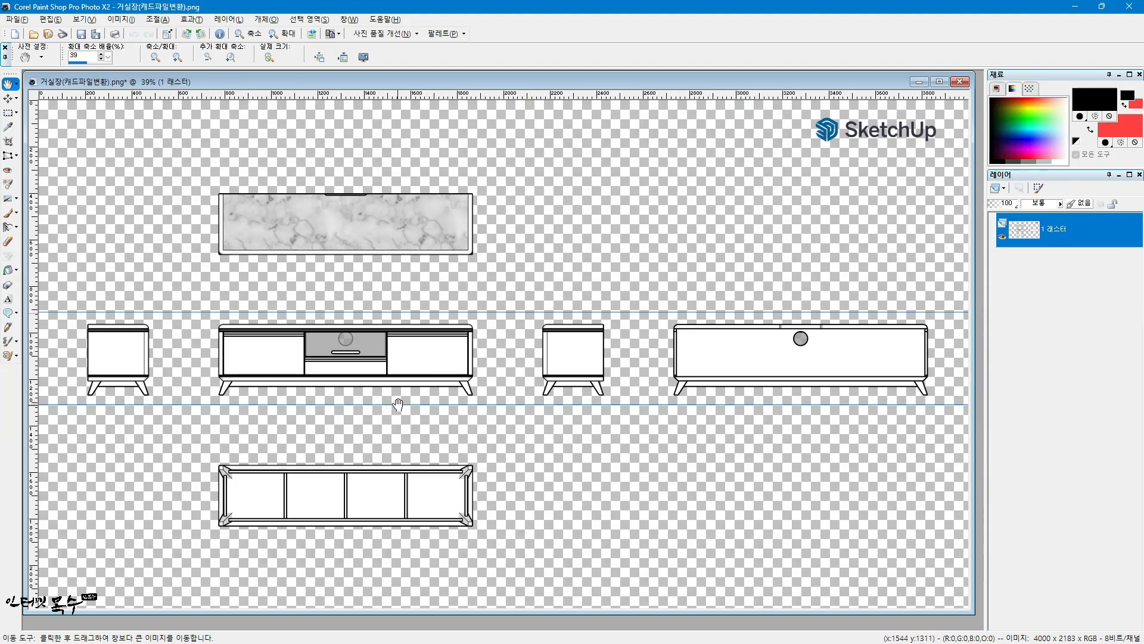
pyautogui.moveTo(434, 96); pyautogui.dragTo(420, 177)
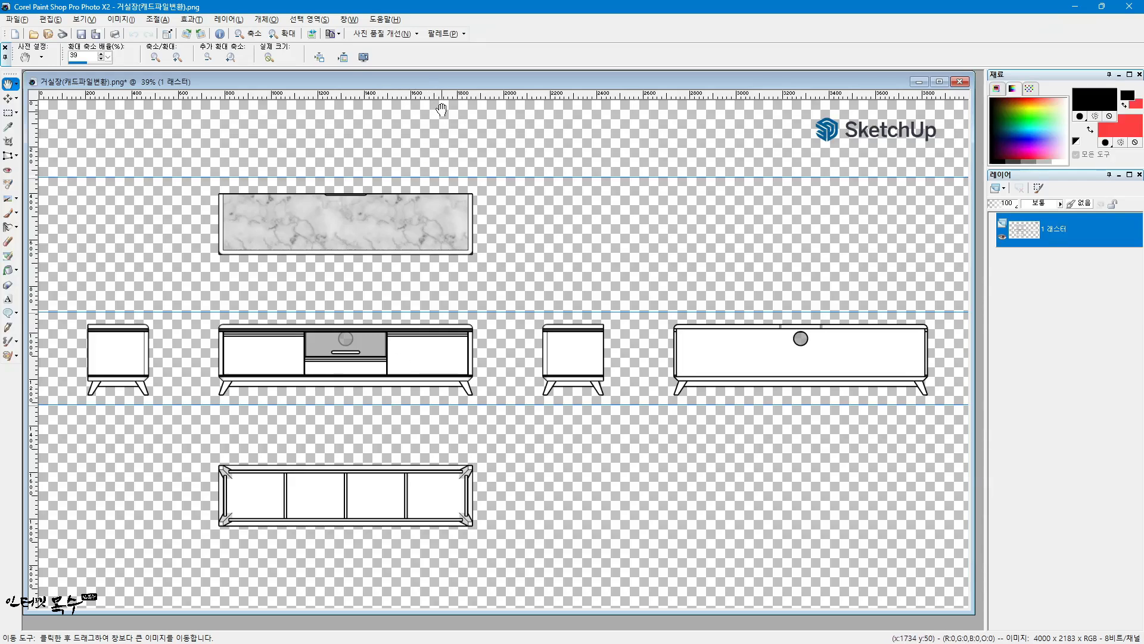
pyautogui.moveTo(440, 95); pyautogui.dragTo(429, 267)
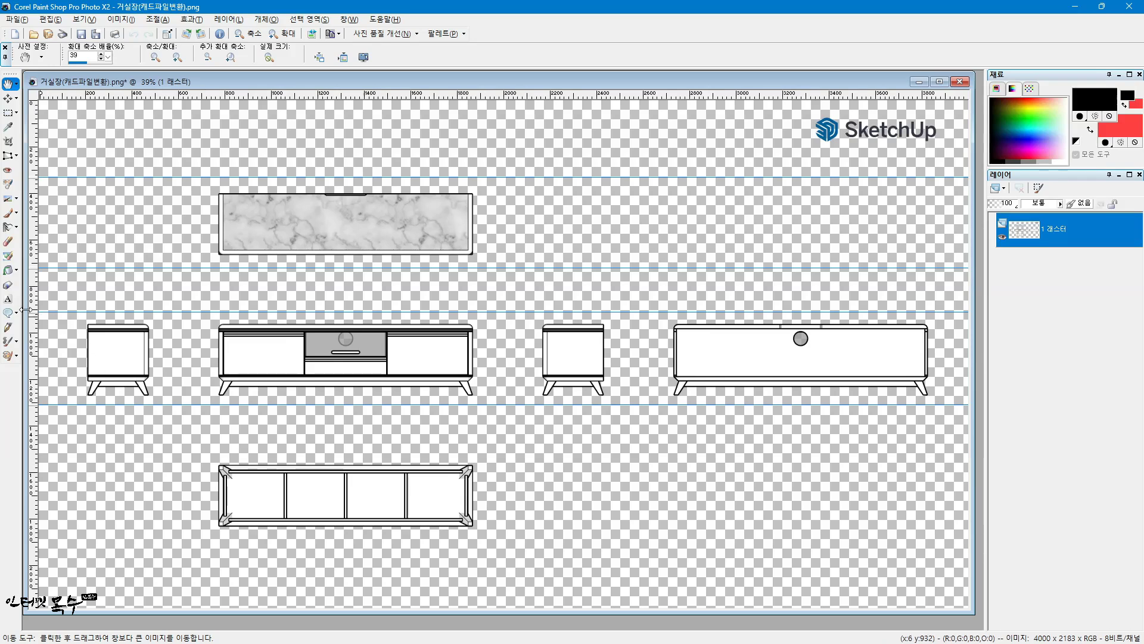
# Add vertical guides bordering the left side, front and back views.
pyautogui.moveTo(33, 304); pyautogui.dragTo(161, 330)
pyautogui.moveTo(34, 325); pyautogui.dragTo(205, 339)
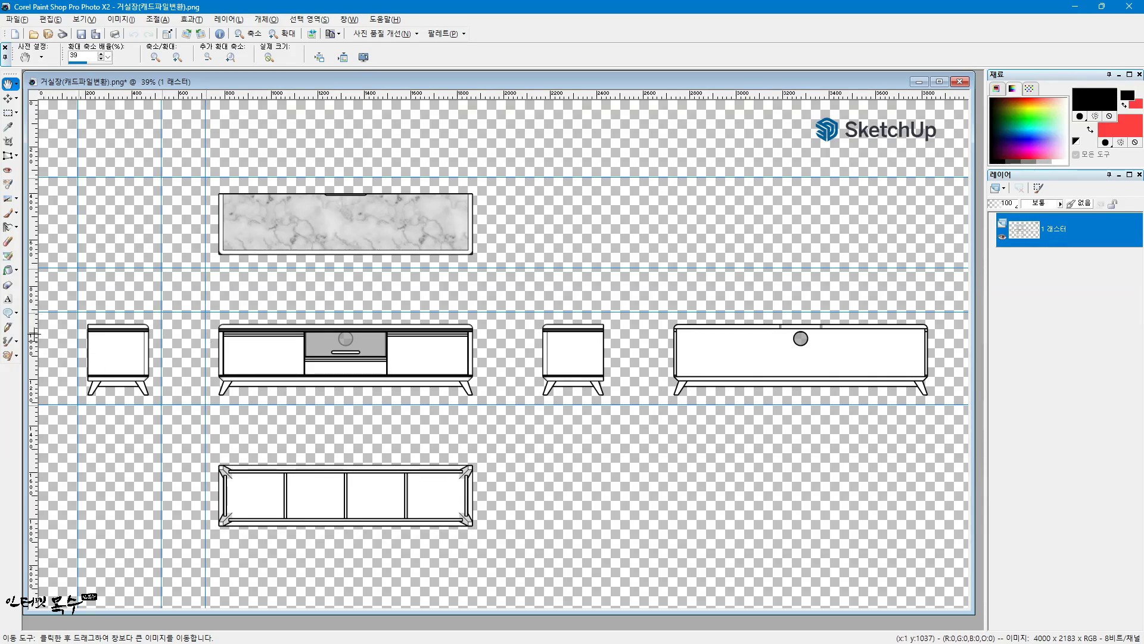
pyautogui.moveTo(34, 352); pyautogui.dragTo(486, 360)
pyautogui.moveTo(33, 345); pyautogui.dragTo(532, 375)
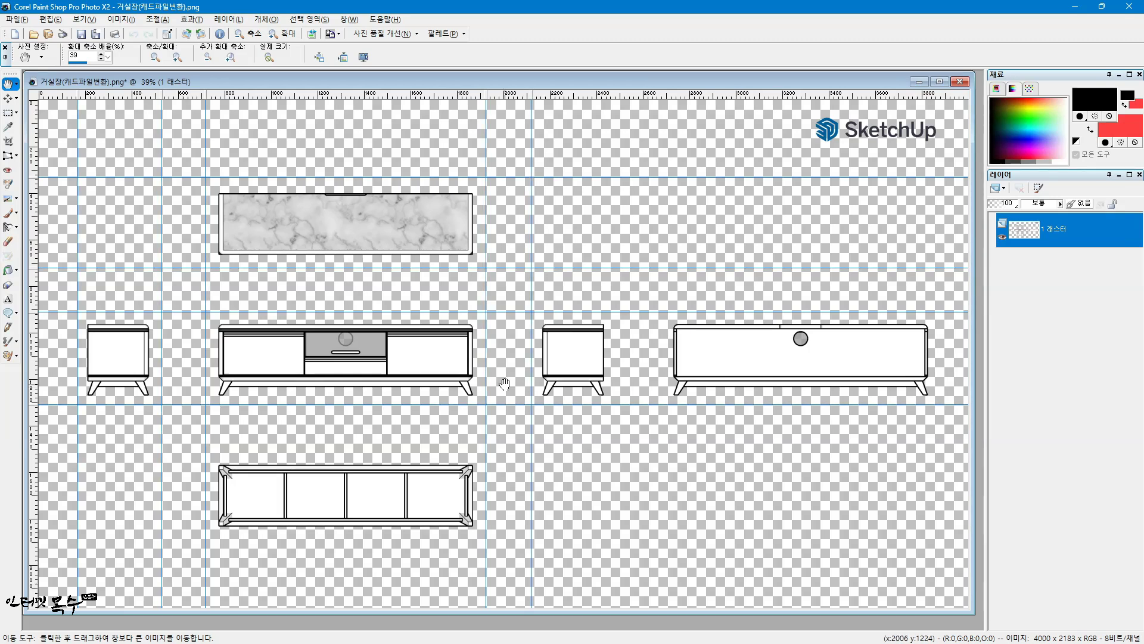
pyautogui.moveTo(34, 357); pyautogui.dragTo(617, 357)
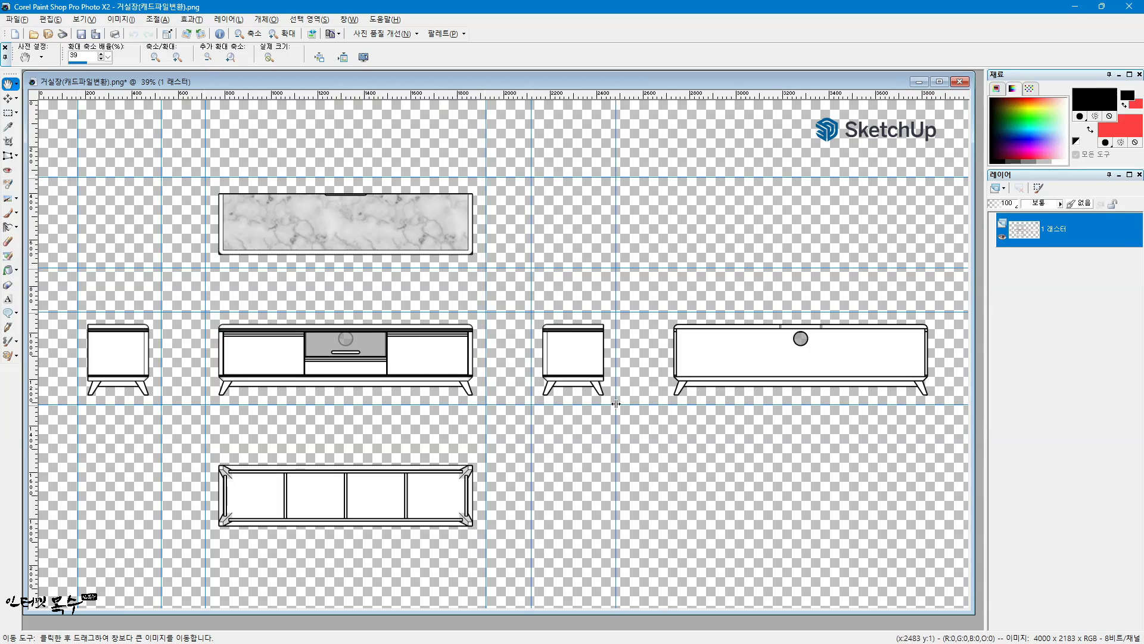
pyautogui.moveTo(36, 356); pyautogui.dragTo(939, 373)
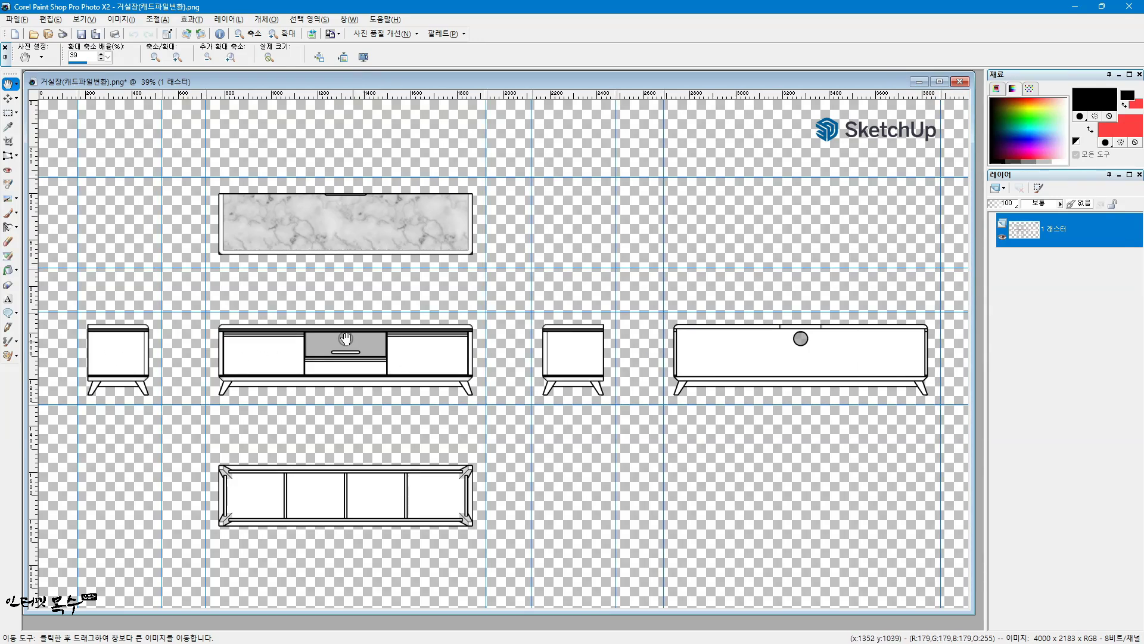
# With anti-alias off, copy the front view along the guides into a new image.
pyautogui.click(9, 113)
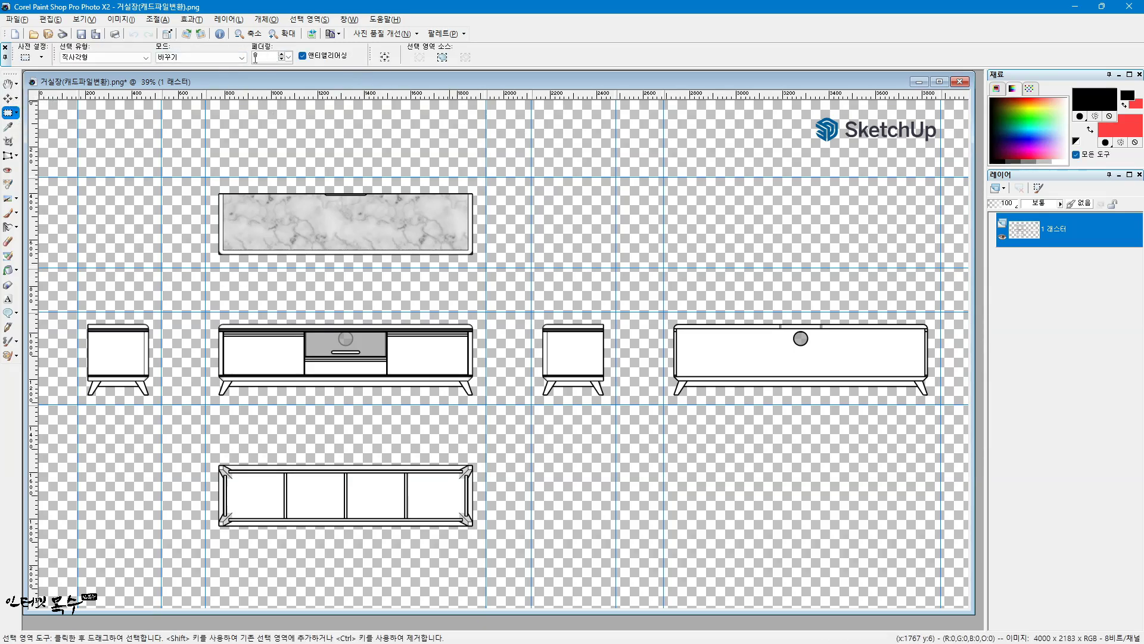
pyautogui.click(303, 56)
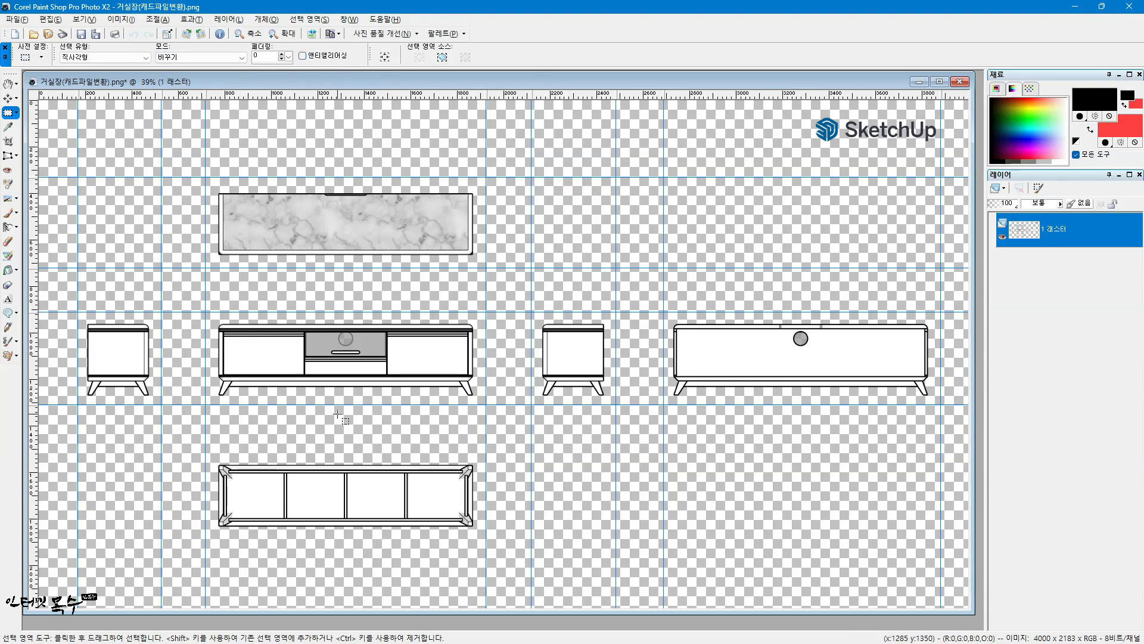
pyautogui.scroll(3, 337, 411)
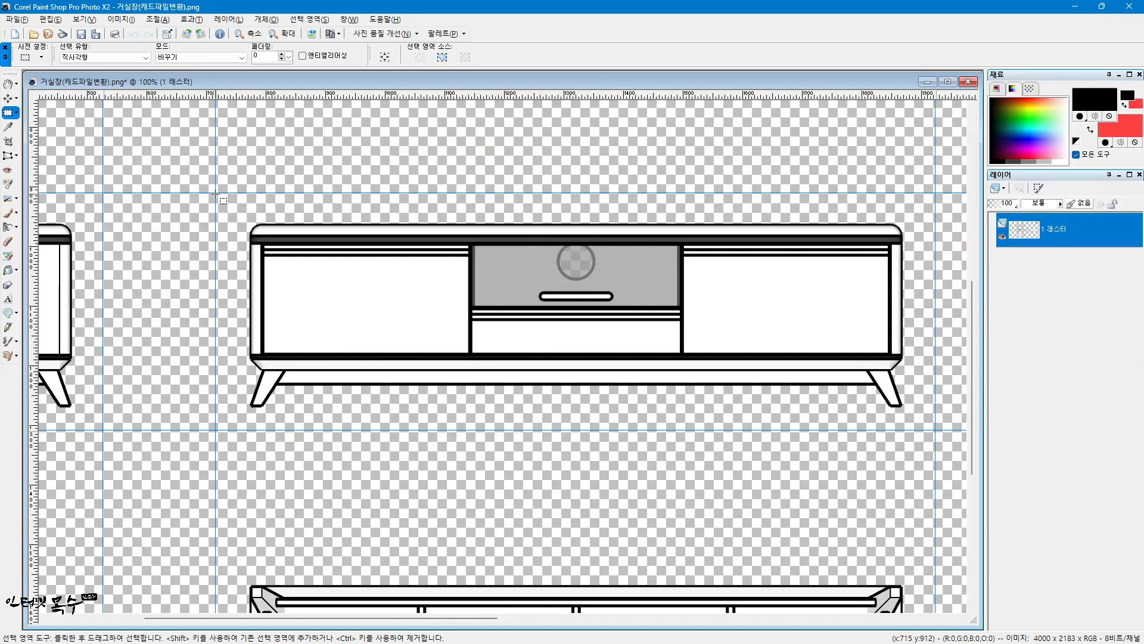
pyautogui.moveTo(215, 193); pyautogui.dragTo(935, 430)
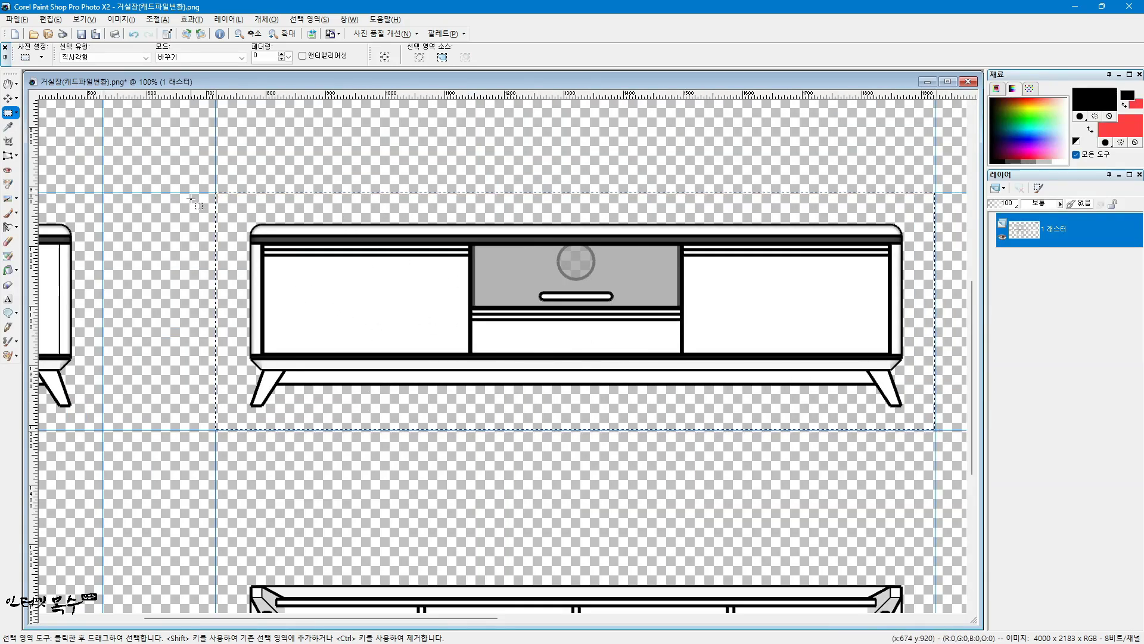
pyautogui.click(50, 19)
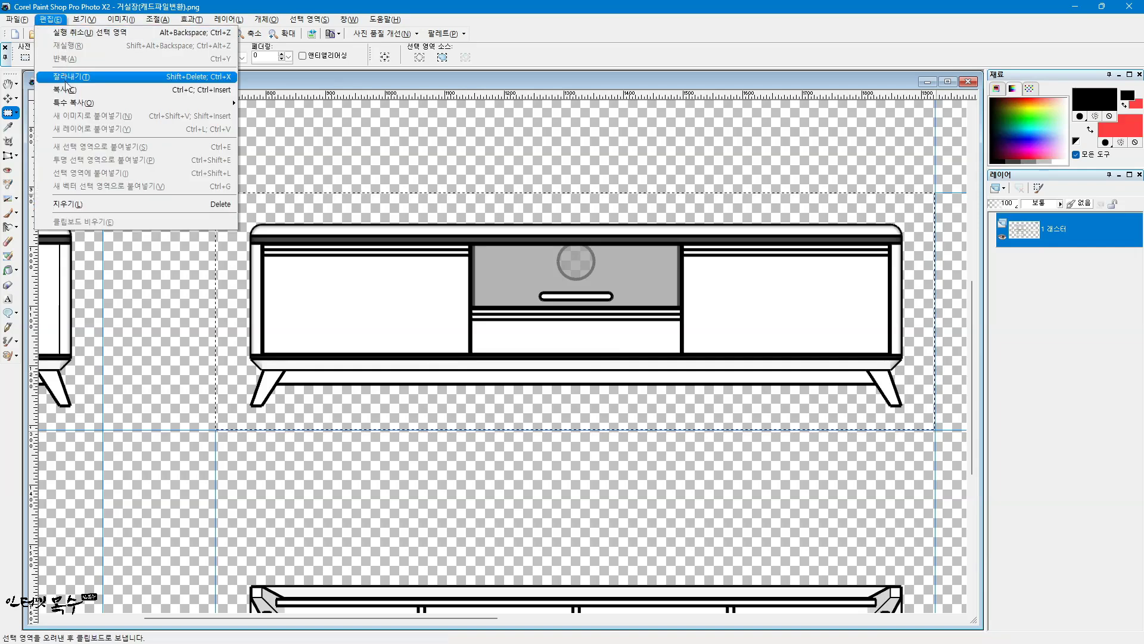
pyautogui.click(69, 90)
pyautogui.click(51, 19)
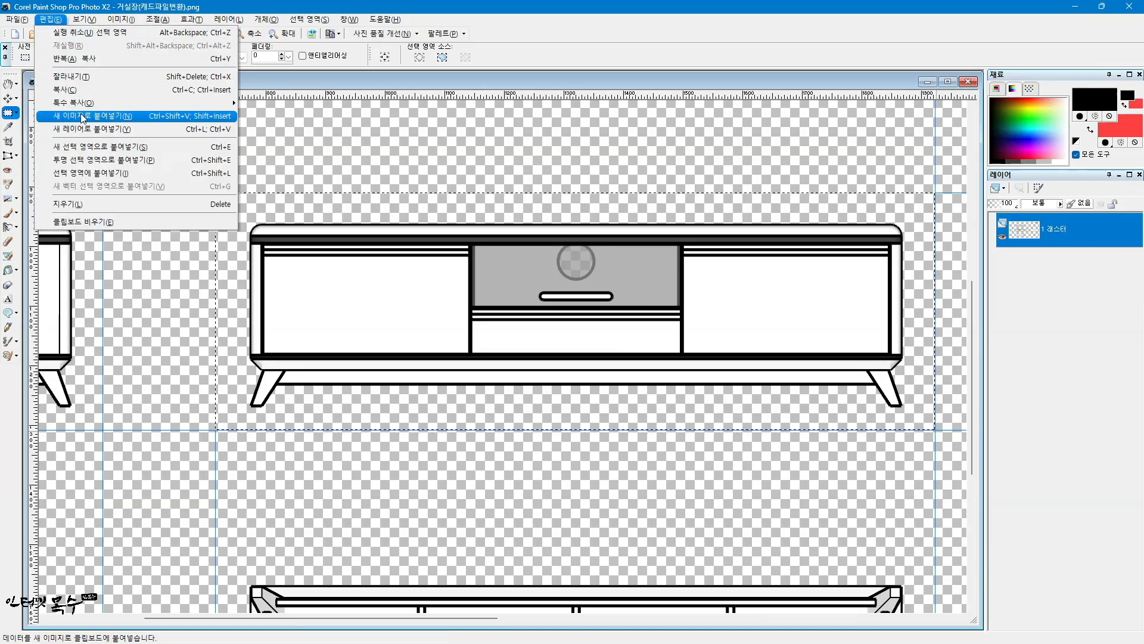
pyautogui.click(126, 117)
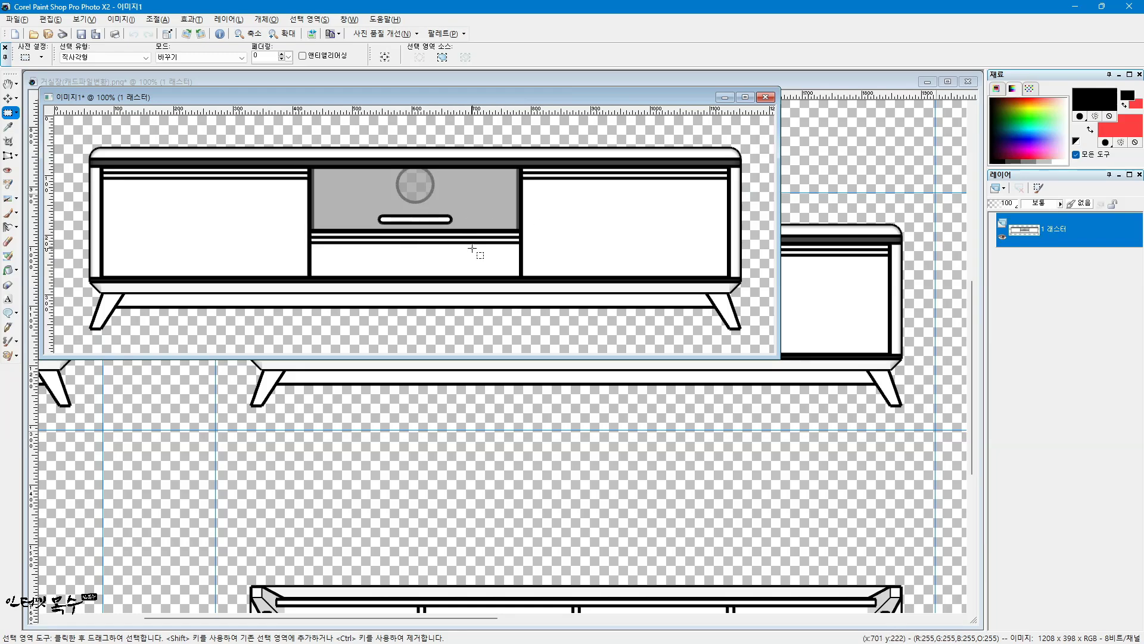
# Copy the left side view along the guides into its own new image.
pyautogui.click(824, 85)
pyautogui.scroll(-1, 131, 209)
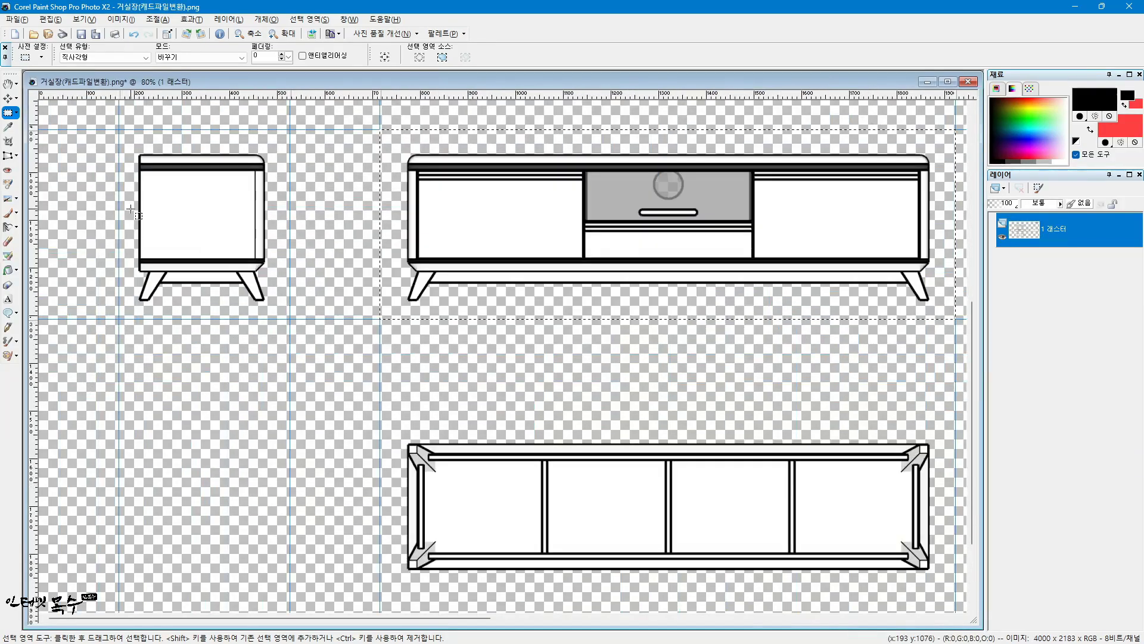
pyautogui.scroll(1, 131, 208)
pyautogui.moveTo(138, 258); pyautogui.dragTo(352, 494)
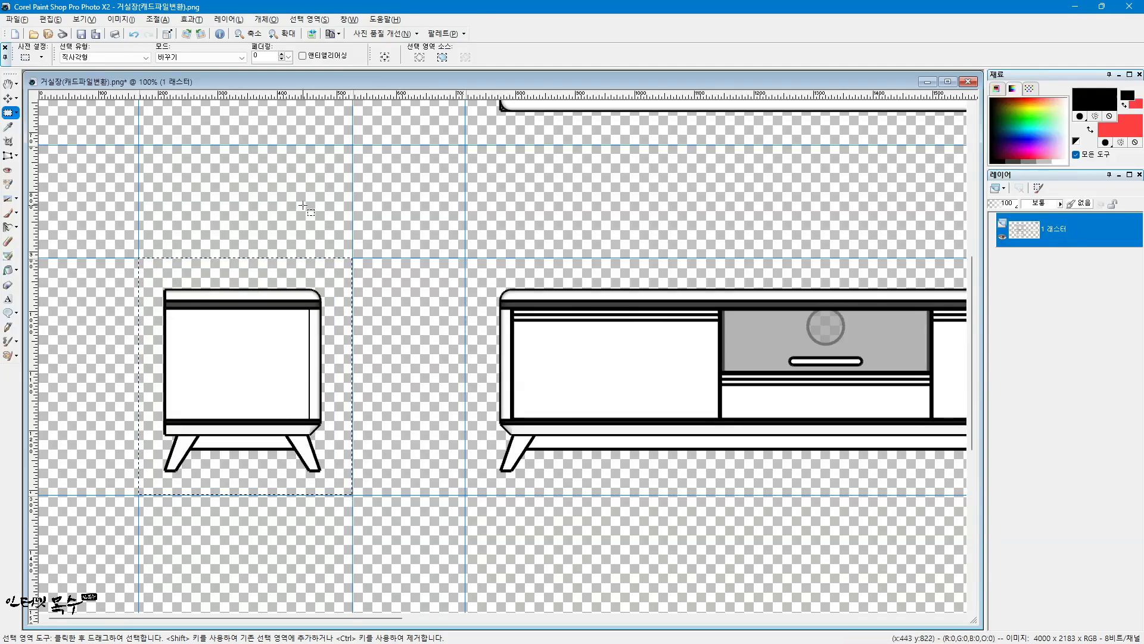
pyautogui.click(50, 19)
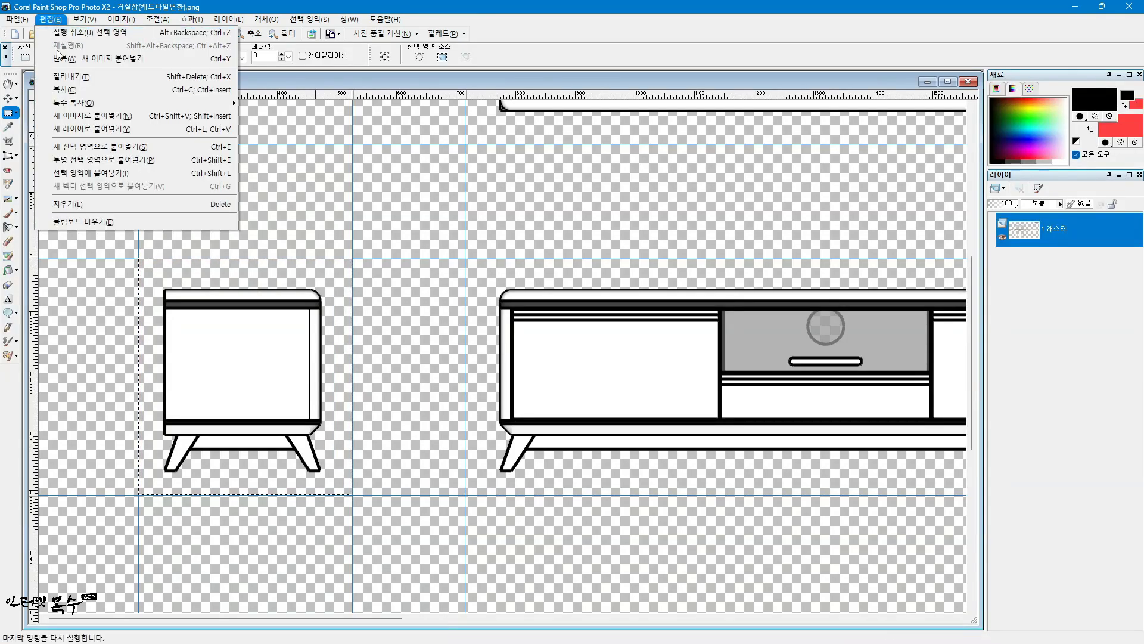
pyautogui.click(80, 94)
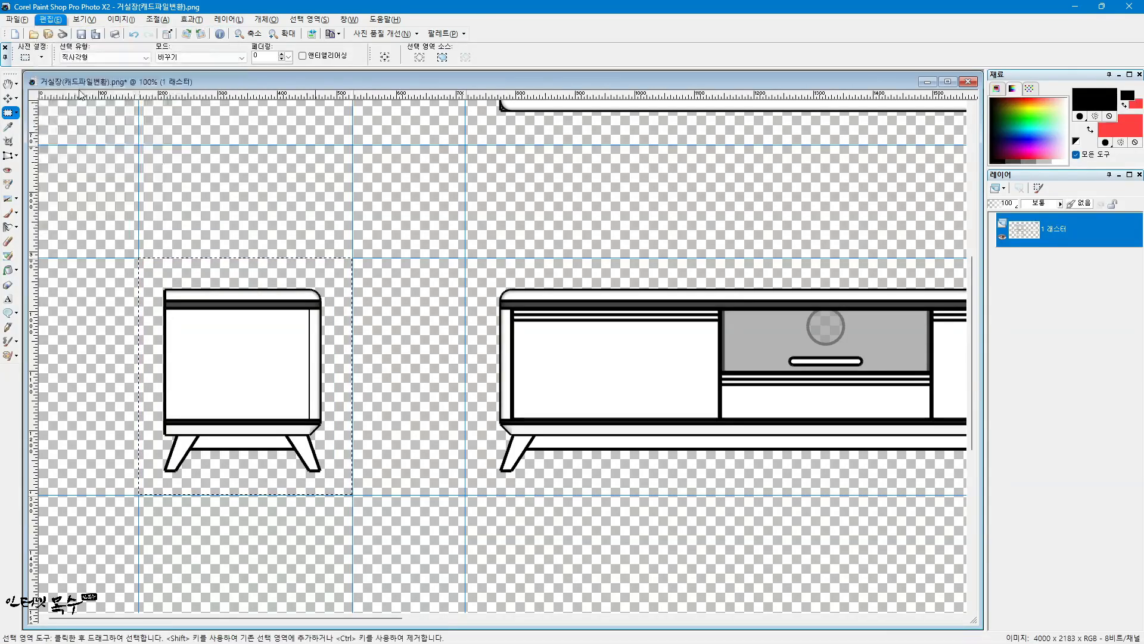
pyautogui.click(50, 19)
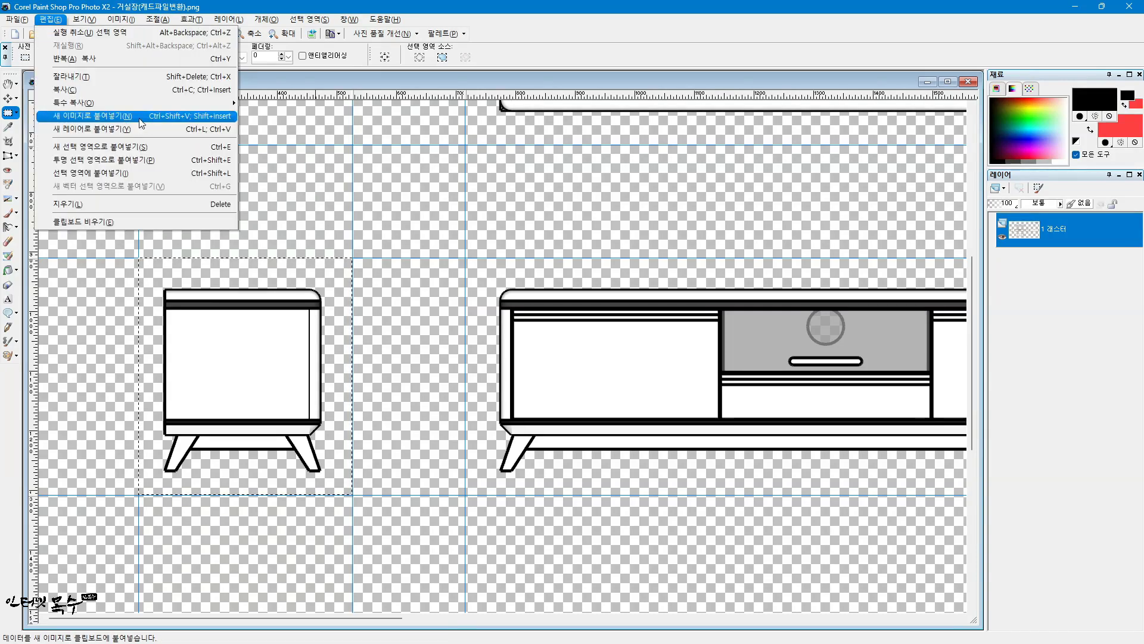
pyautogui.click(127, 121)
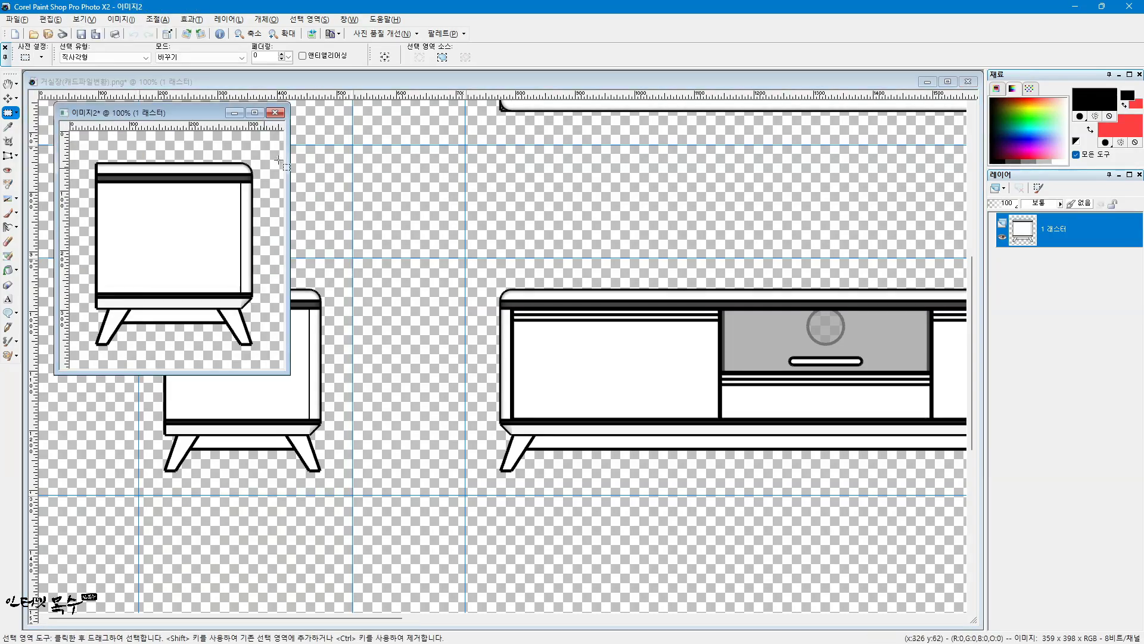
# Copy the right side view along the guides into new image 이미지3.
pyautogui.click(443, 78)
pyautogui.scroll(-3, 767, 401)
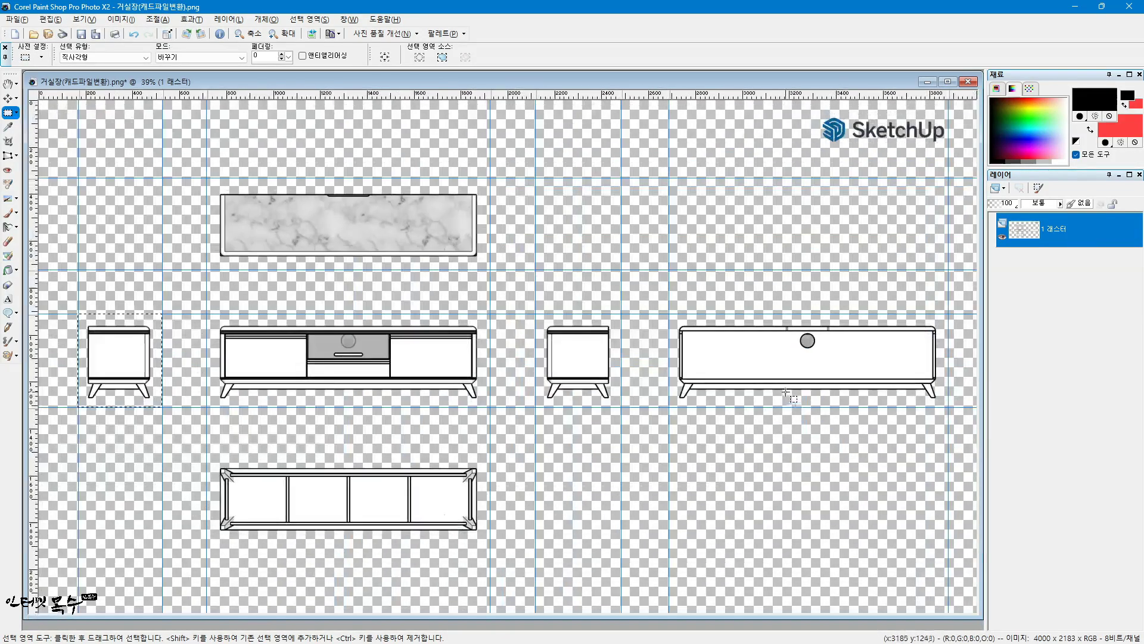
pyautogui.scroll(1, 360, 271)
pyautogui.scroll(1, 360, 271)
pyautogui.scroll(1, 359, 272)
pyautogui.moveTo(511, 280); pyautogui.dragTo(685, 470)
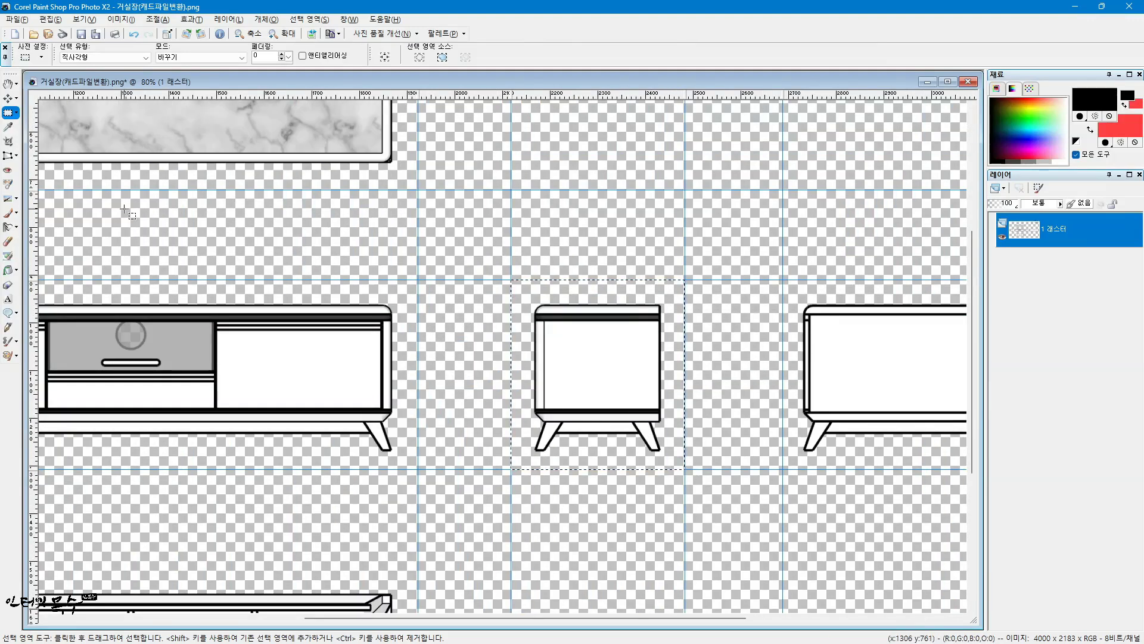
pyautogui.click(84, 19)
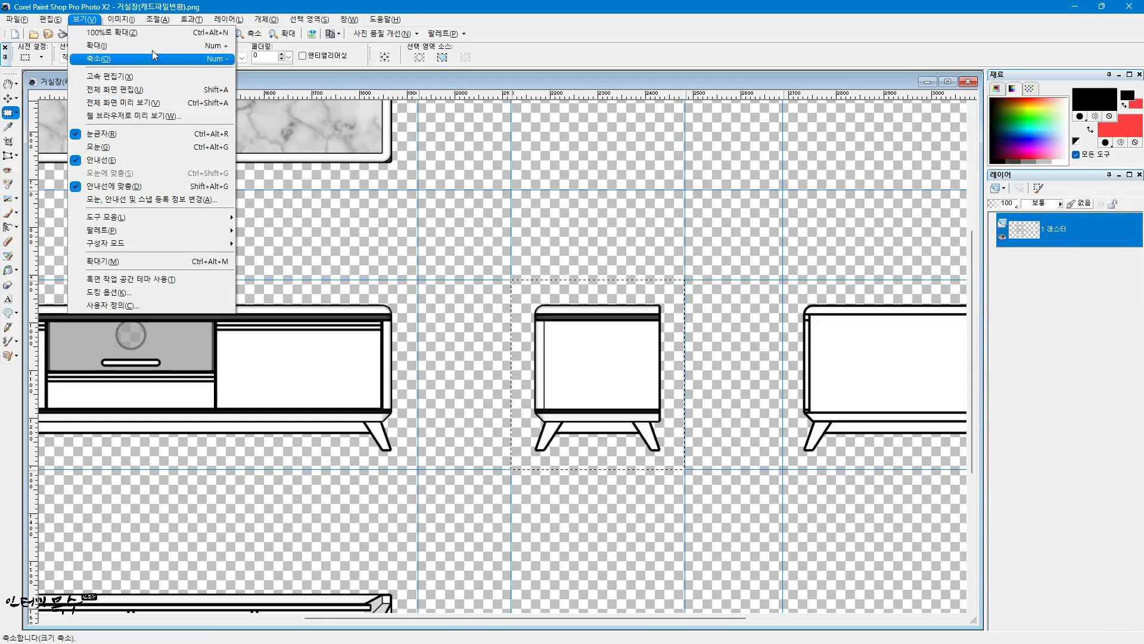
pyautogui.click(50, 19)
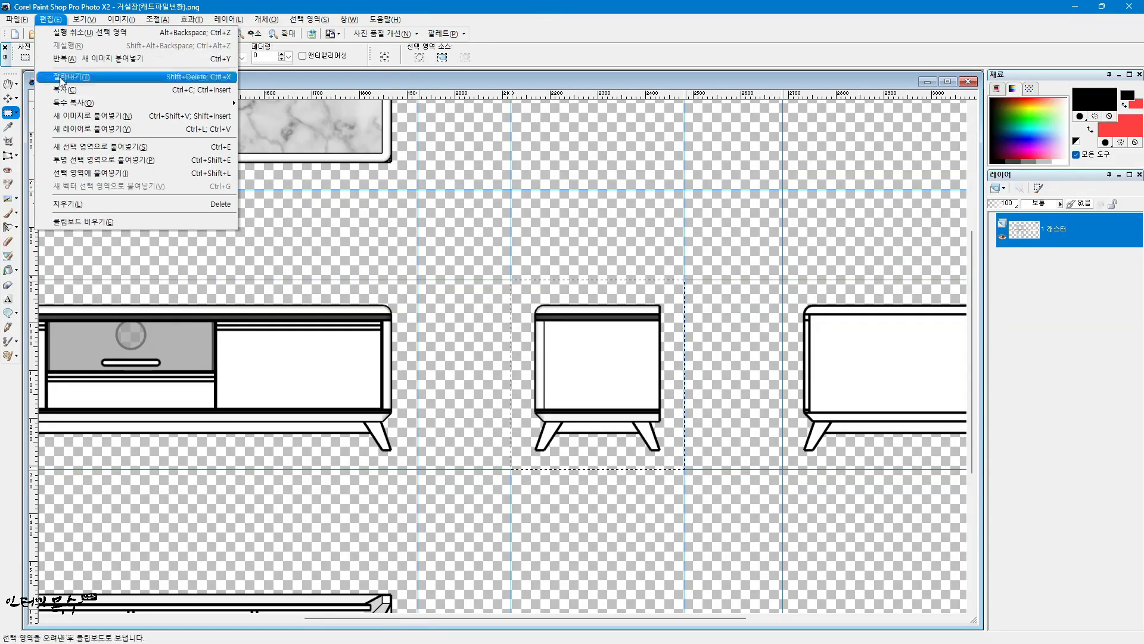
pyautogui.click(70, 89)
pyautogui.click(50, 19)
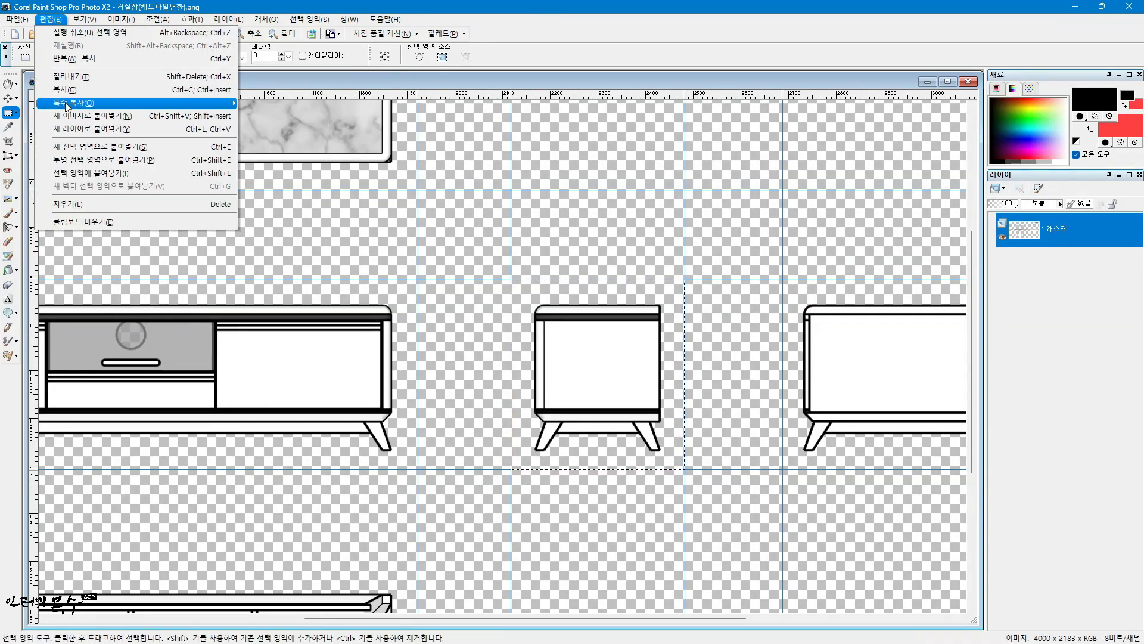
pyautogui.click(89, 115)
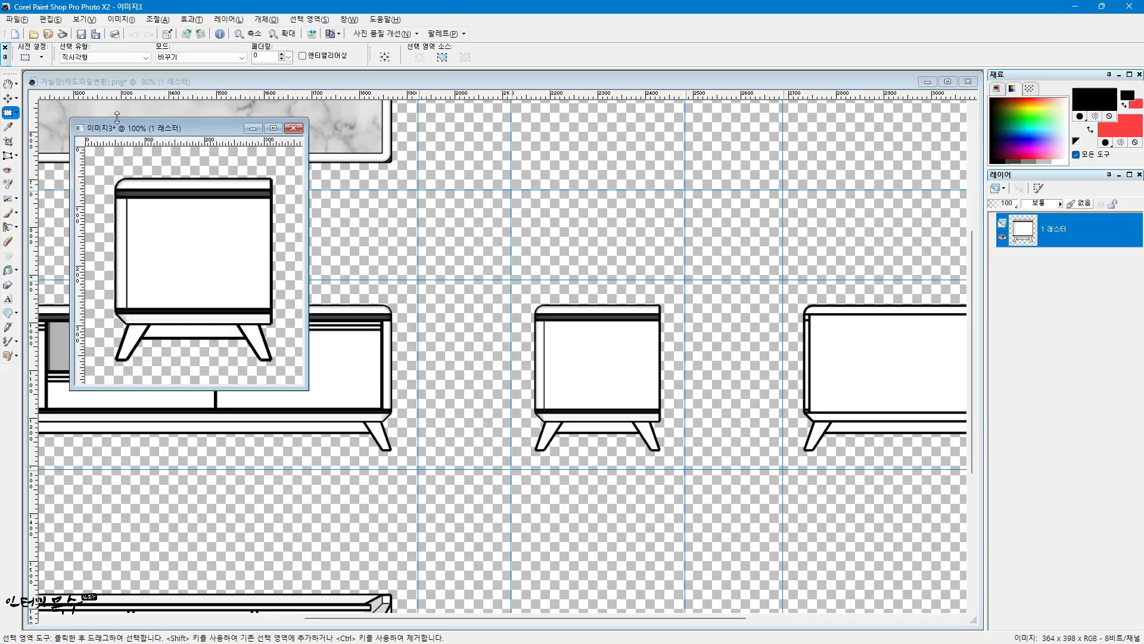
pyautogui.click(609, 87)
pyautogui.scroll(-2, 233, 292)
# Copy the marble top view into a new image of its own.
pyautogui.scroll(-1, 233, 292)
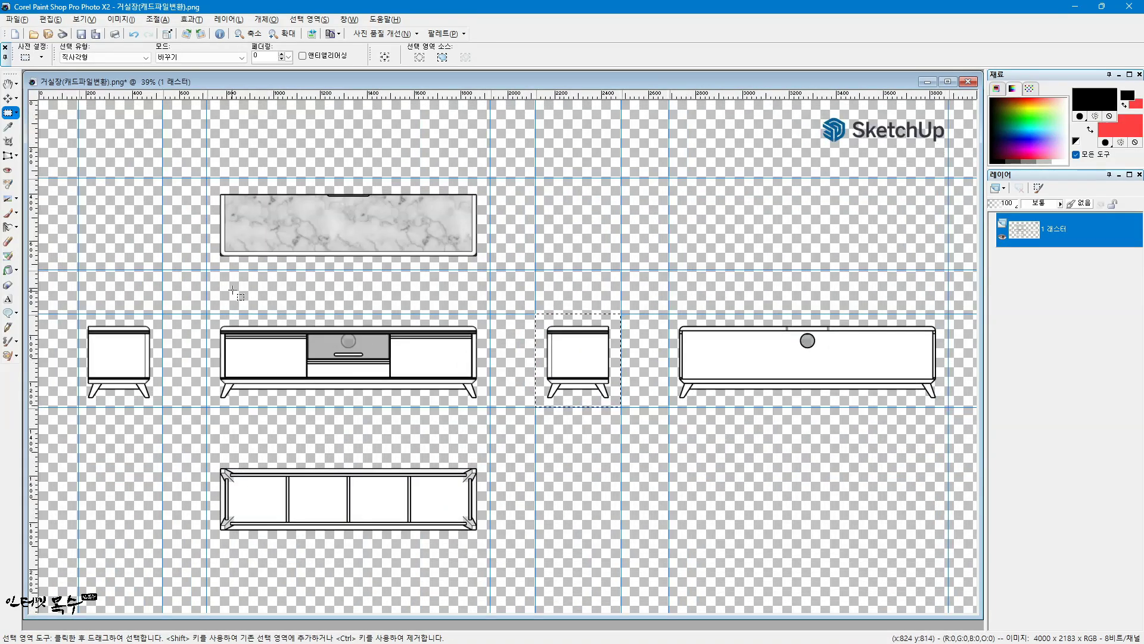
pyautogui.scroll(3, 358, 298)
pyautogui.scroll(1, 507, 313)
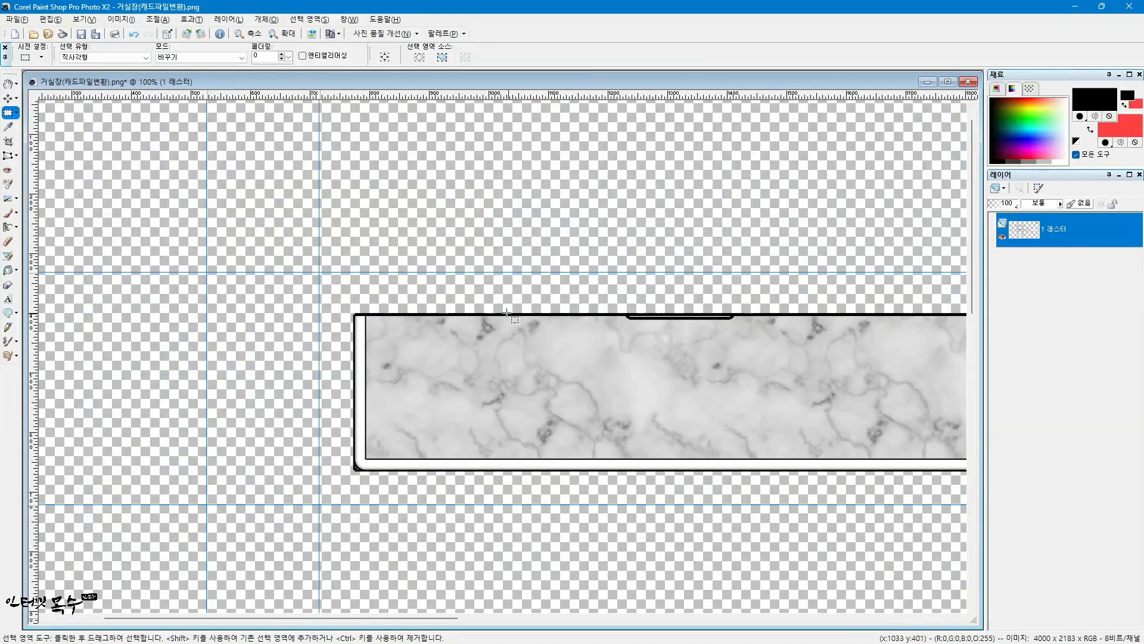
pyautogui.scroll(1, 507, 313)
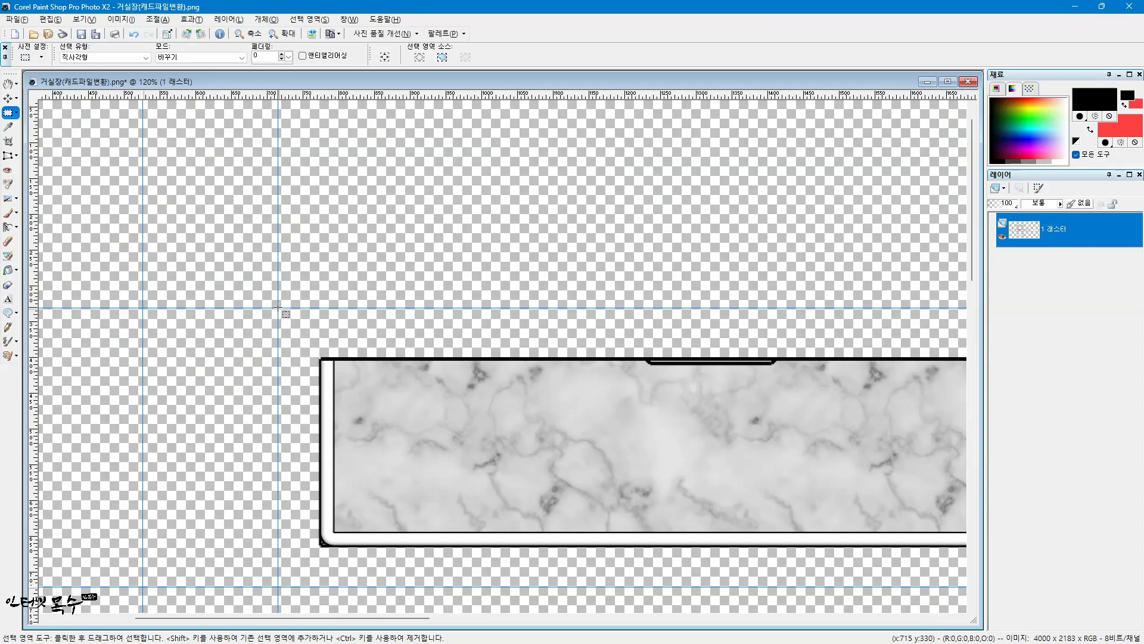
pyautogui.moveTo(277, 307)
pyautogui.mouseDown()
pyautogui.moveTo(941, 484)
pyautogui.moveTo(906, 483)
pyautogui.mouseUp()
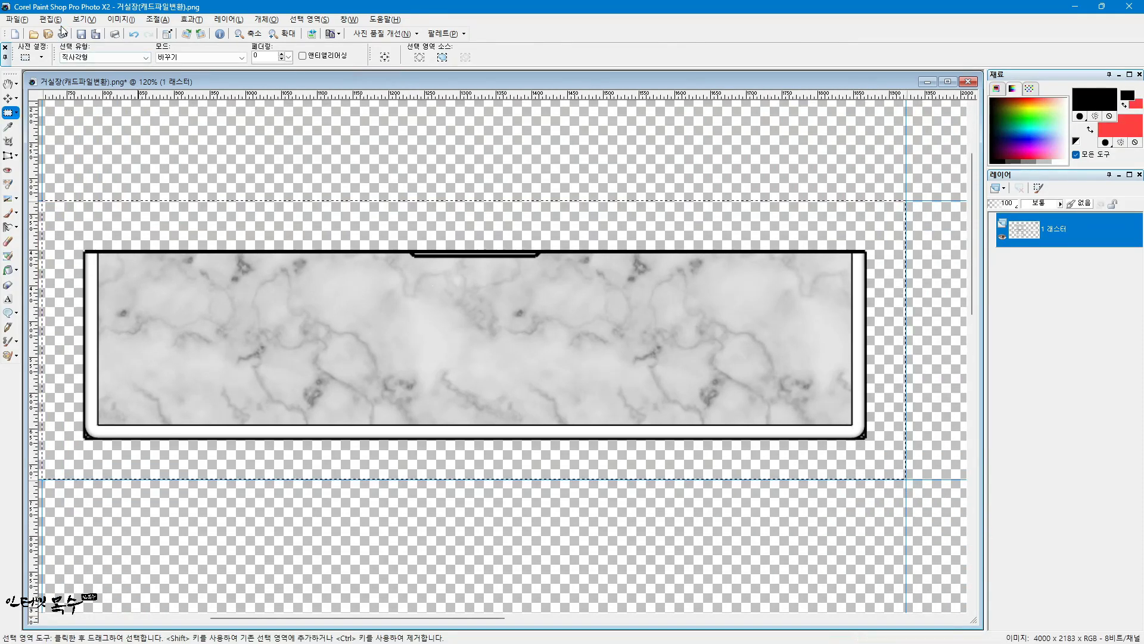
pyautogui.click(50, 19)
pyautogui.click(56, 61)
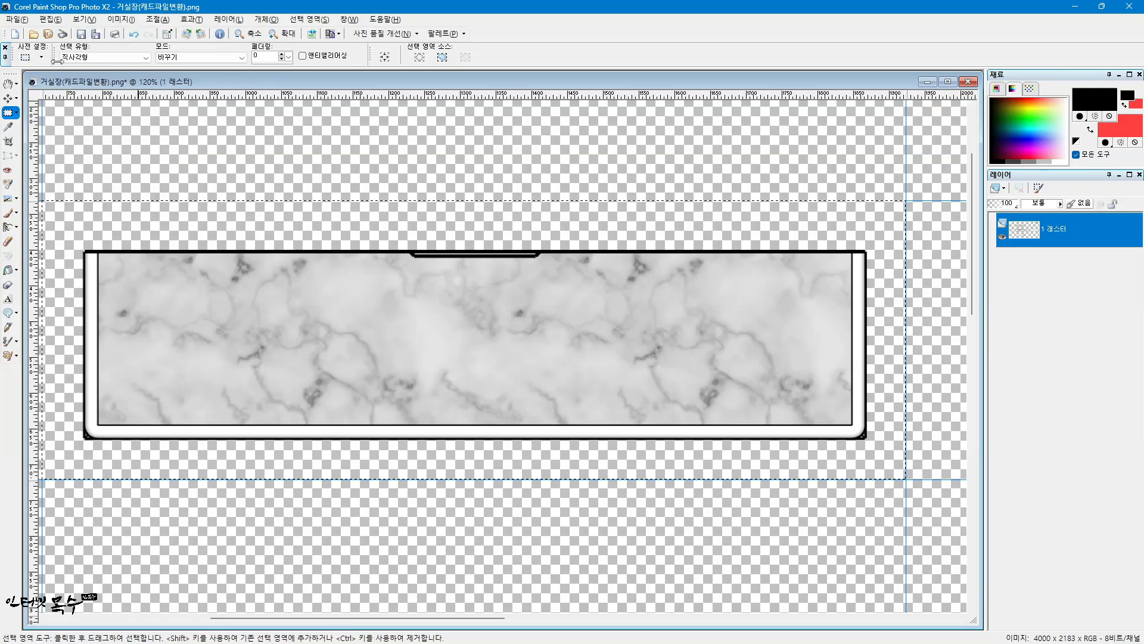
pyautogui.click(51, 20)
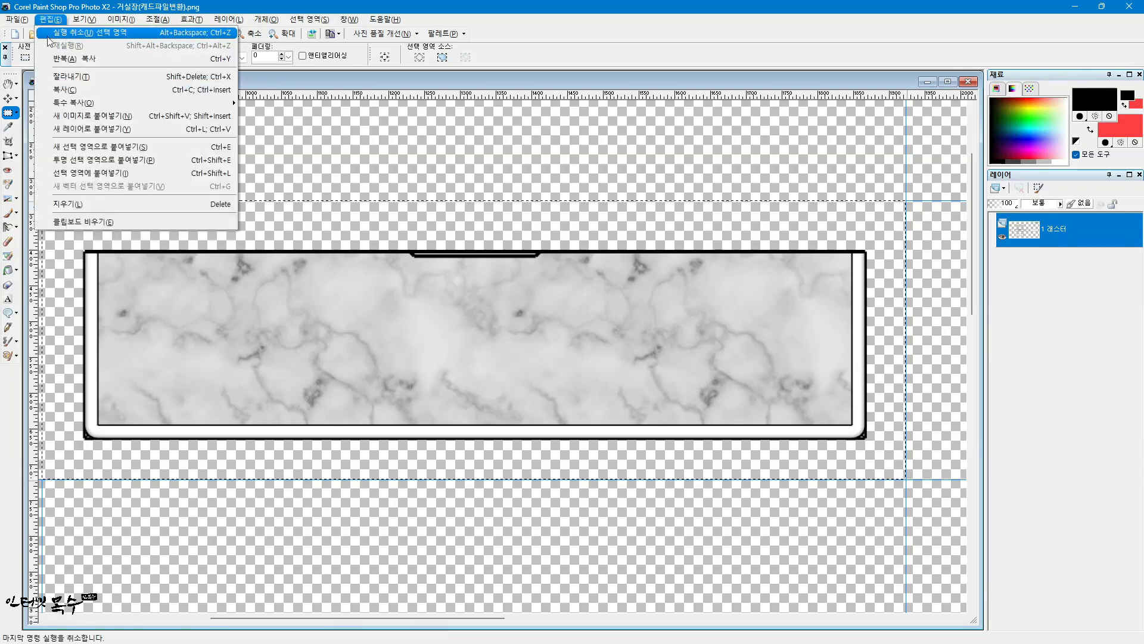
pyautogui.click(78, 118)
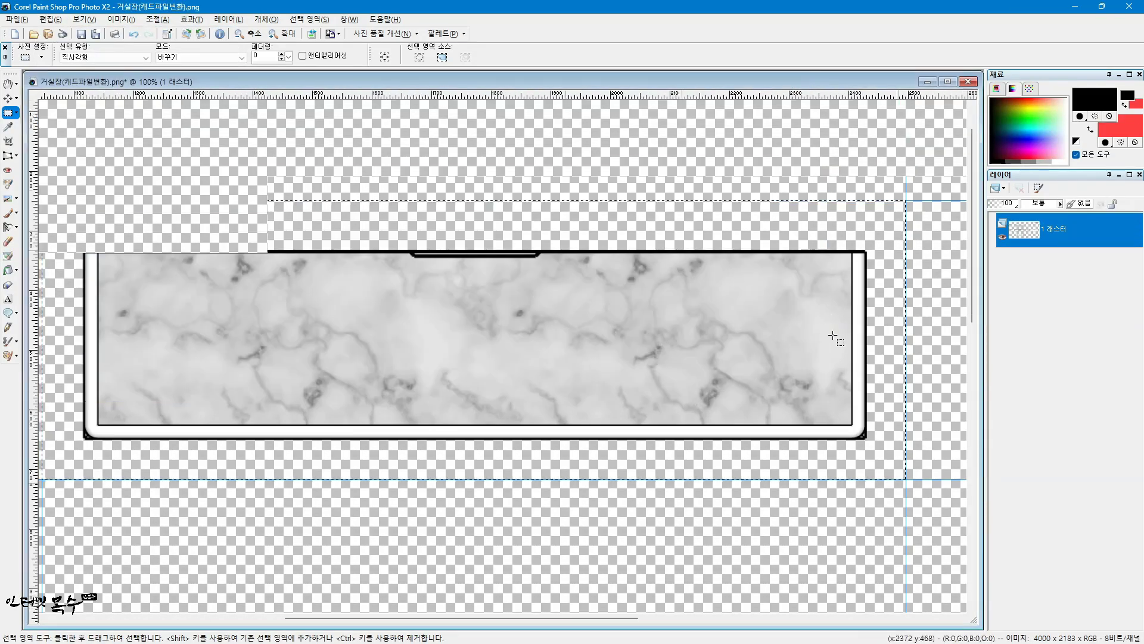
# Select the back view along the guides and paste it as new image 이미지5 (1192 × 398 px).
pyautogui.scroll(-3, 832, 337)
pyautogui.scroll(2, 812, 417)
pyautogui.scroll(2, 774, 358)
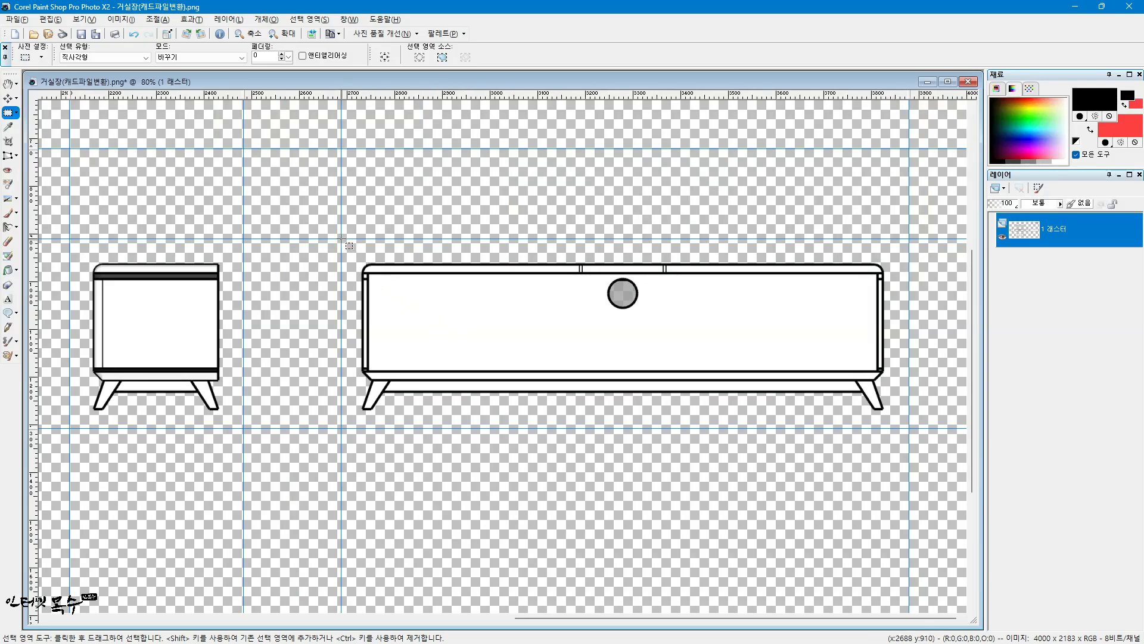
pyautogui.moveTo(341, 238); pyautogui.dragTo(909, 427)
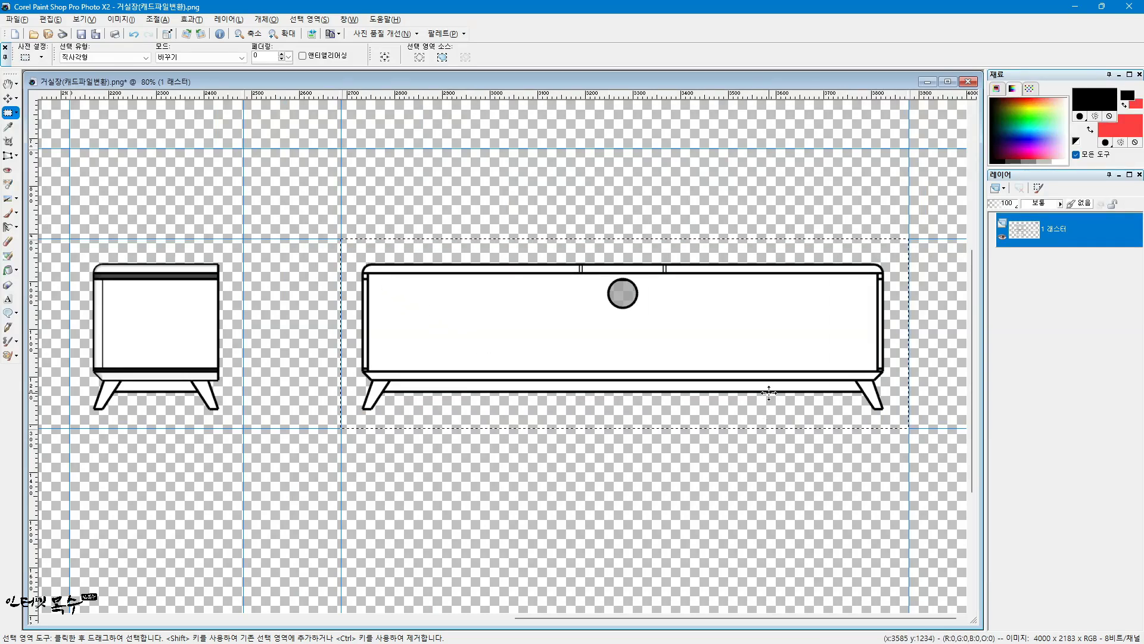
pyautogui.click(51, 19)
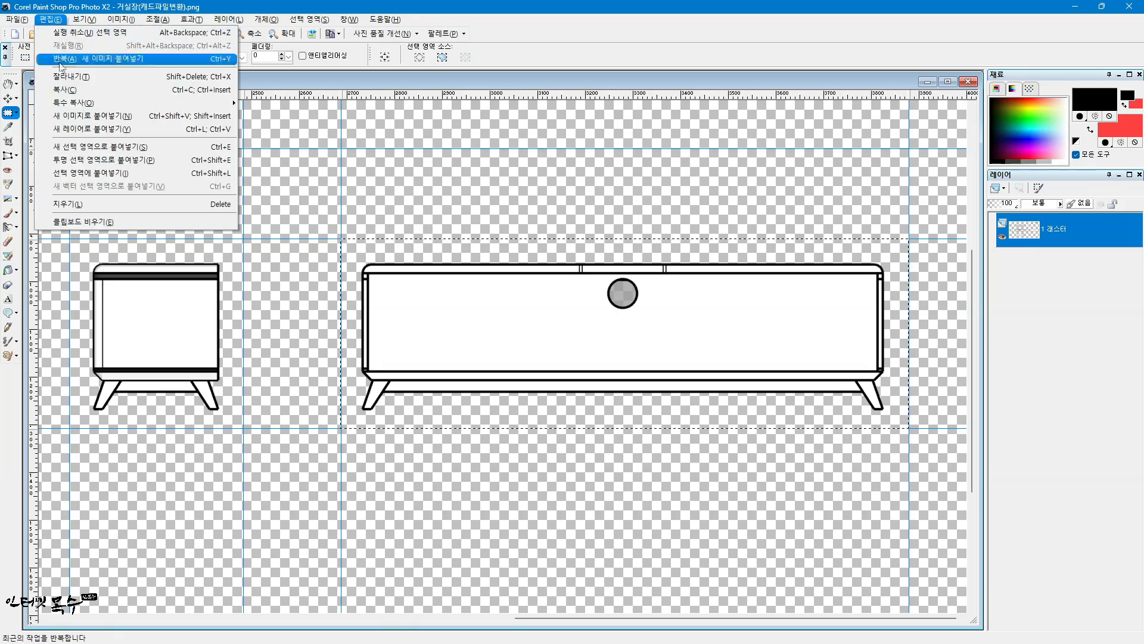
pyautogui.click(84, 93)
pyautogui.click(51, 20)
pyautogui.moveTo(71, 103)
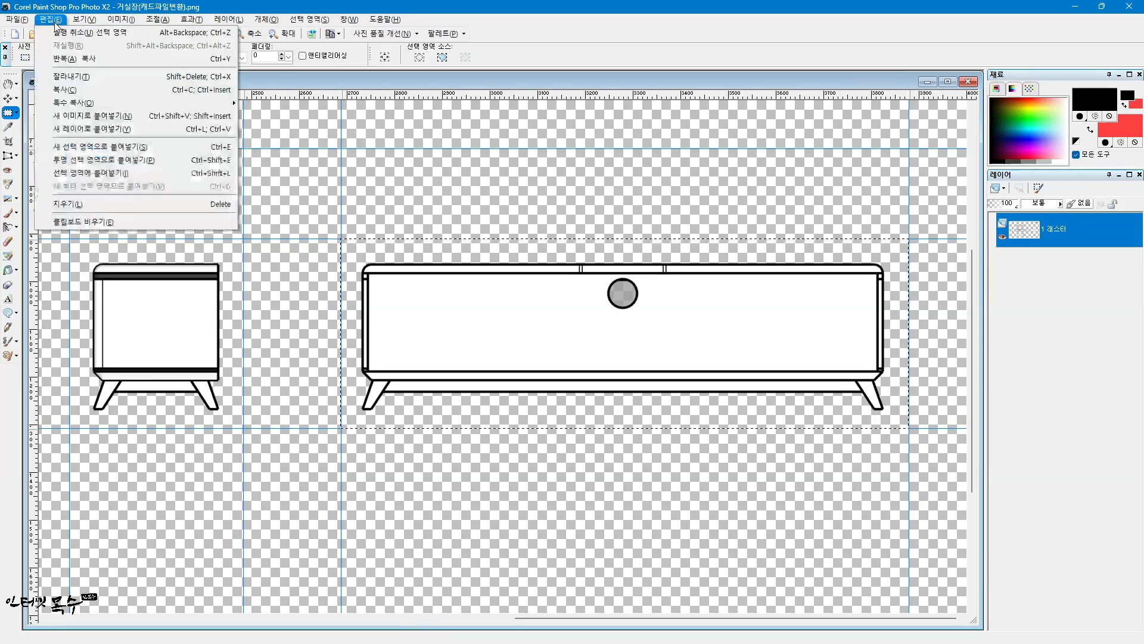
pyautogui.click(79, 115)
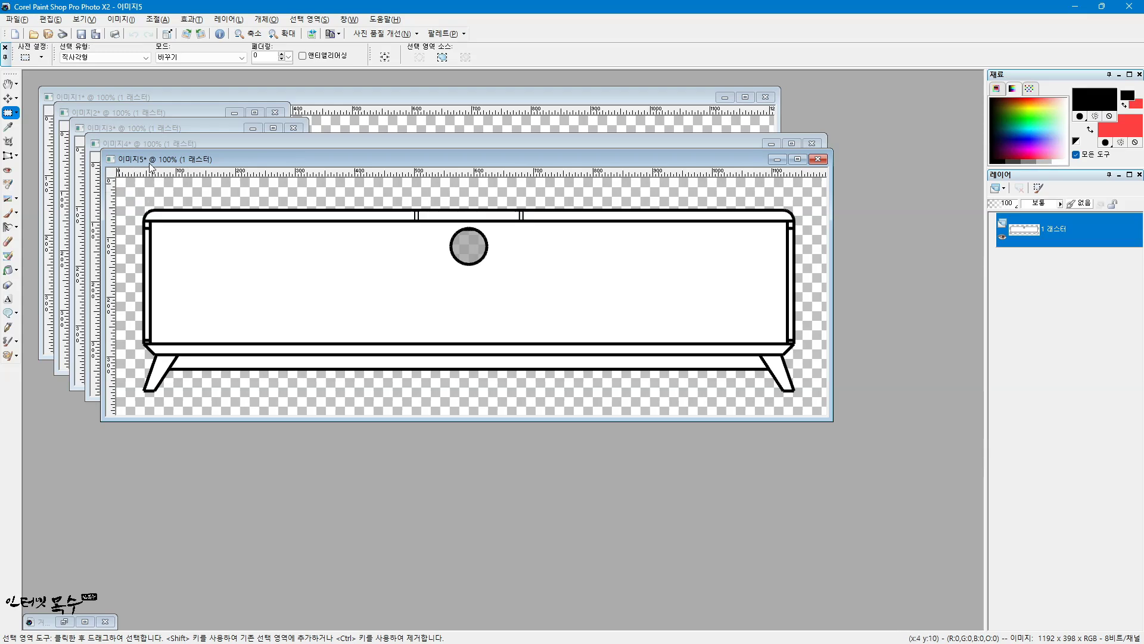
# Move the cabinet image windows aside so the marble top view and front view 이미지1 are visible.
pyautogui.moveTo(179, 159); pyautogui.dragTo(102, 159)
pyautogui.scroll(-4, 349, 238)
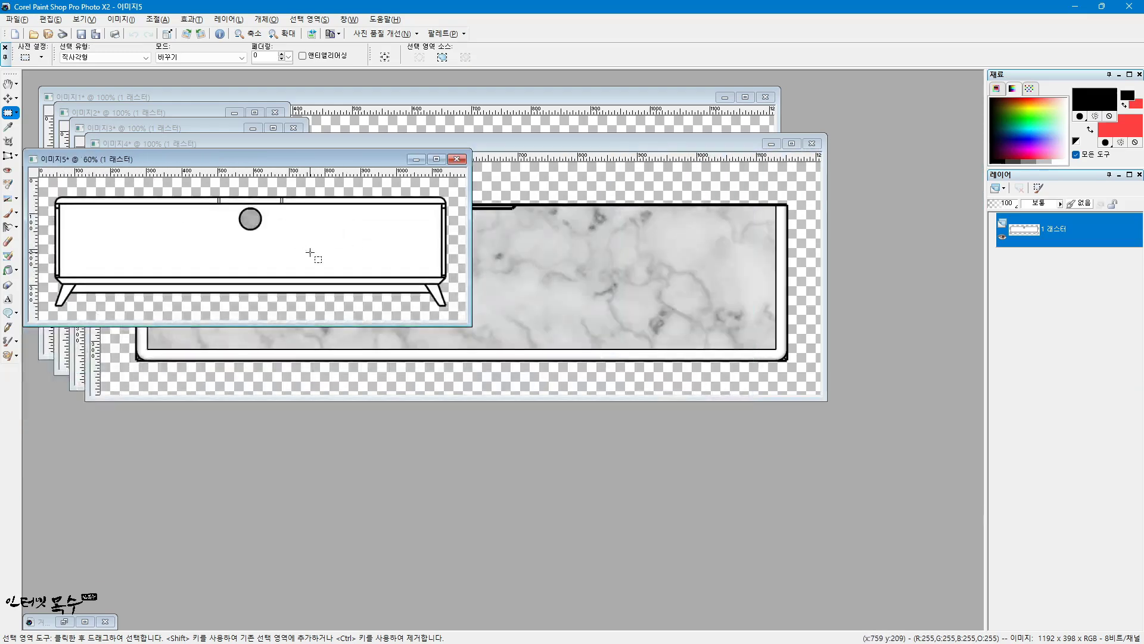
pyautogui.moveTo(256, 156); pyautogui.dragTo(645, 384)
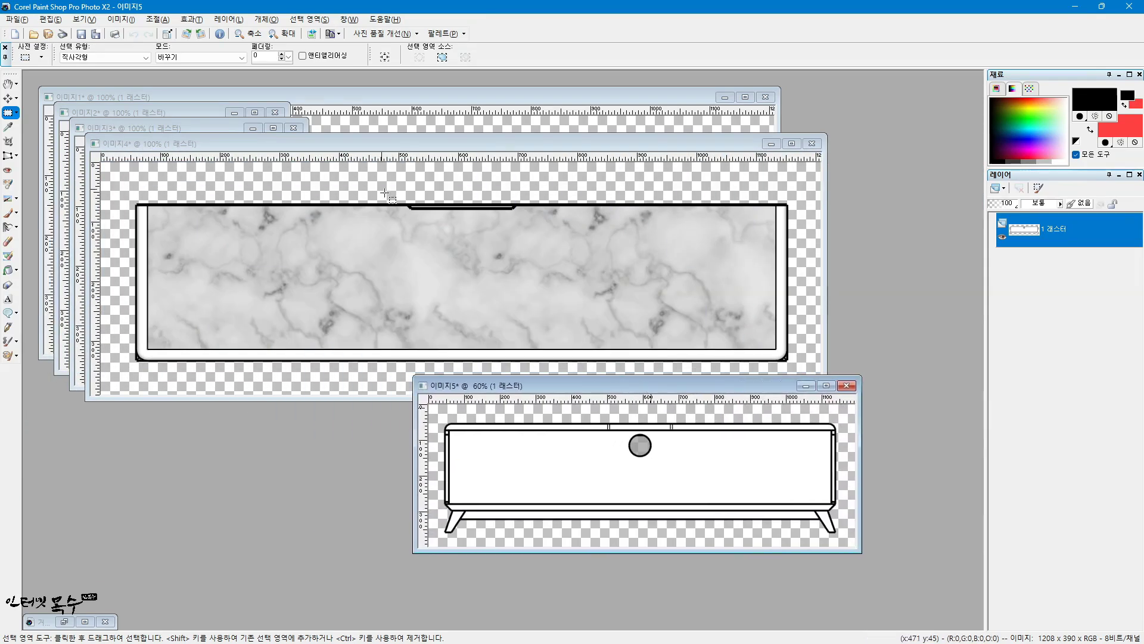
pyautogui.moveTo(333, 144)
pyautogui.mouseDown()
pyautogui.moveTo(387, 160)
pyautogui.moveTo(552, 299)
pyautogui.mouseUp()
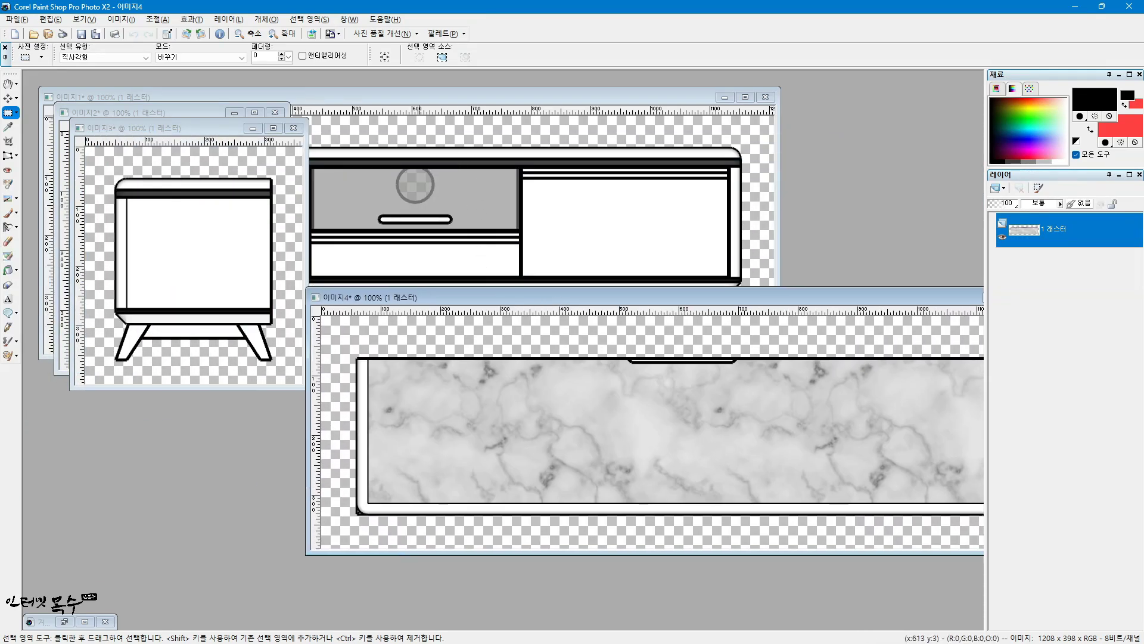
pyautogui.moveTo(394, 99)
pyautogui.mouseDown()
pyautogui.moveTo(449, 98)
pyautogui.moveTo(502, 144)
pyautogui.mouseUp()
pyautogui.scroll(-4, 502, 144)
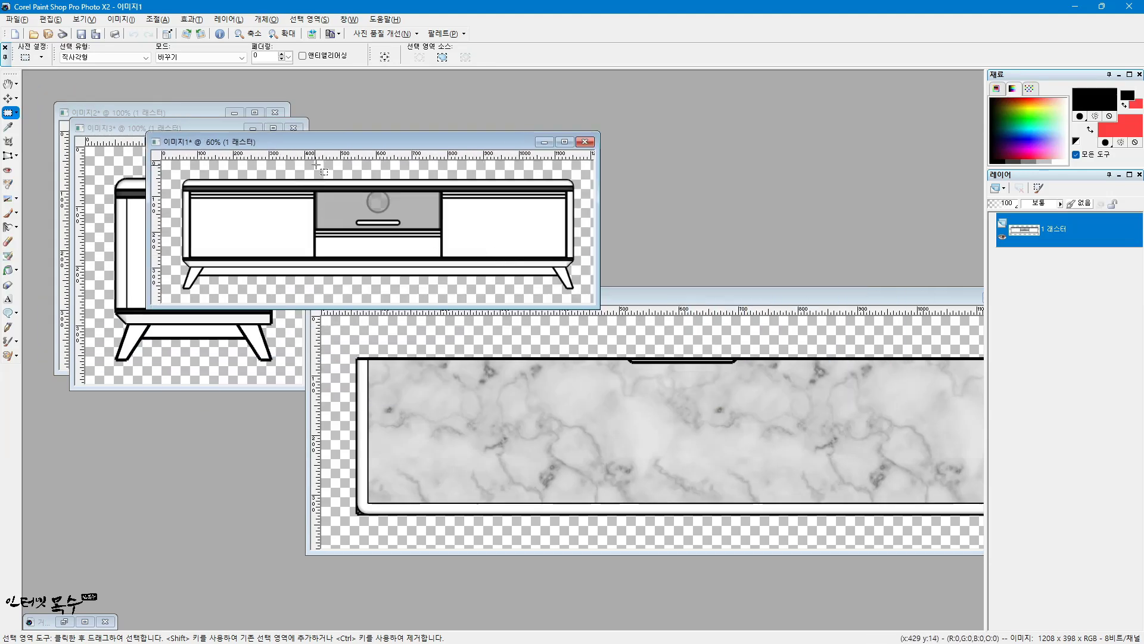
pyautogui.moveTo(369, 144)
pyautogui.mouseDown()
pyautogui.moveTo(584, 148)
pyautogui.moveTo(575, 110)
pyautogui.moveTo(535, 102)
pyautogui.mouseUp()
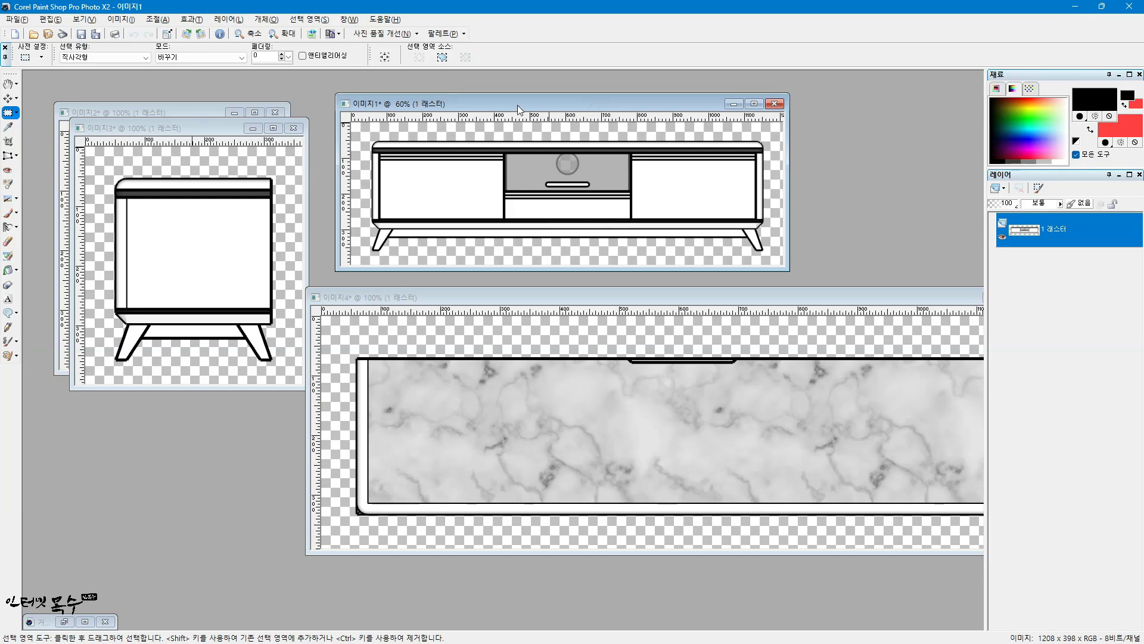
# Prepare saving the front view as a JPEG named 정면도 in Downloads.
pyautogui.click(81, 35)
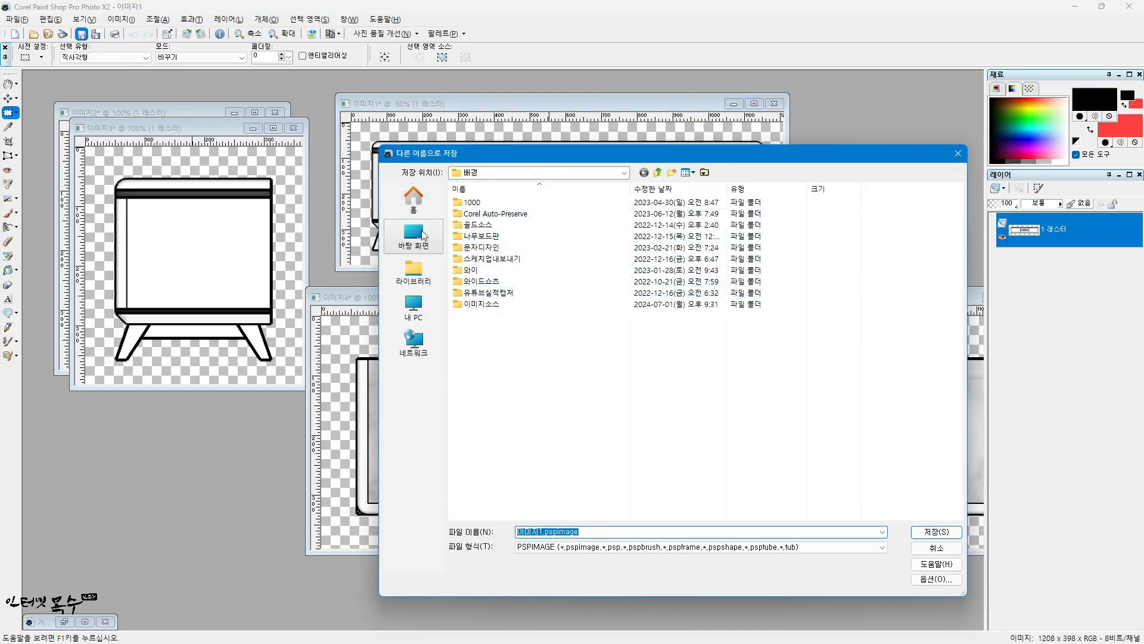
pyautogui.click(416, 200)
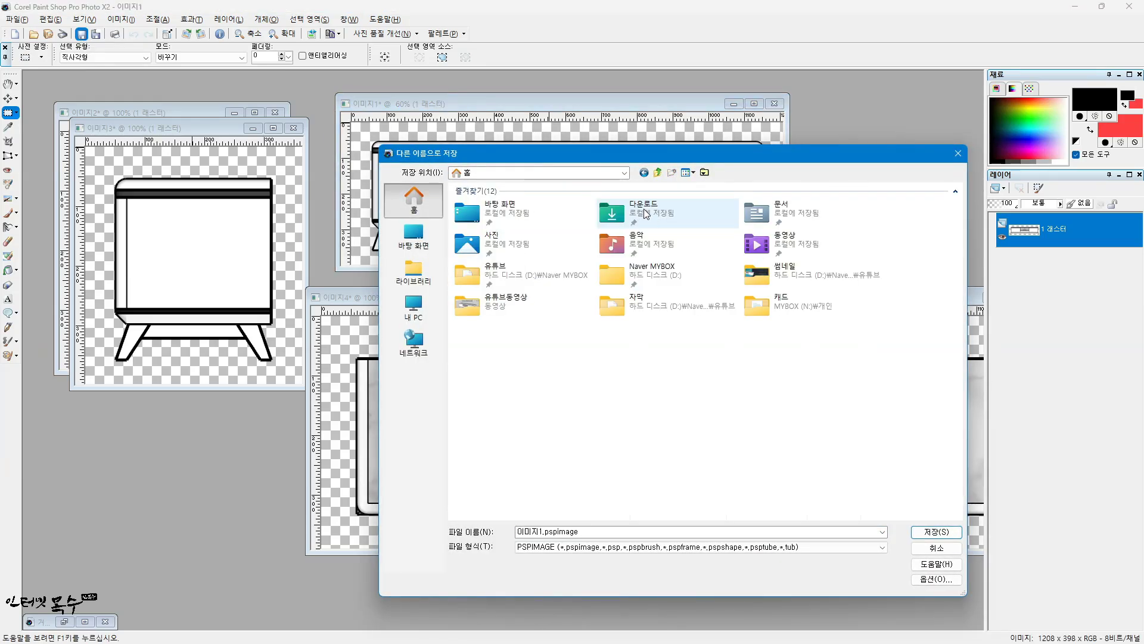
pyautogui.doubleClick(646, 214)
pyautogui.click(825, 547)
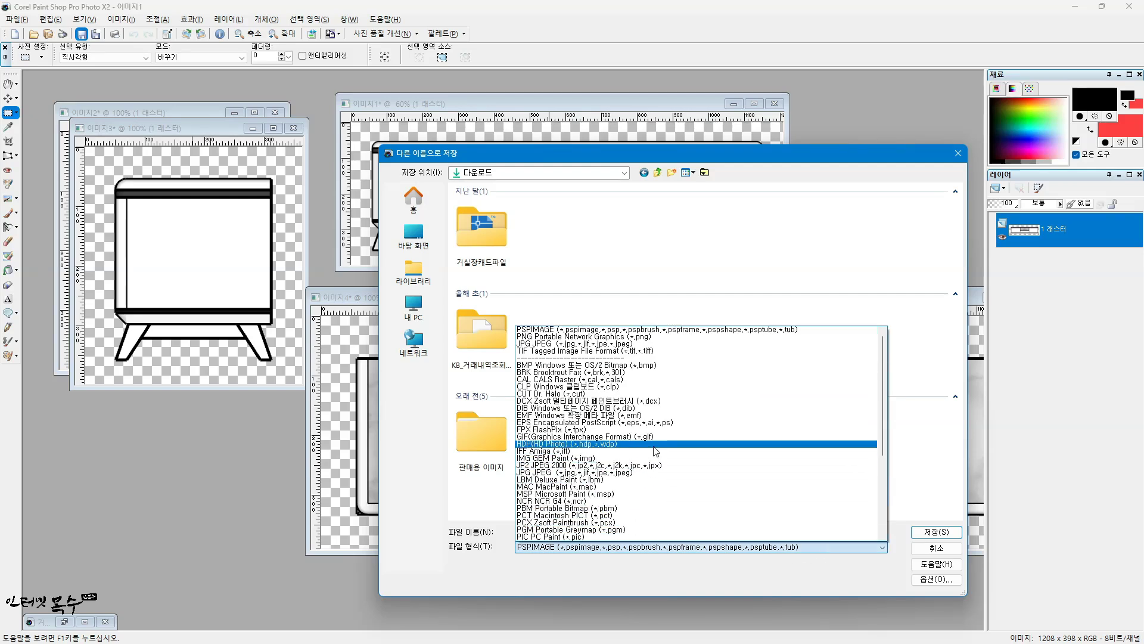
pyautogui.click(559, 344)
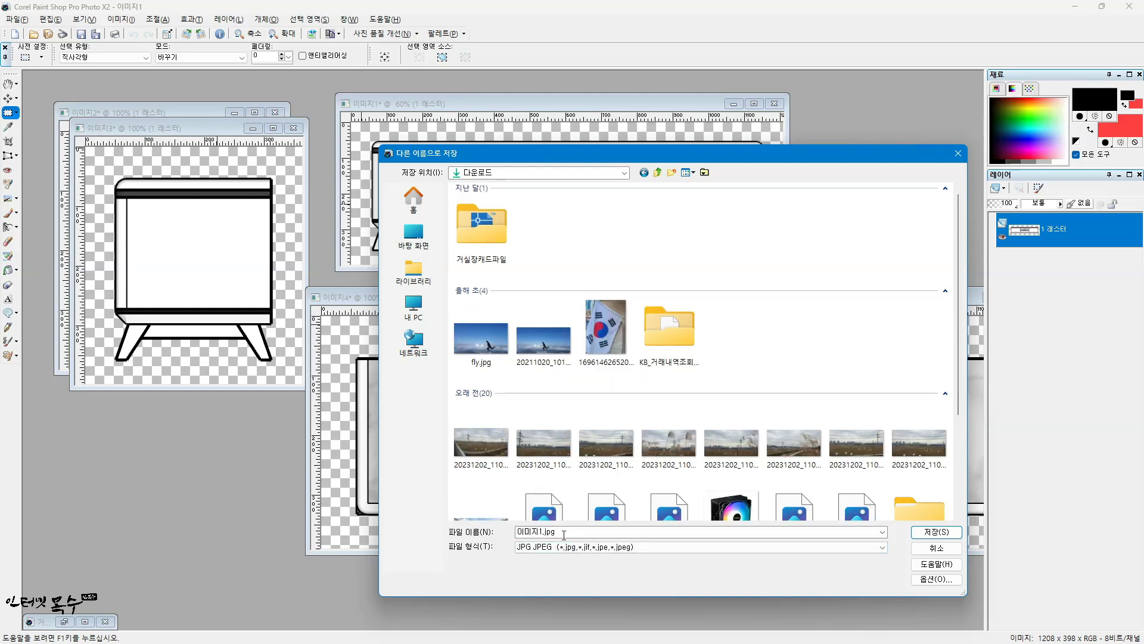
pyautogui.write('정면도')
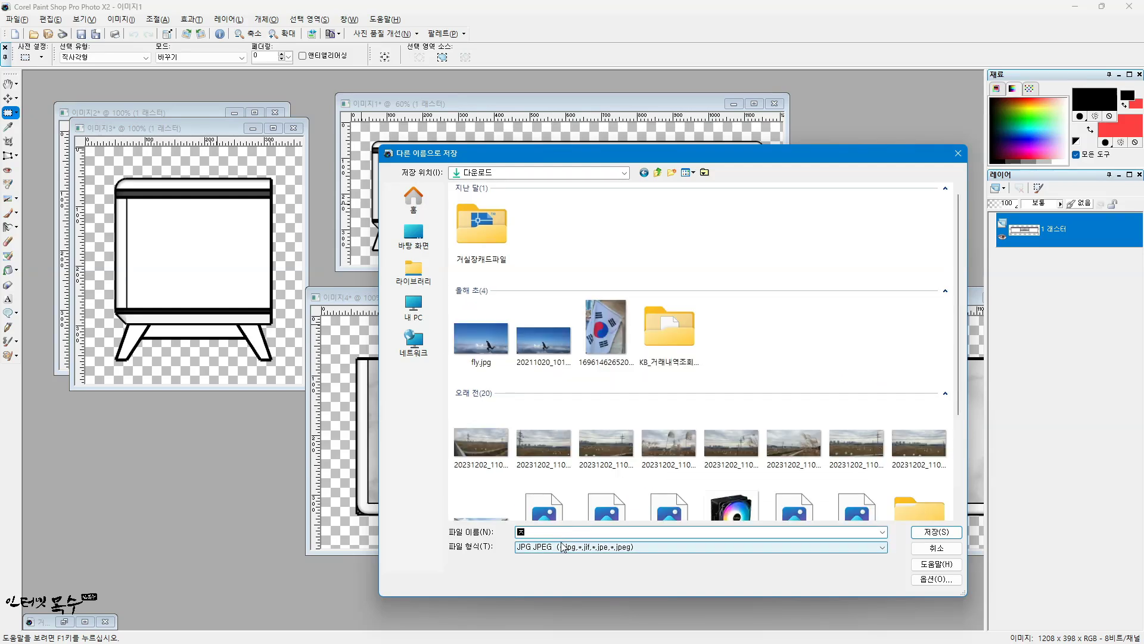
# Set JPEG compression to 85 and save 정면도.jpg, accepting the flatten warning.
pyautogui.click(936, 579)
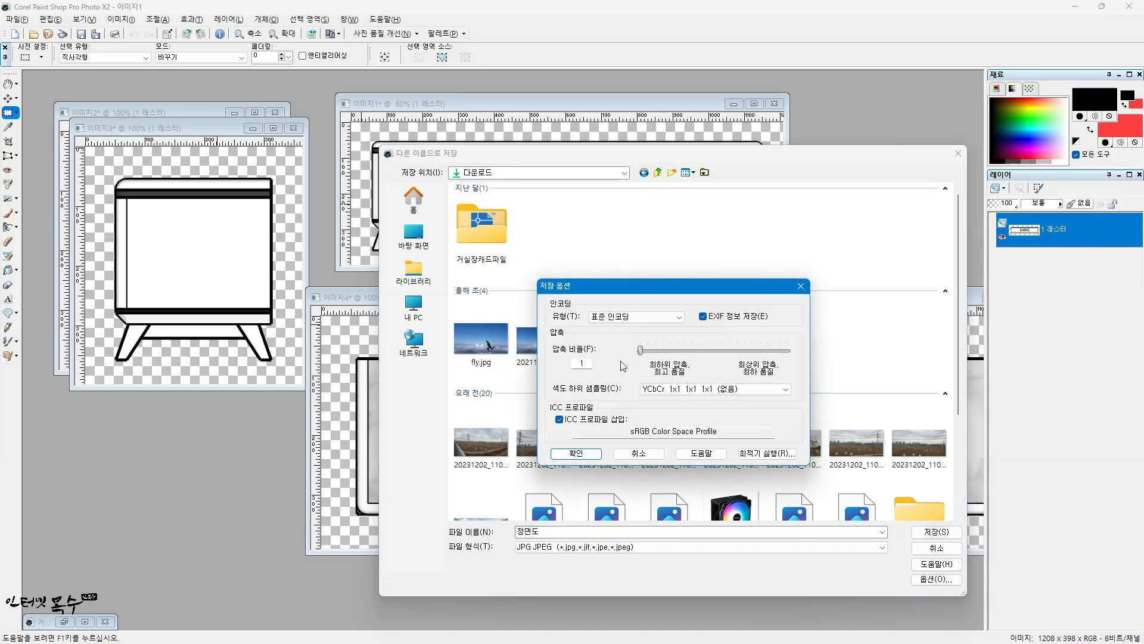
pyautogui.moveTo(640, 351); pyautogui.dragTo(737, 366)
pyautogui.moveTo(739, 351)
pyautogui.mouseDown()
pyautogui.moveTo(779, 353)
pyautogui.moveTo(610, 352)
pyautogui.mouseUp()
pyautogui.click(575, 453)
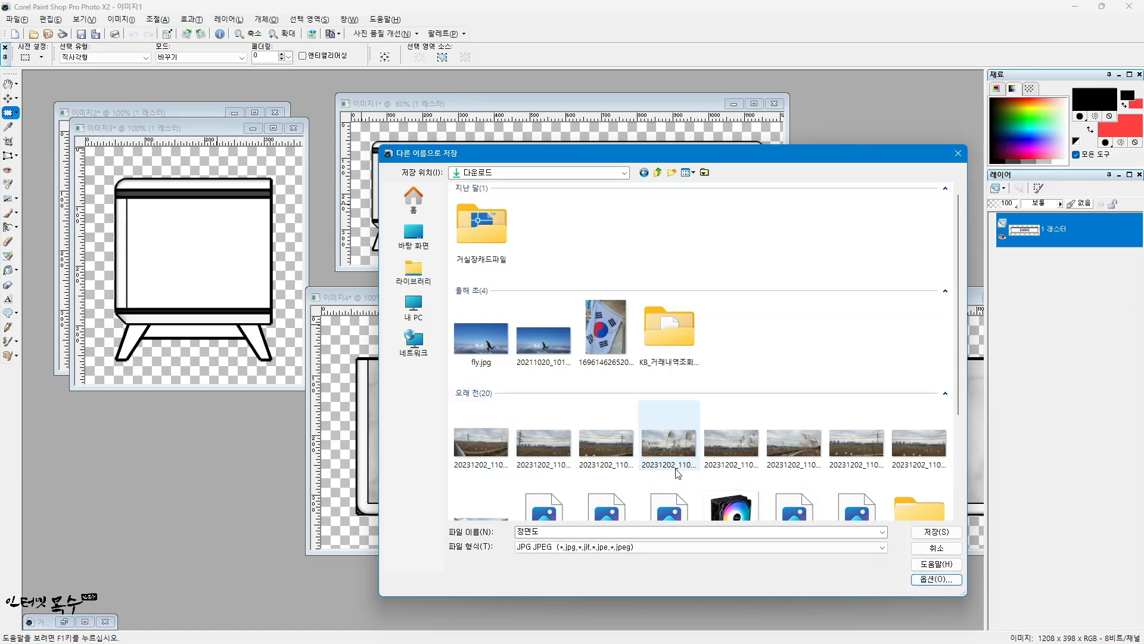
pyautogui.click(936, 532)
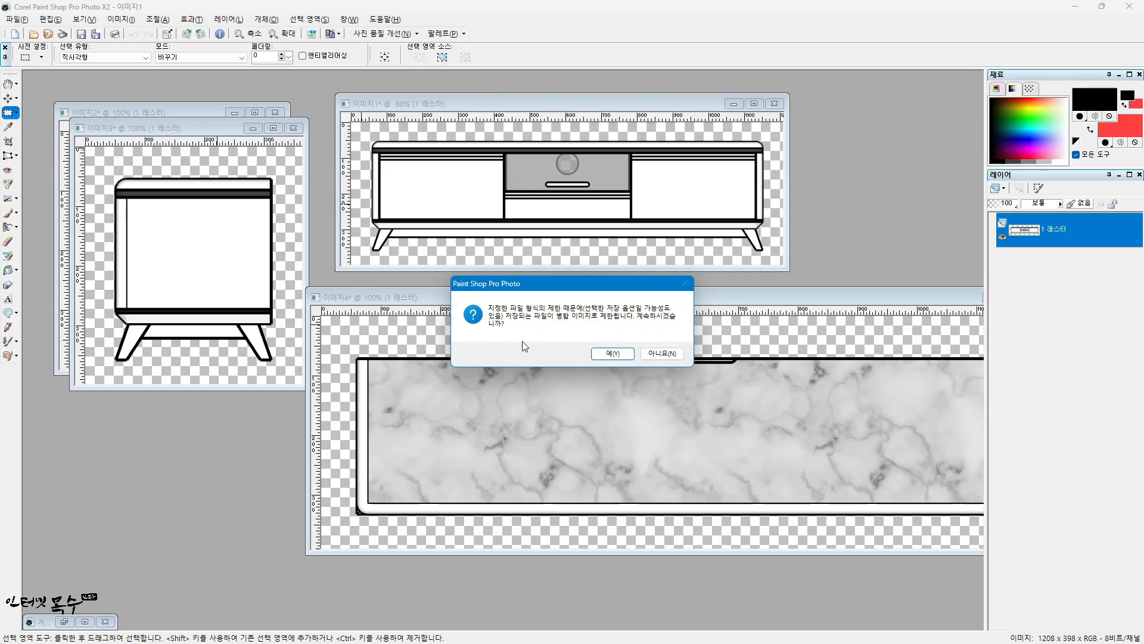
pyautogui.click(614, 354)
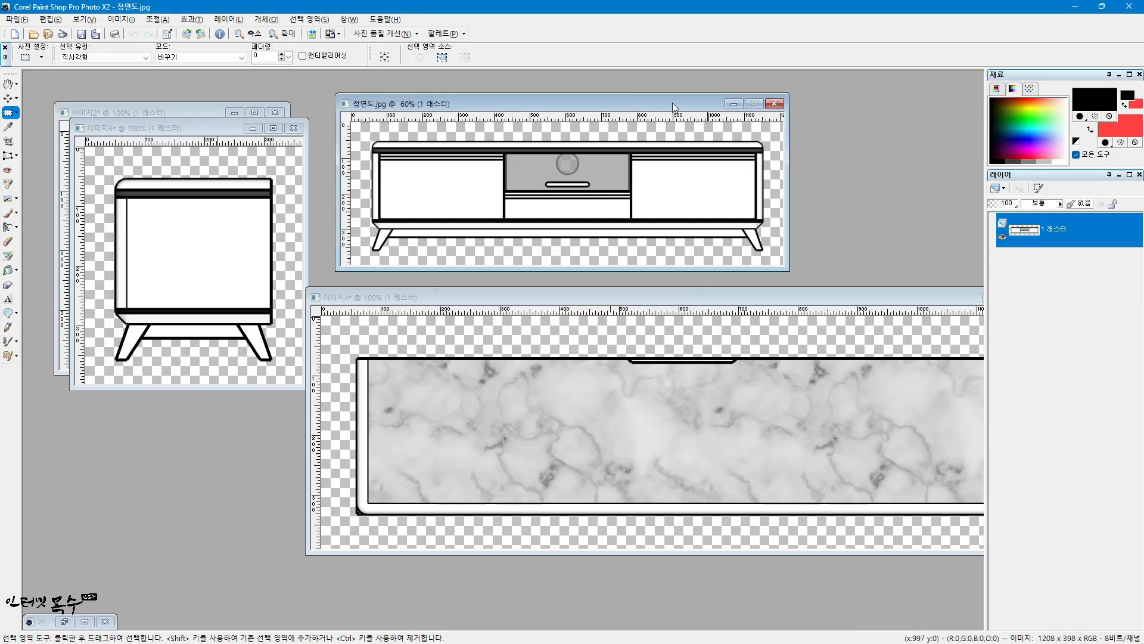
# Save the left side view as the JPEG 좌측면도.jpg, accepting the flatten warning.
pyautogui.moveTo(672, 102)
pyautogui.mouseDown()
pyautogui.moveTo(634, 131)
pyautogui.moveTo(635, 152)
pyautogui.mouseUp()
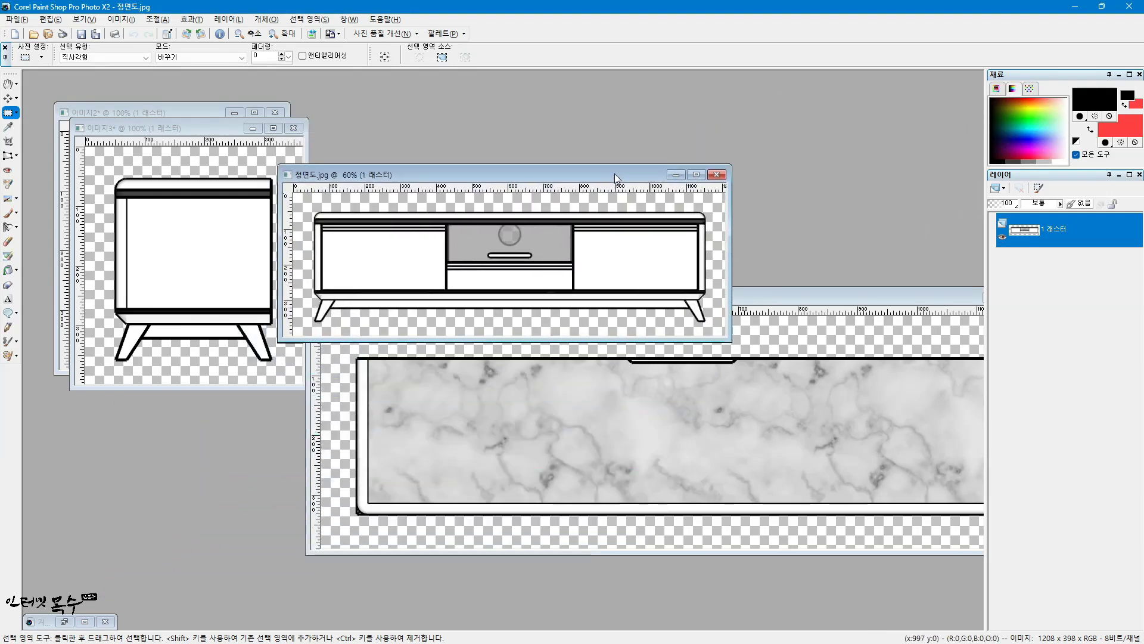
pyautogui.click(696, 154)
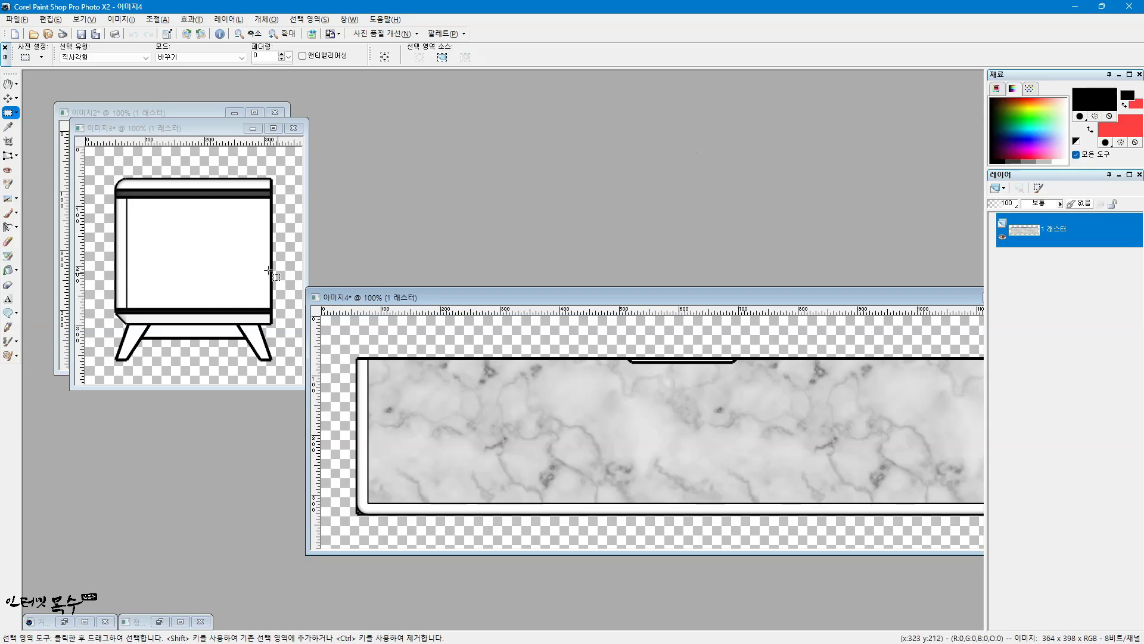
pyautogui.moveTo(155, 112); pyautogui.dragTo(575, 117)
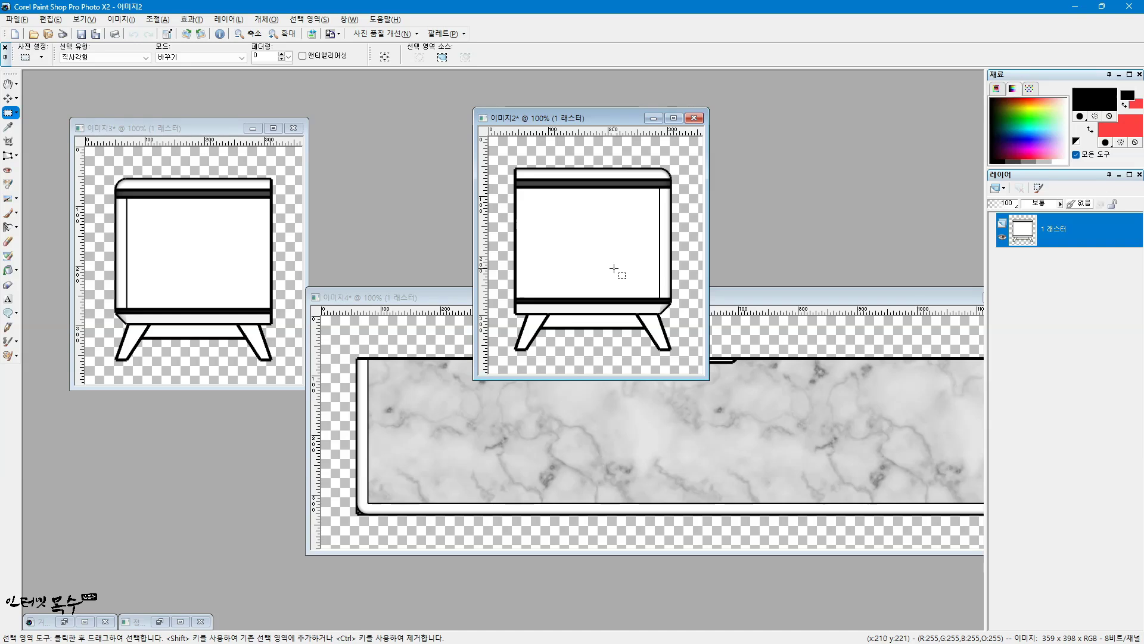
pyautogui.click(81, 34)
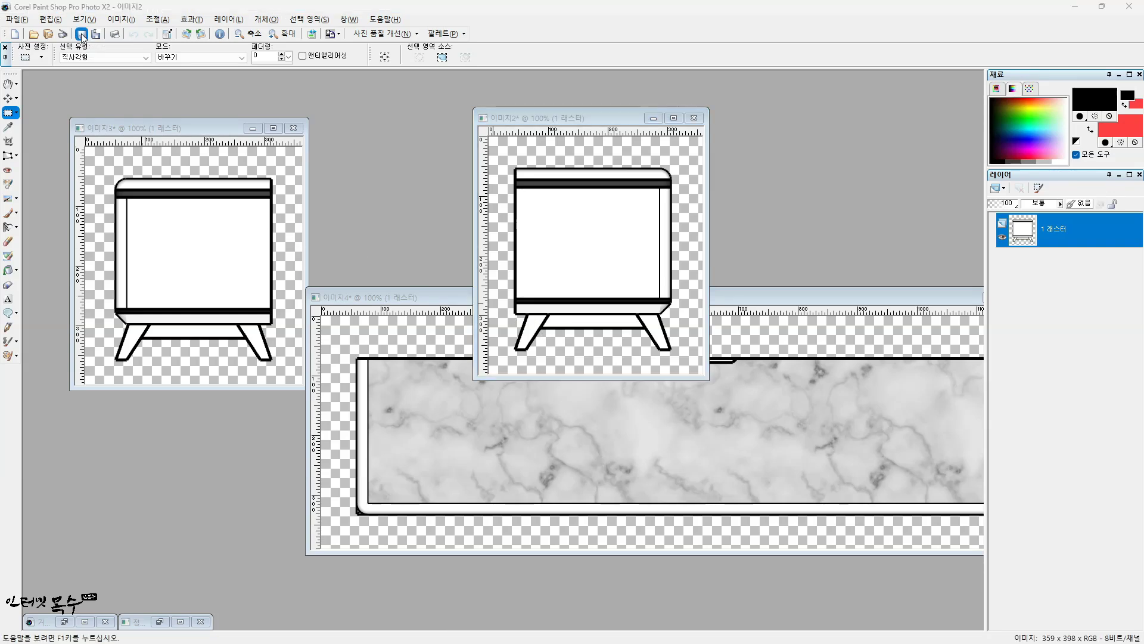
pyautogui.write('ㅈ')
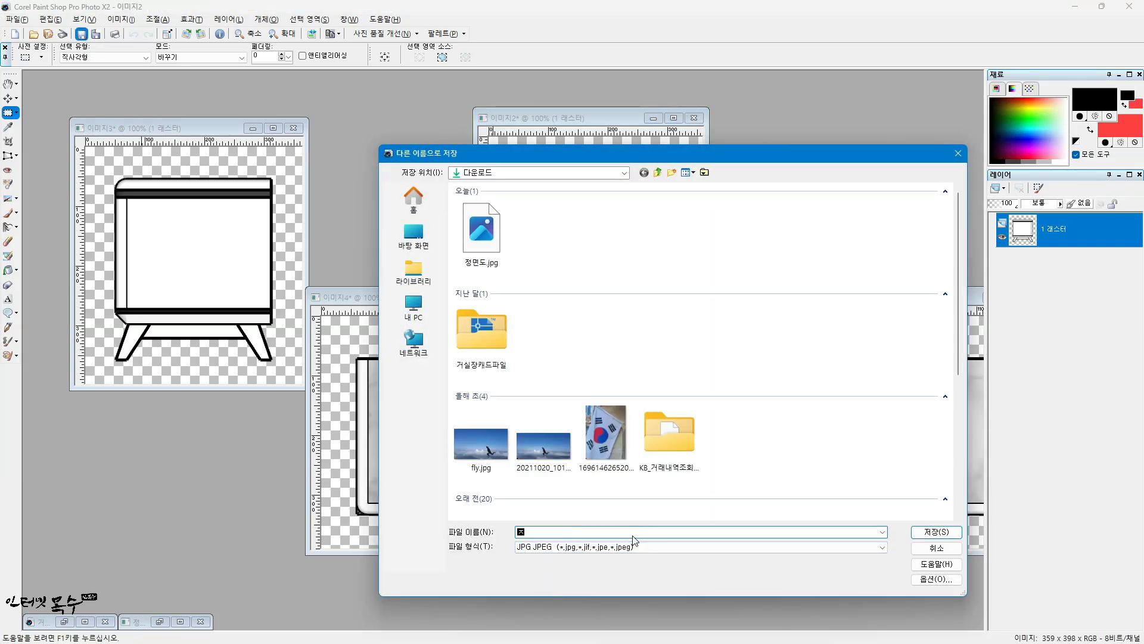
pyautogui.write('좌ㅊ')
pyautogui.click(935, 536)
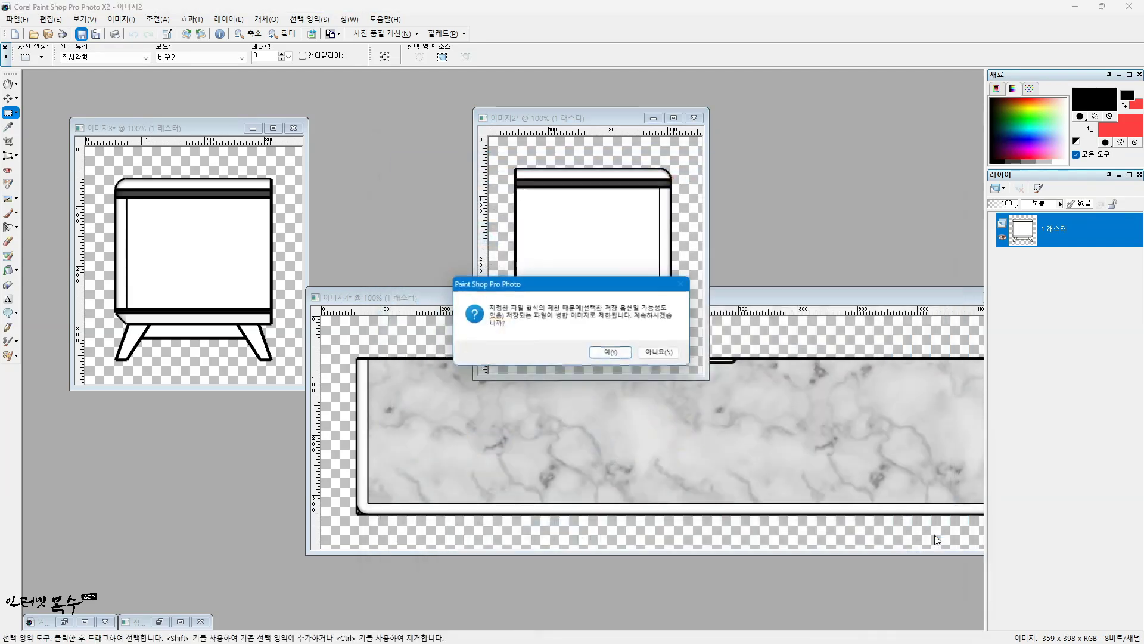
pyautogui.click(610, 353)
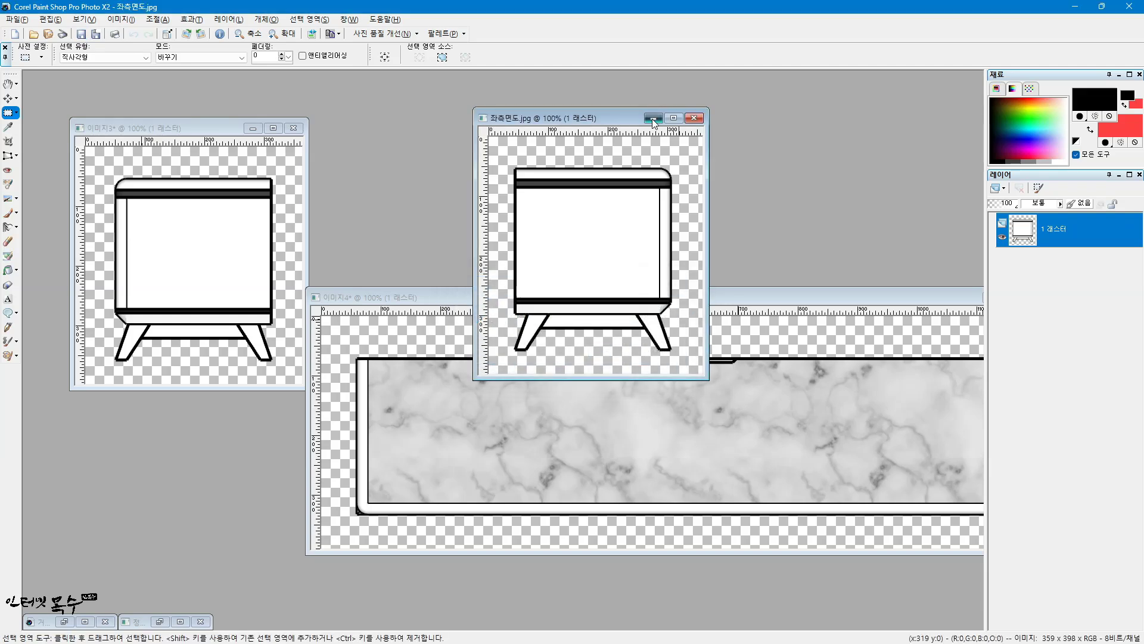
# Save the right side view as the JPEG 우측면도.jpg via F12.
pyautogui.click(653, 118)
pyautogui.click(180, 128)
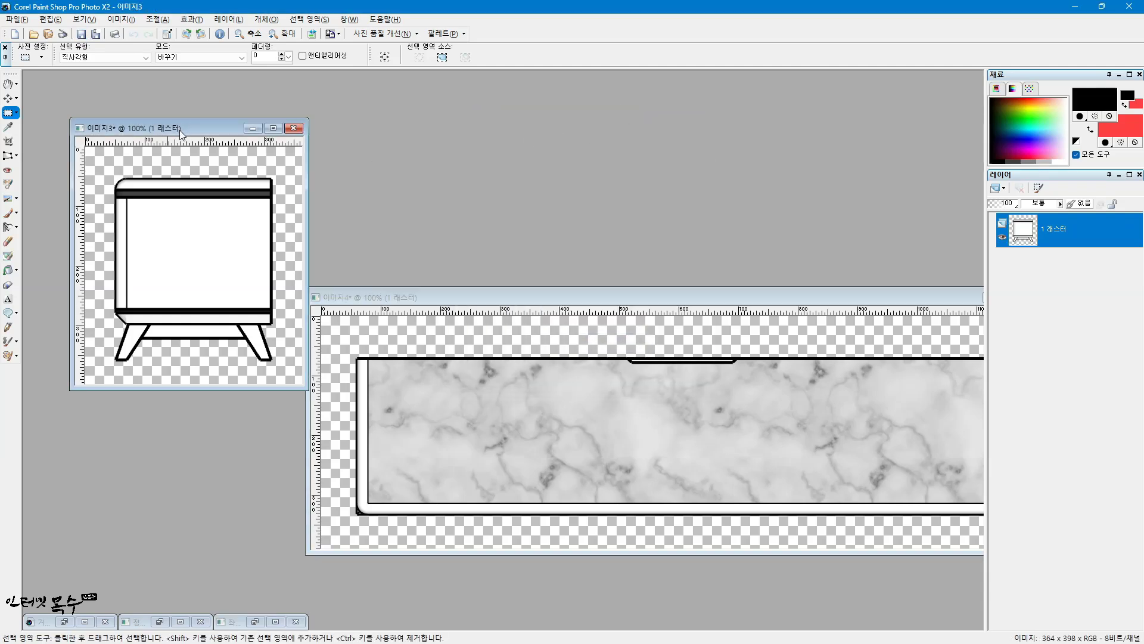
pyautogui.press('F12')
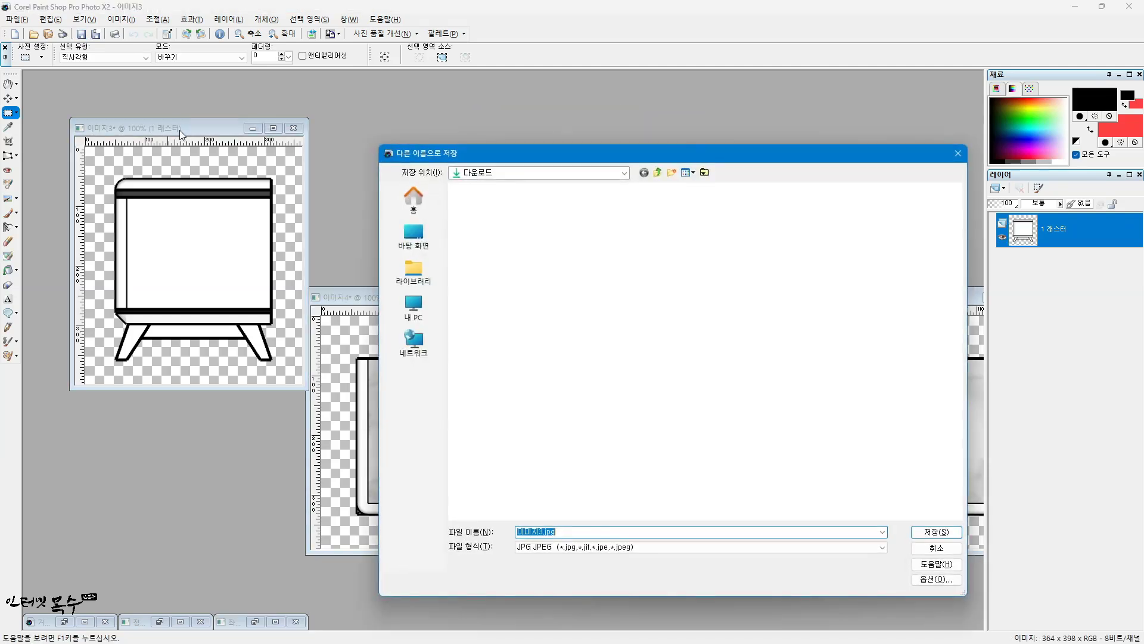
pyautogui.write('ㅍ')
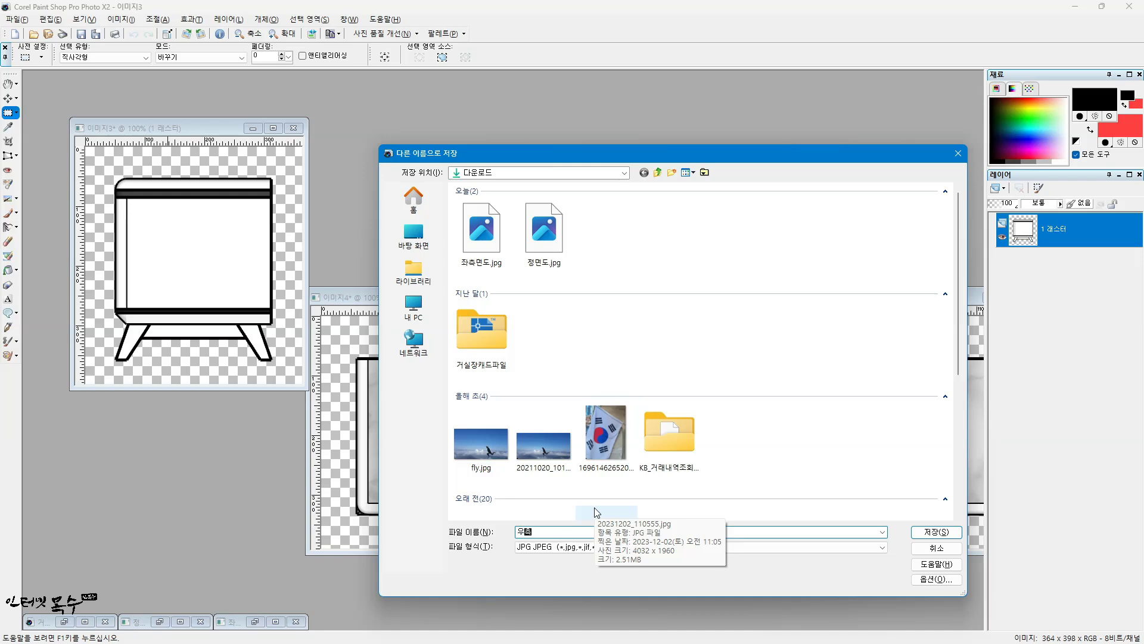
pyautogui.write('측면도')
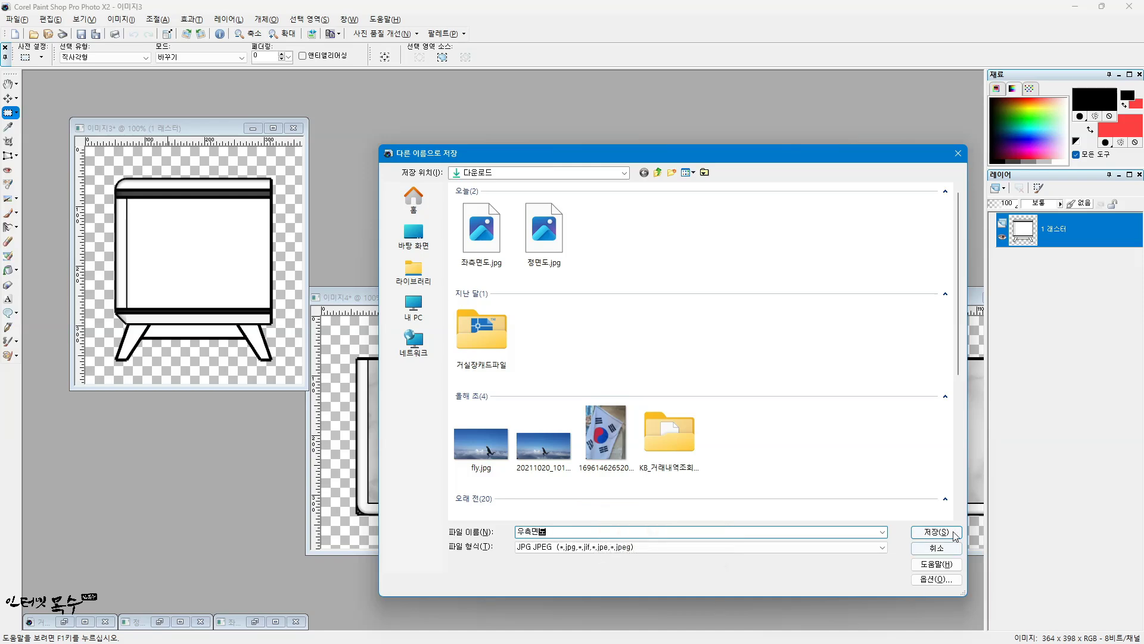
pyautogui.click(937, 533)
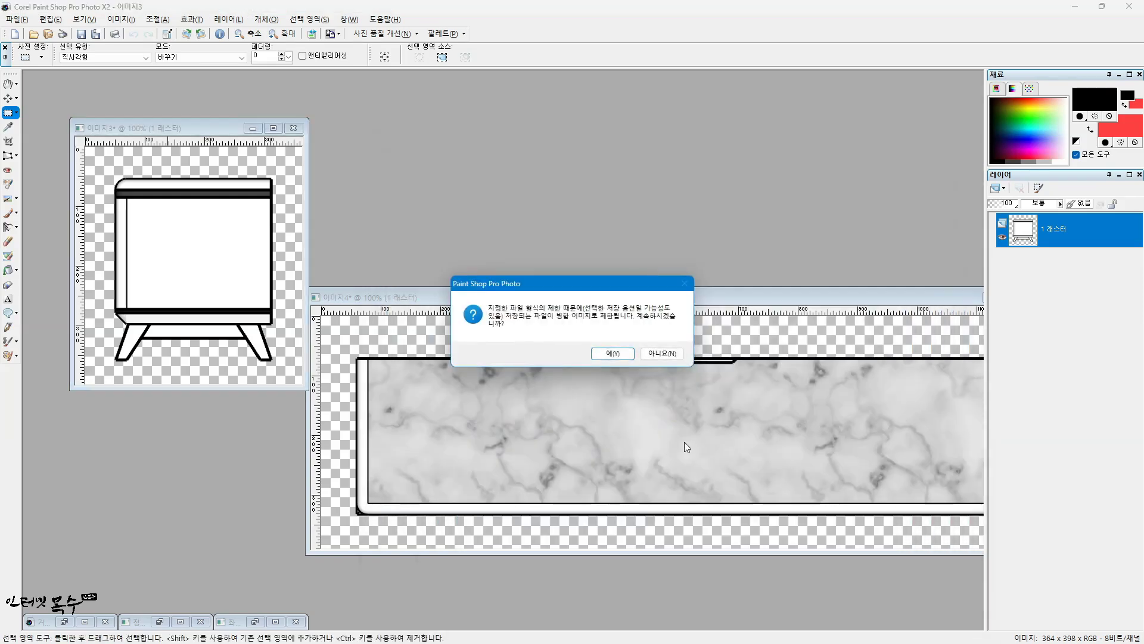
pyautogui.click(611, 354)
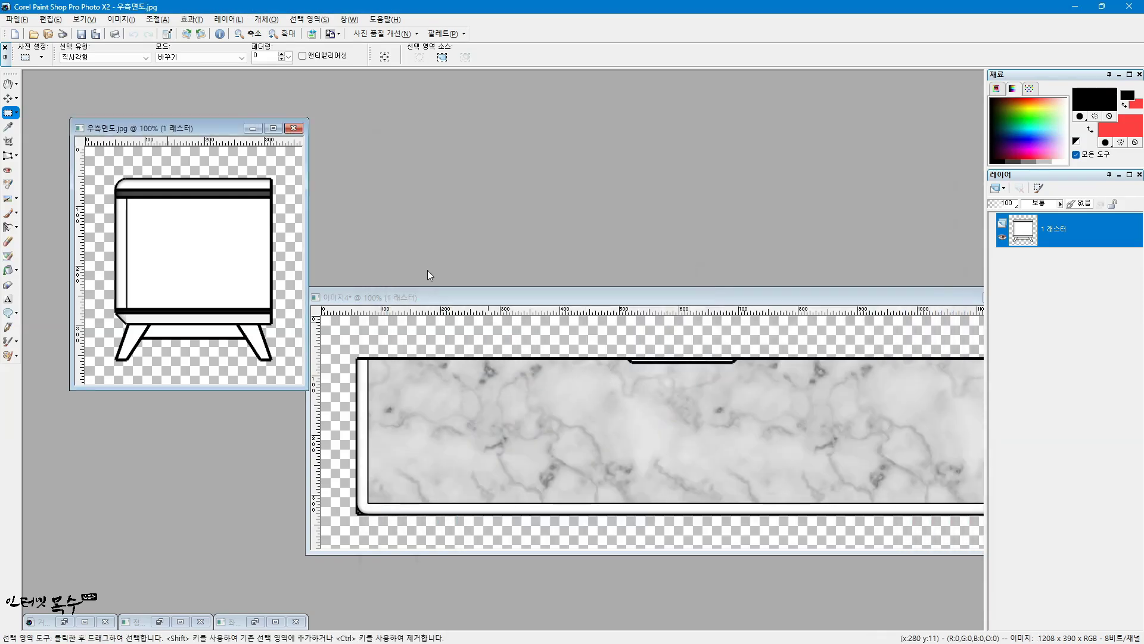
# Save the marble top view as 평면도.jpg and move its window out of the way.
pyautogui.click(252, 127)
pyautogui.moveTo(660, 292)
pyautogui.mouseDown()
pyautogui.moveTo(571, 247)
pyautogui.moveTo(485, 160)
pyautogui.mouseUp()
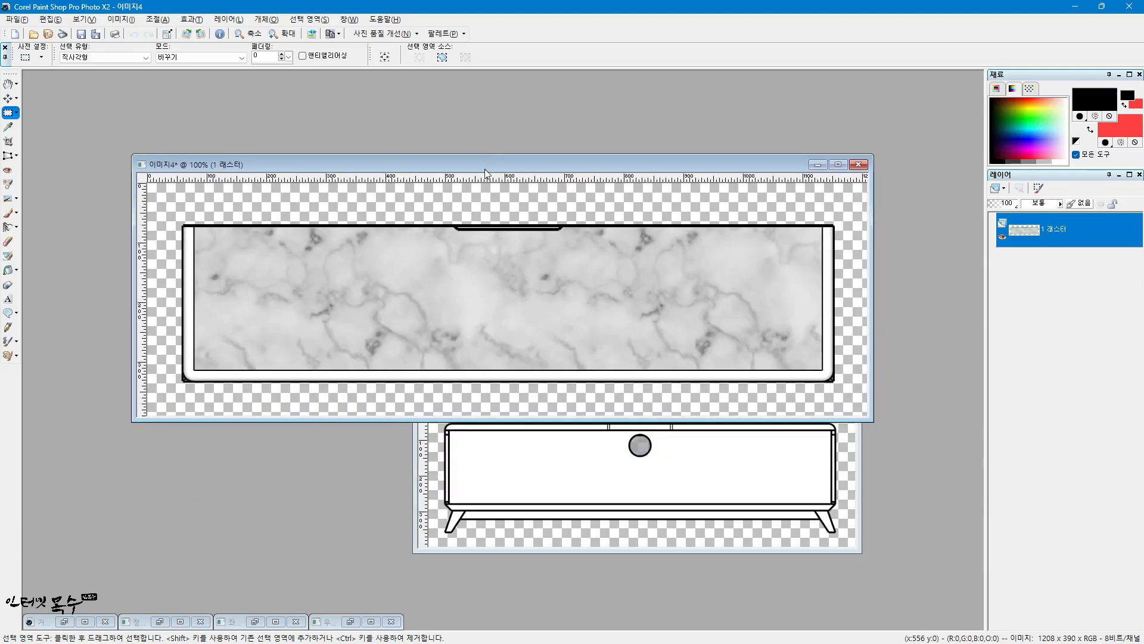
pyautogui.hotkey('ctrl', 's')
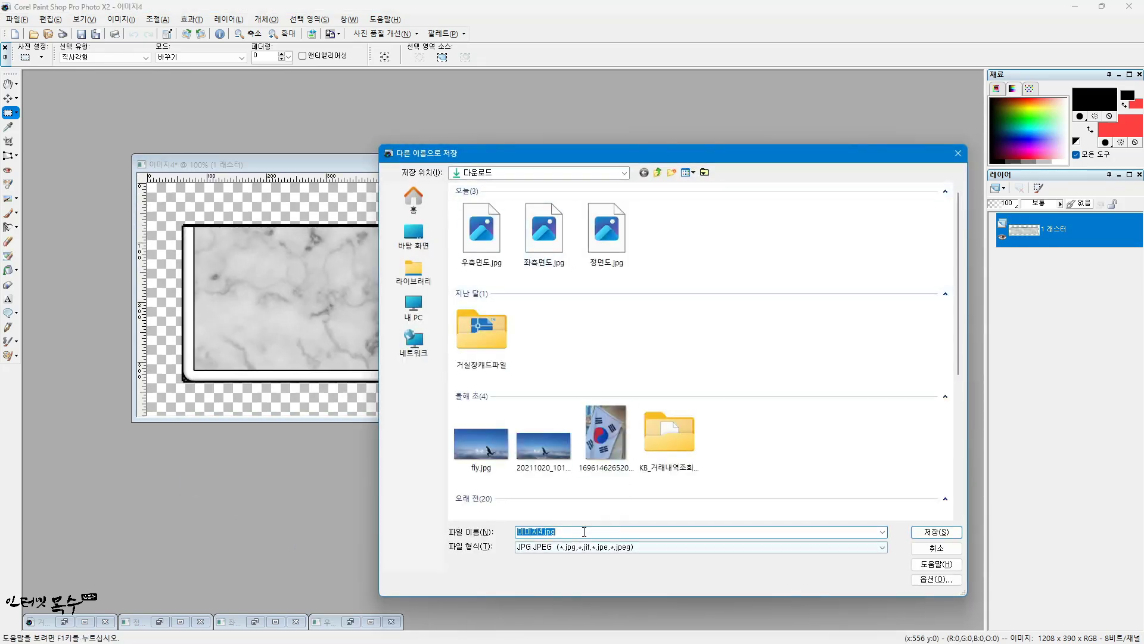
pyautogui.write('평면도')
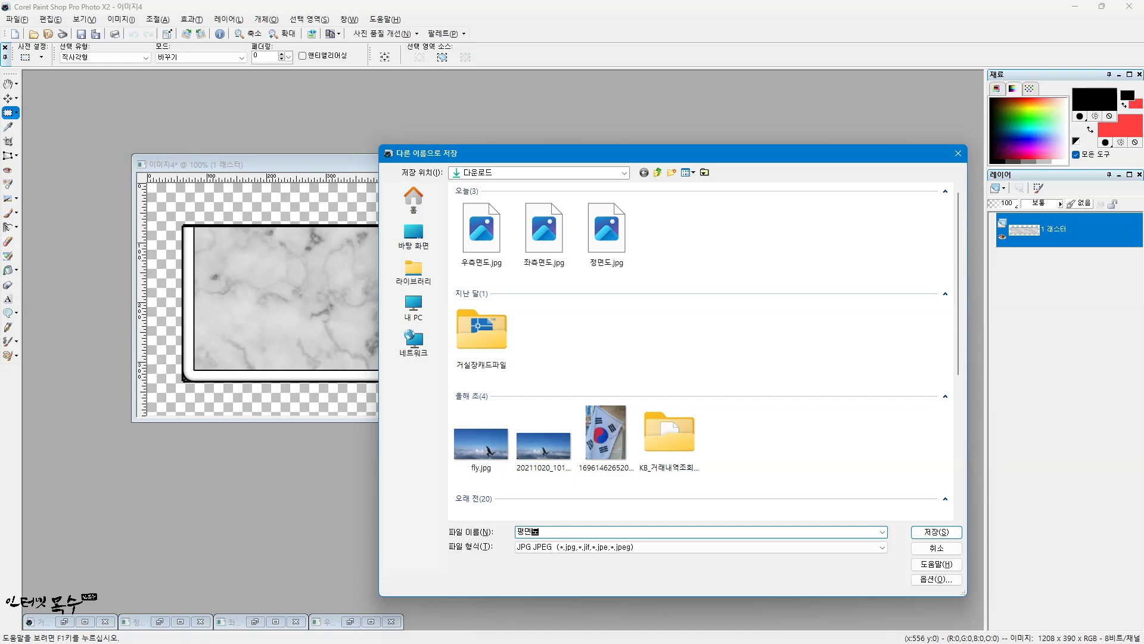
pyautogui.click(933, 531)
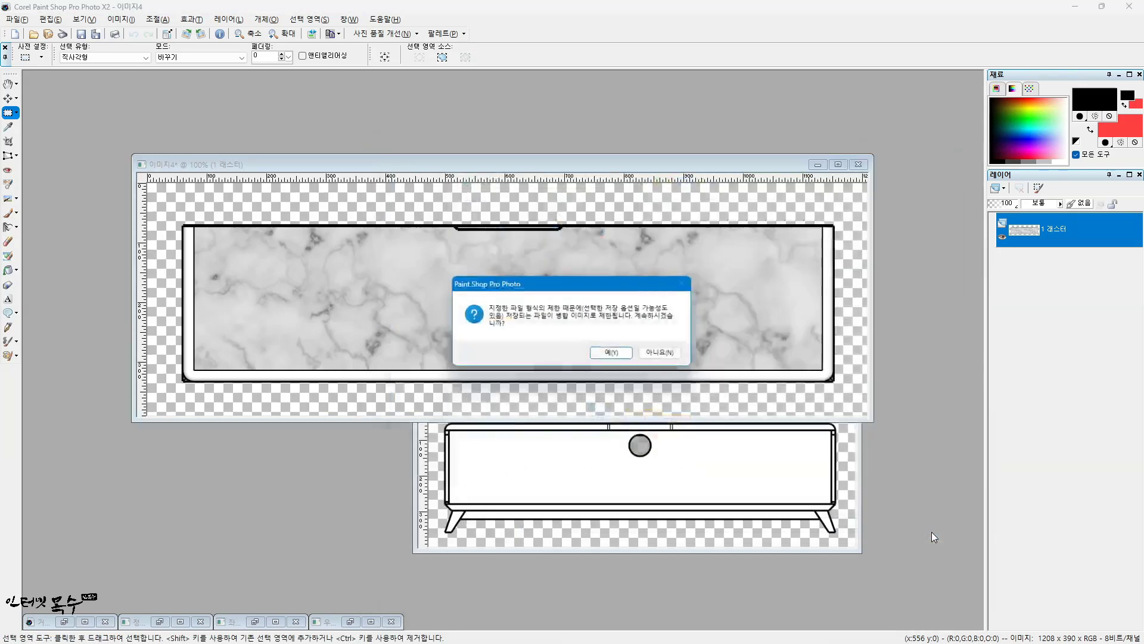
pyautogui.click(611, 355)
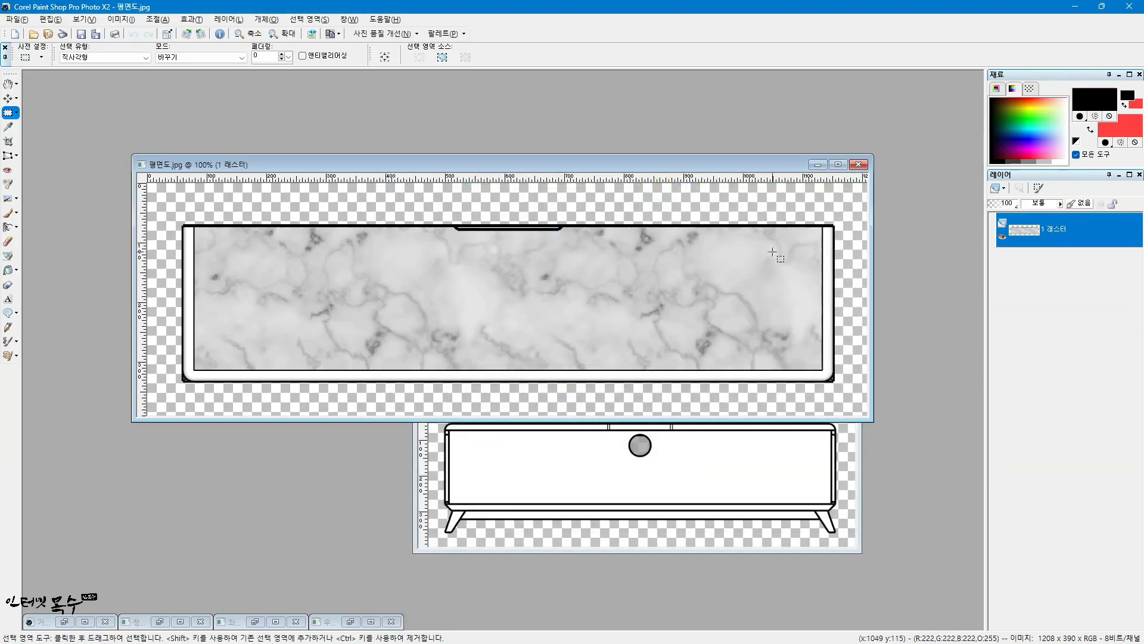
pyautogui.click(815, 164)
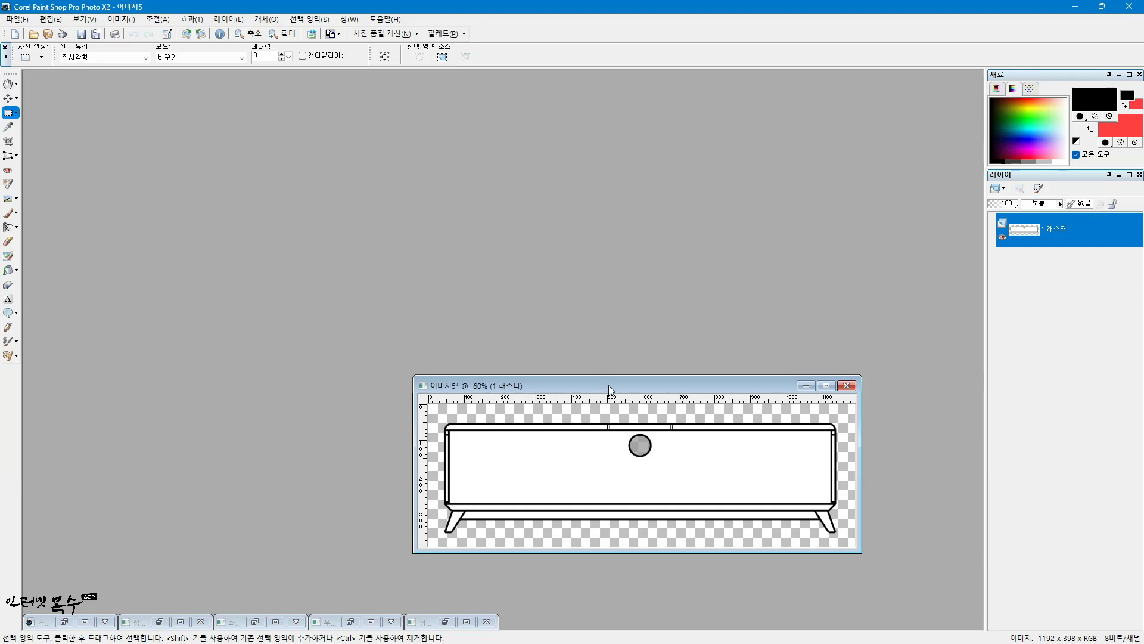
# Save the back view image as the JPEG 배면도.jpg via F12, confirming the flatten warning.
pyautogui.moveTo(609, 385); pyautogui.dragTo(460, 159)
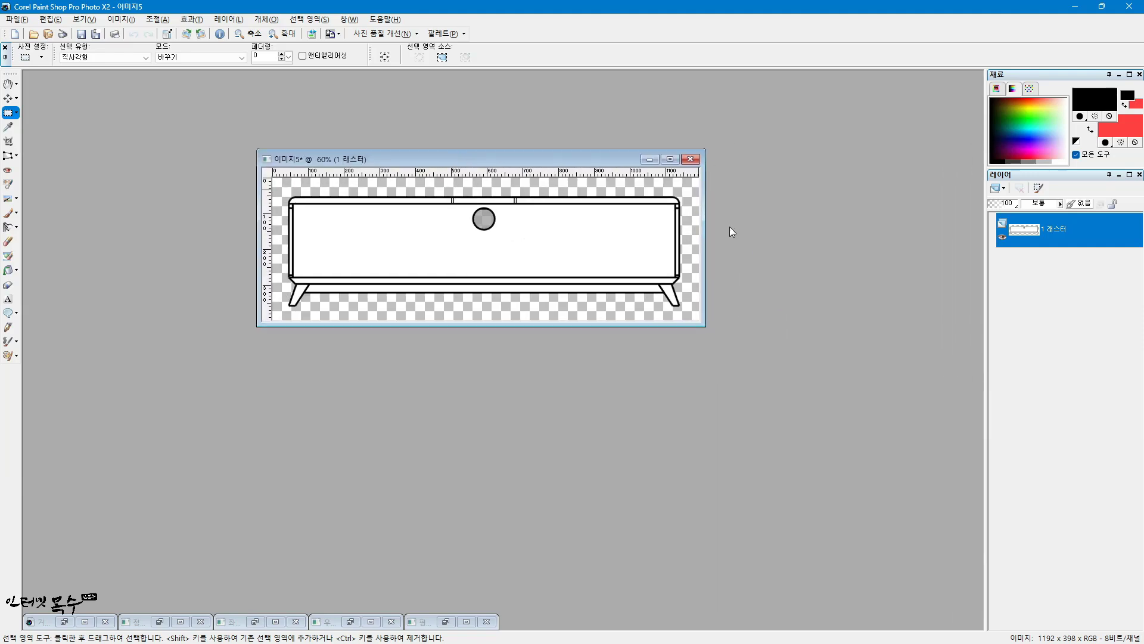
pyautogui.press('F12')
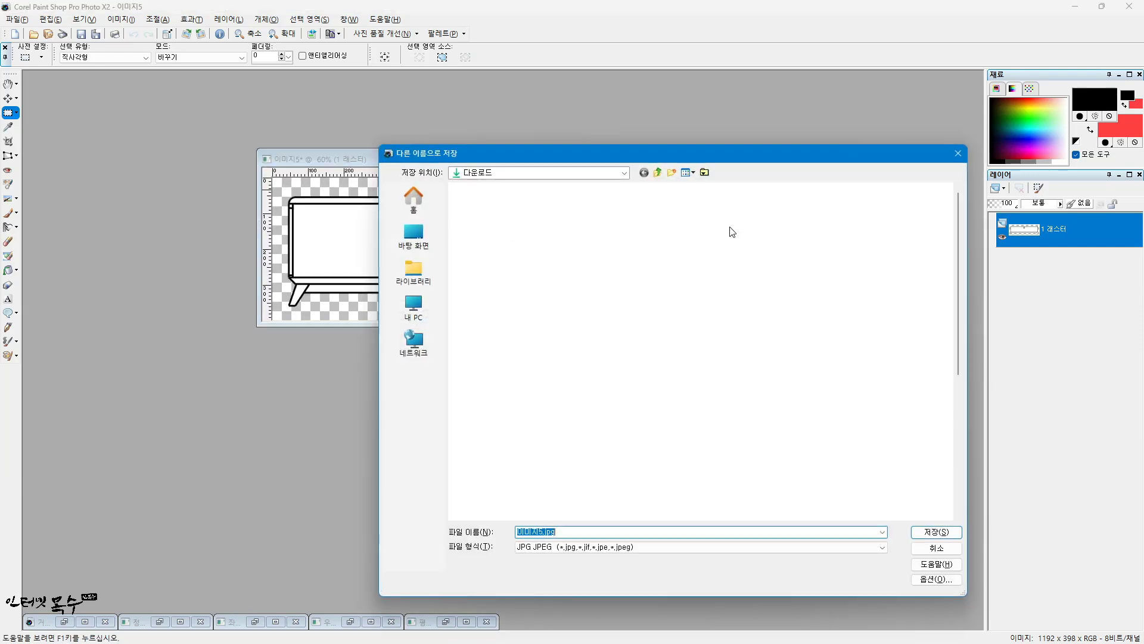
pyautogui.write('ㄴ')
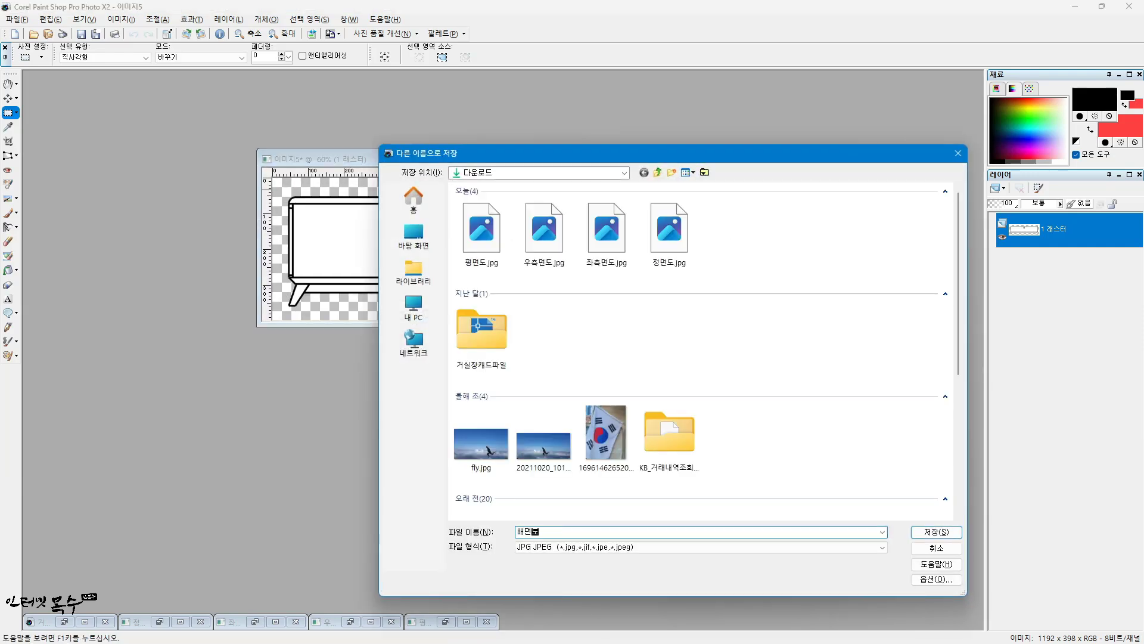
pyautogui.click(936, 531)
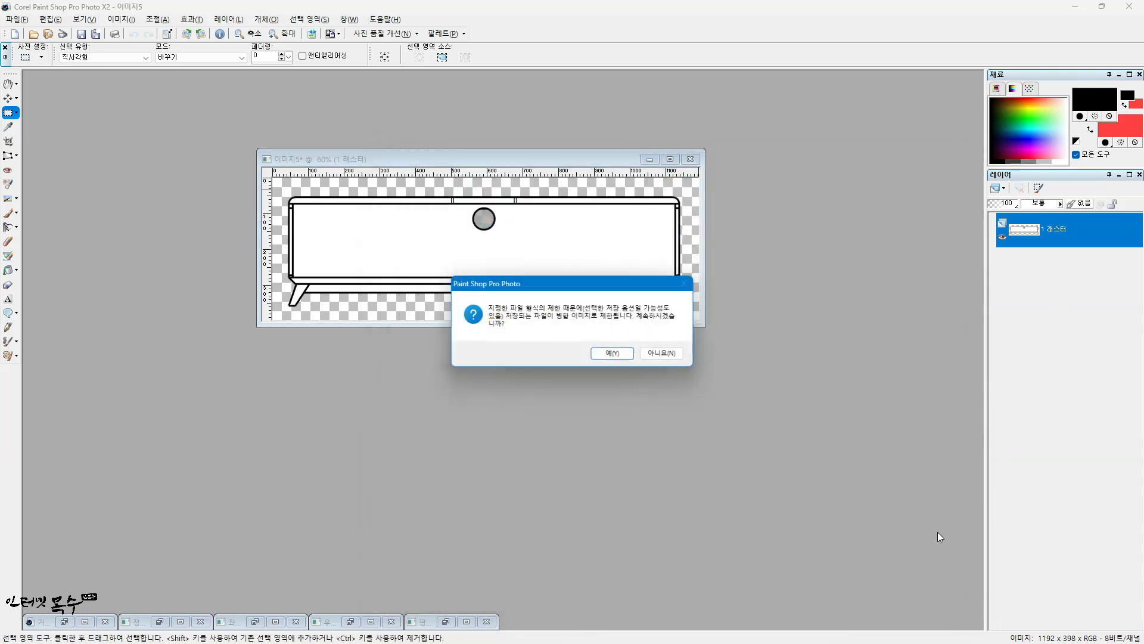
pyautogui.click(609, 354)
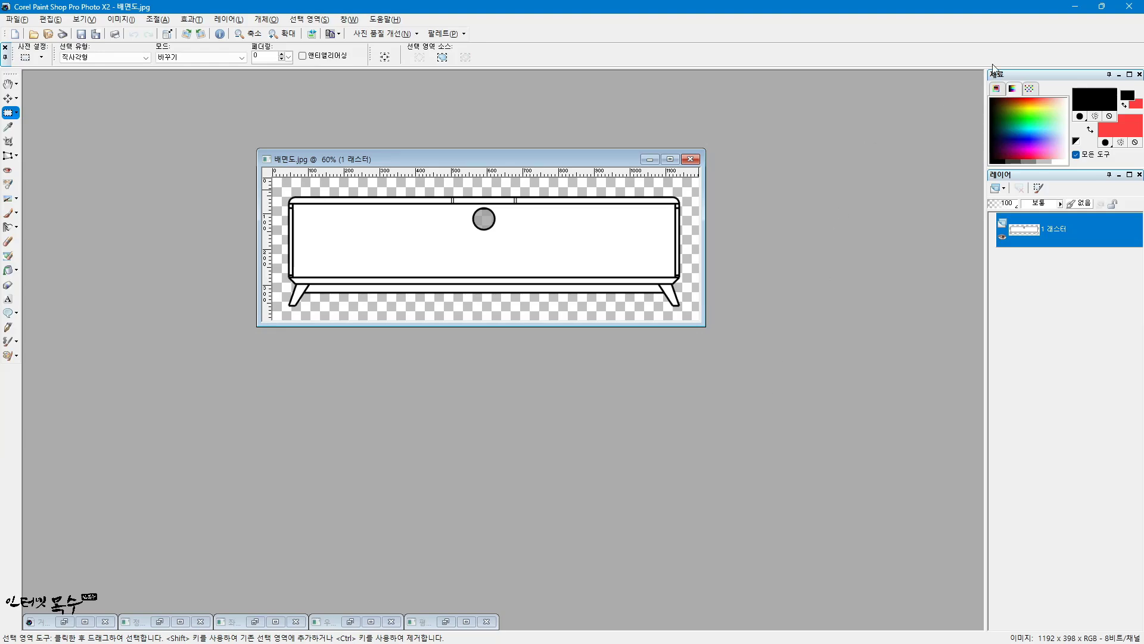
pyautogui.click(1075, 6)
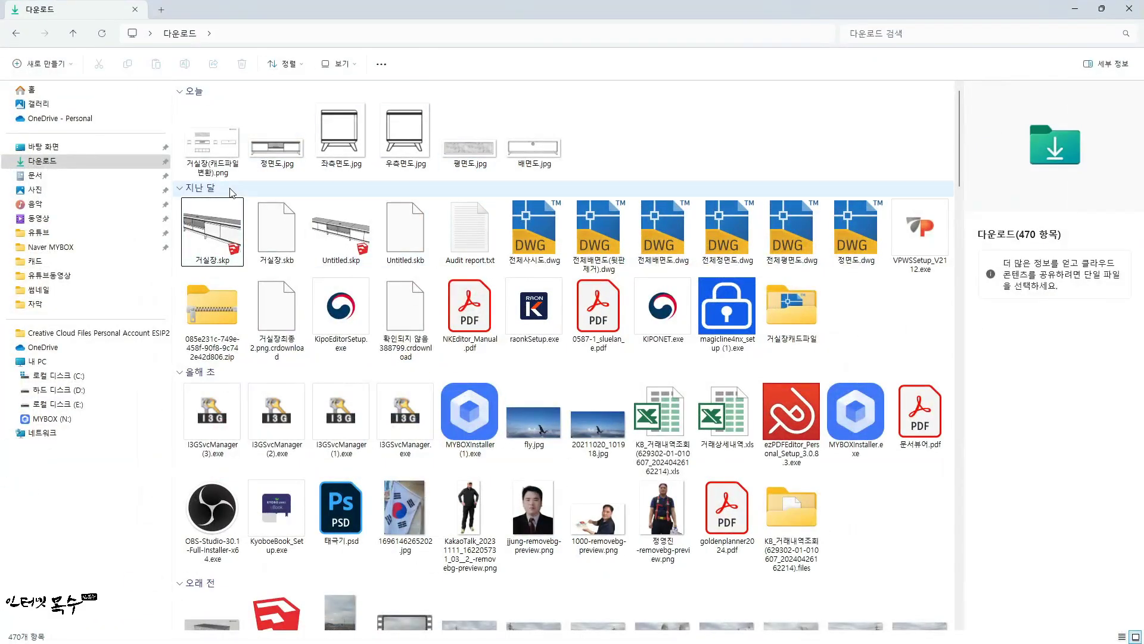
# Preview the CAD overview image, 정면도.jpg and 좌측면도.jpg in the photo viewer.
pyautogui.doubleClick(212, 143)
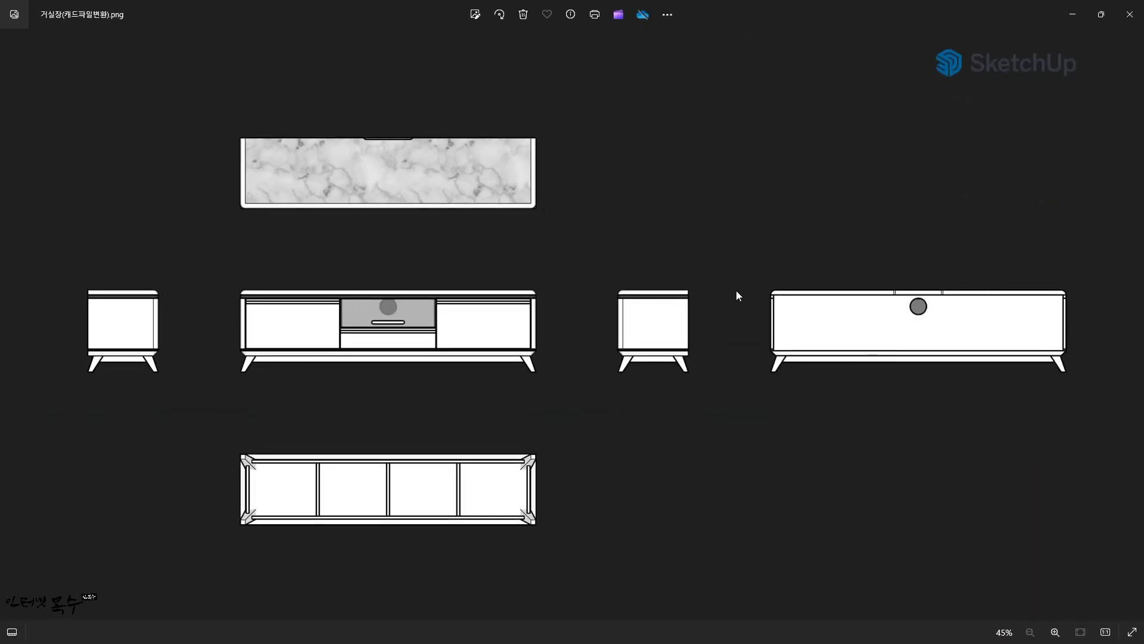
pyautogui.click(1073, 14)
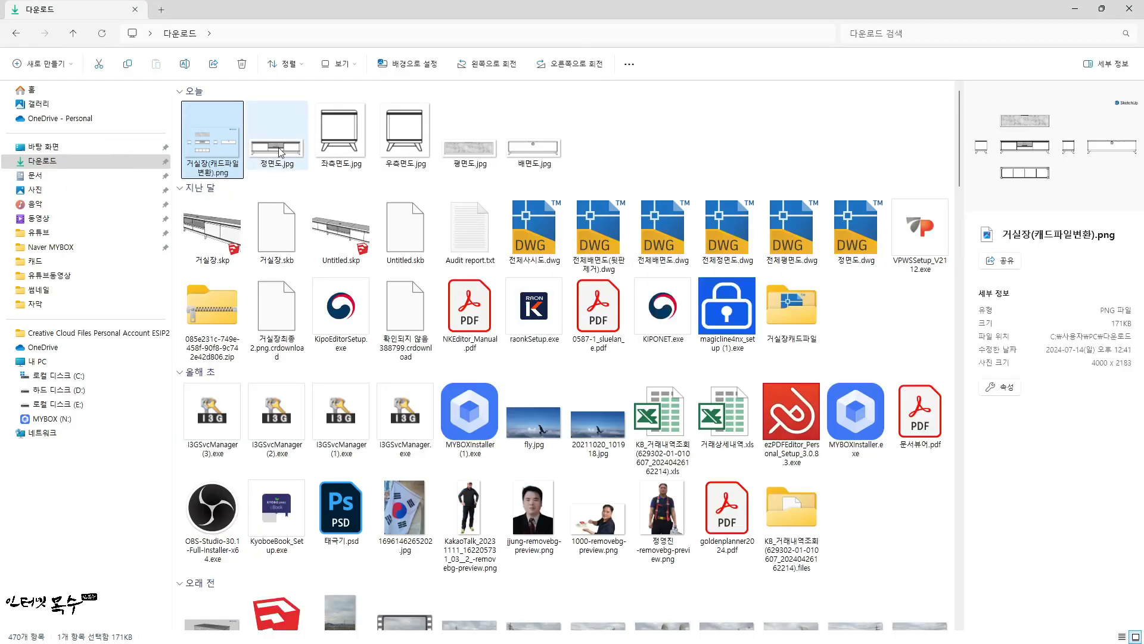
pyautogui.press('Right')
pyautogui.press('Return')
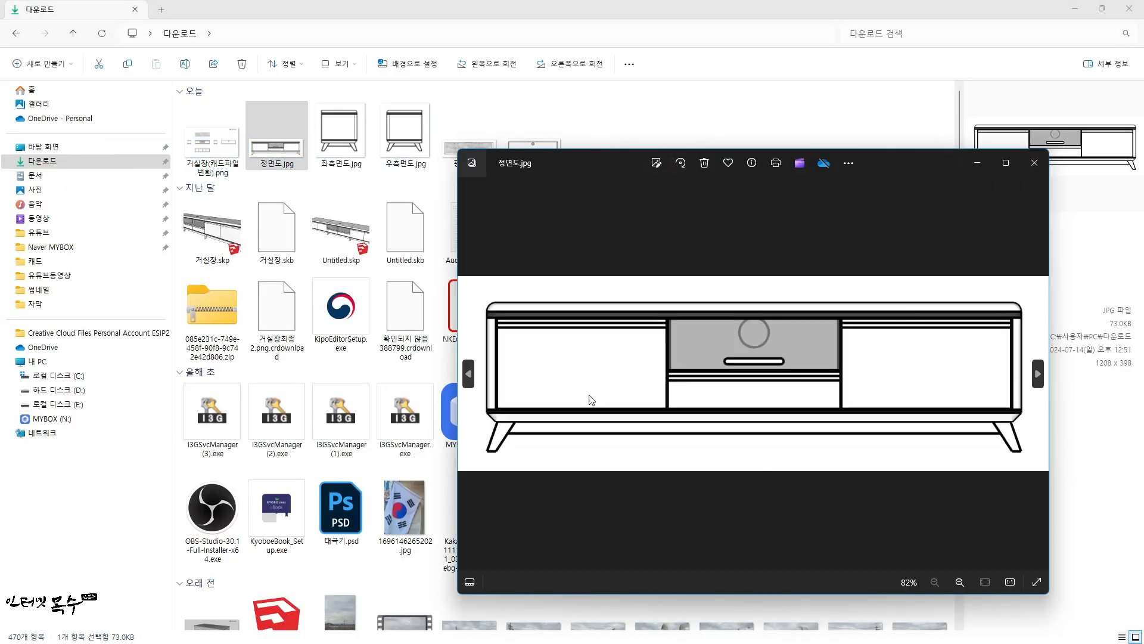
pyautogui.click(978, 166)
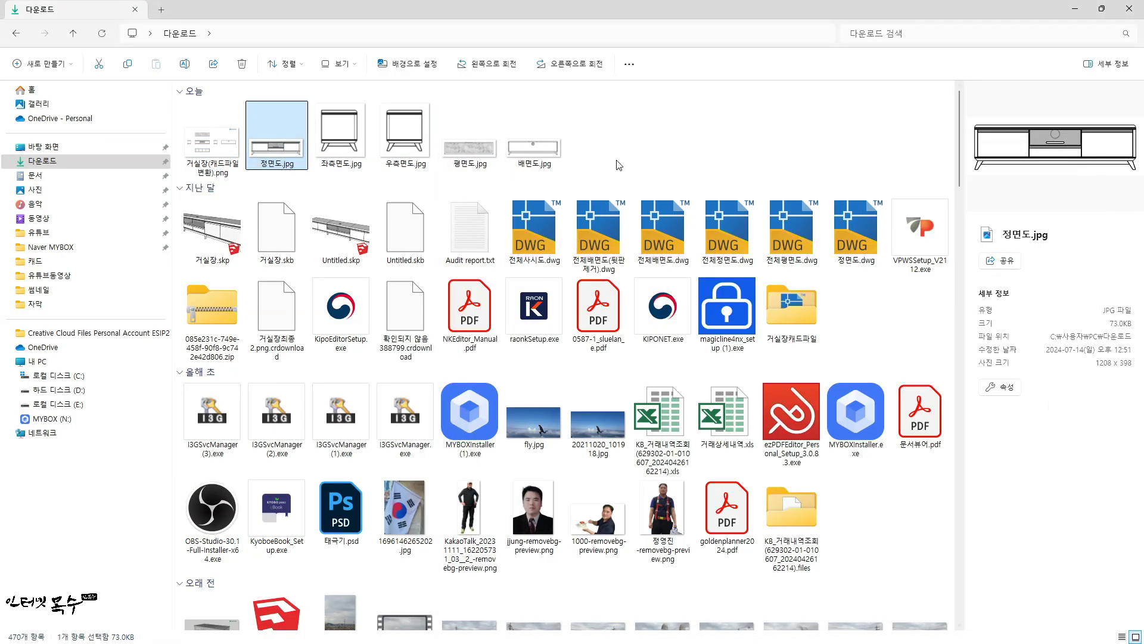
pyautogui.doubleClick(329, 130)
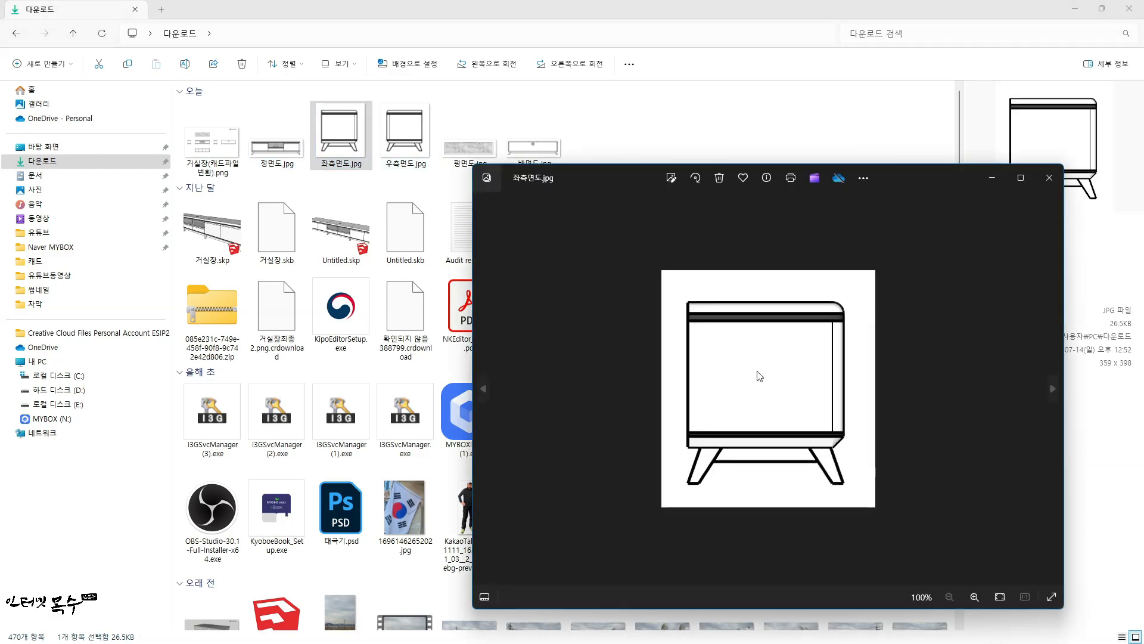
pyautogui.click(992, 179)
# Preview 우측면도.jpg, 평면도.jpg and 배면도.jpg, then select 도면 1 in 통합뷰어.
pyautogui.doubleClick(413, 135)
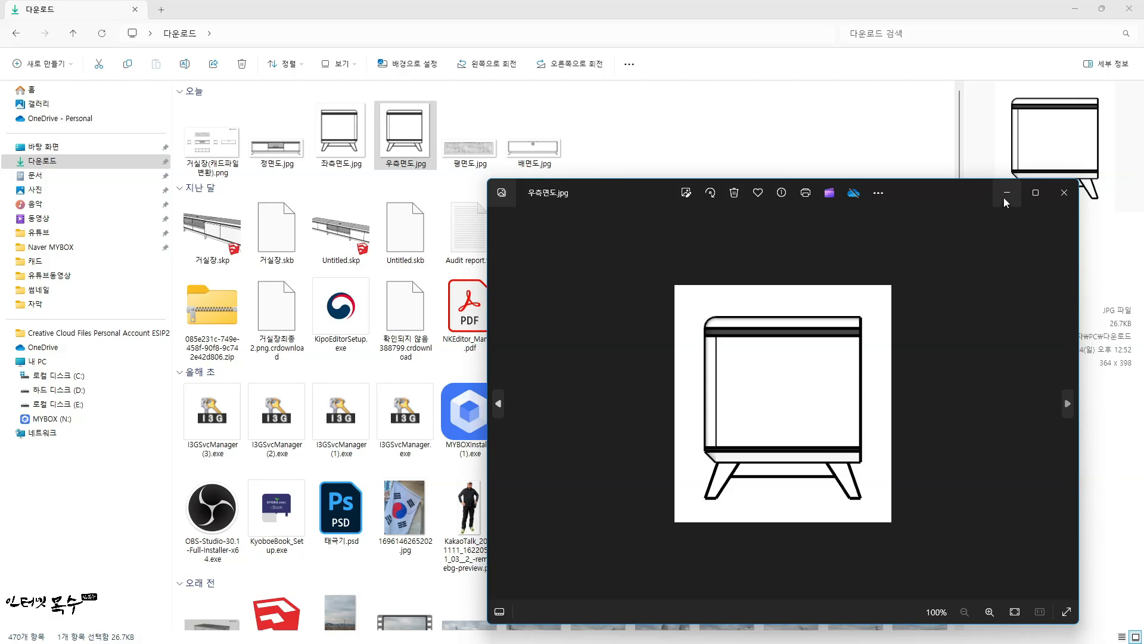
pyautogui.click(1005, 196)
pyautogui.doubleClick(461, 148)
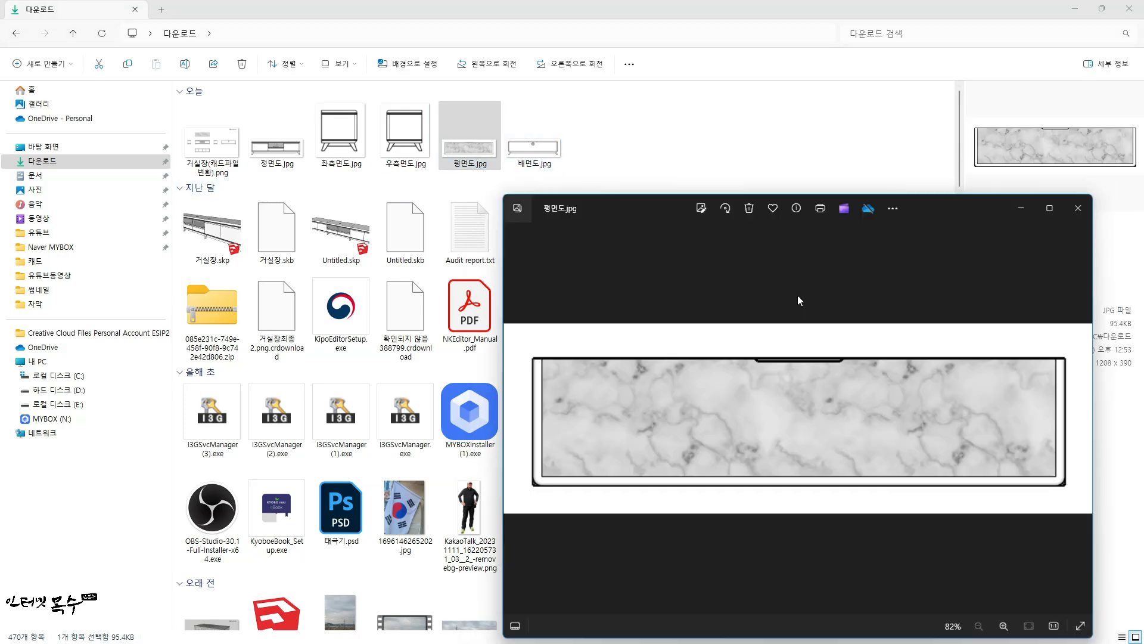
pyautogui.click(1022, 208)
pyautogui.doubleClick(535, 148)
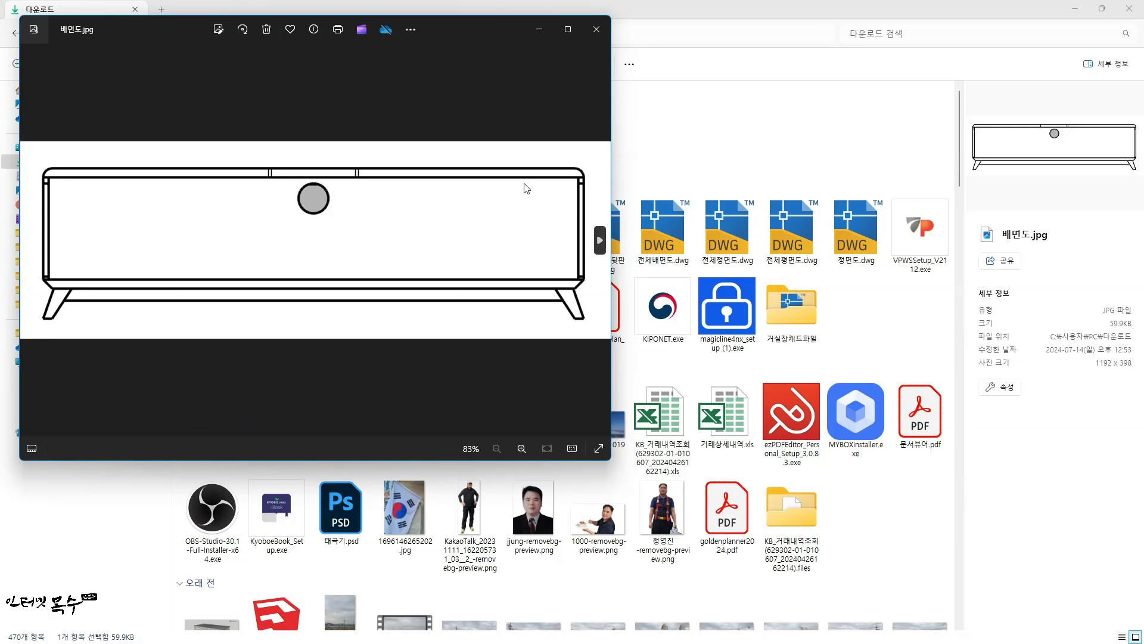
pyautogui.click(539, 31)
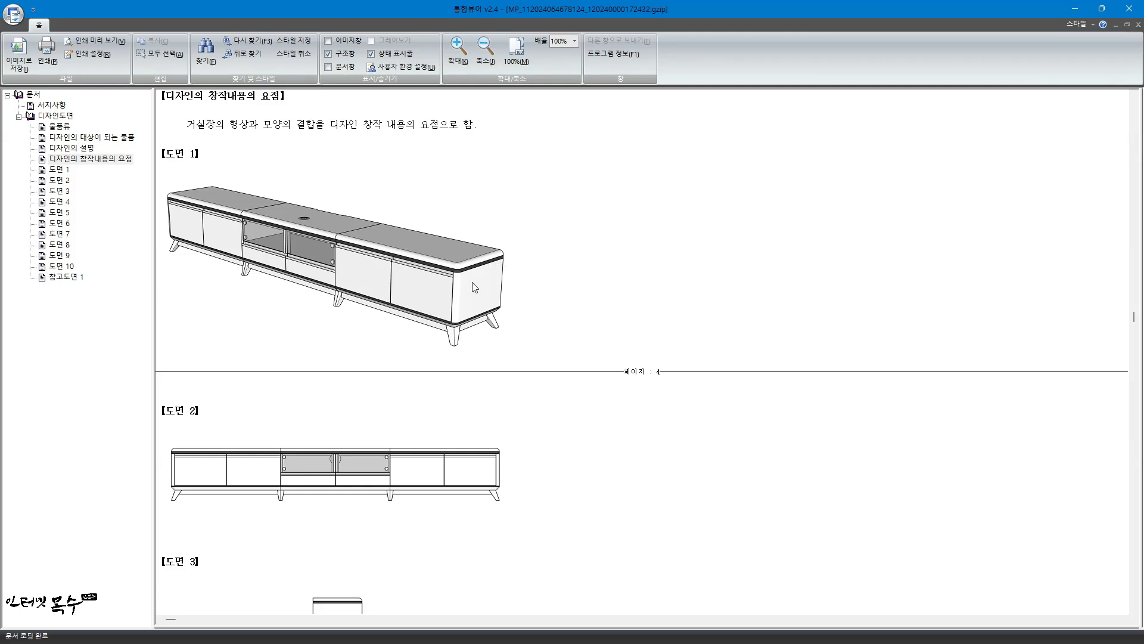
pyautogui.click(377, 260)
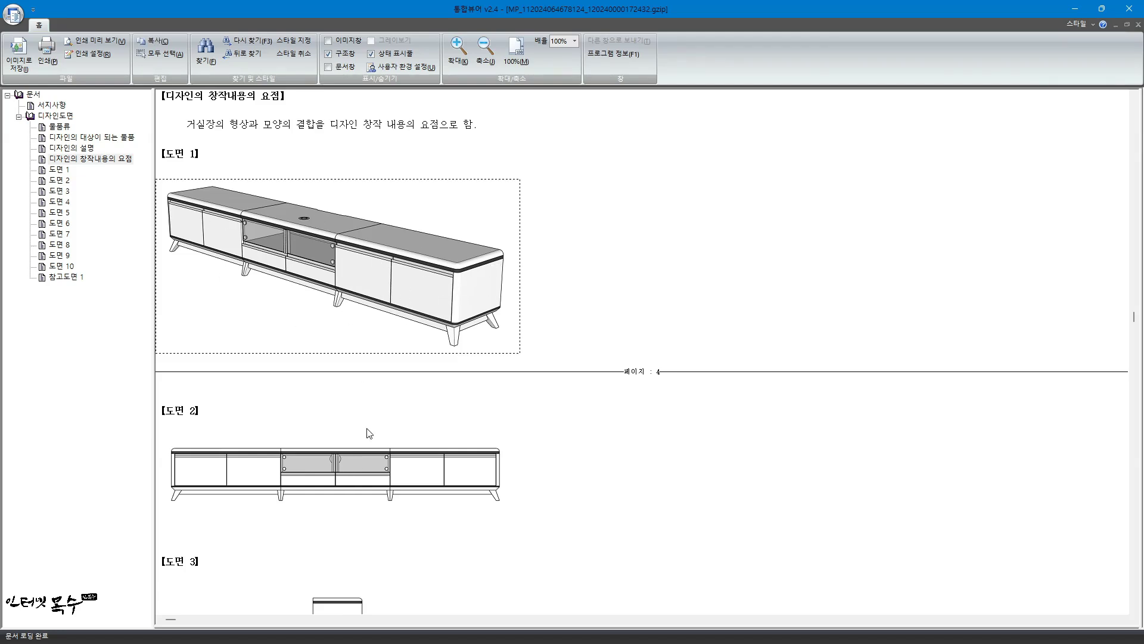
# Create a new domestic design application document in the maximized editor.
pyautogui.click(764, 213)
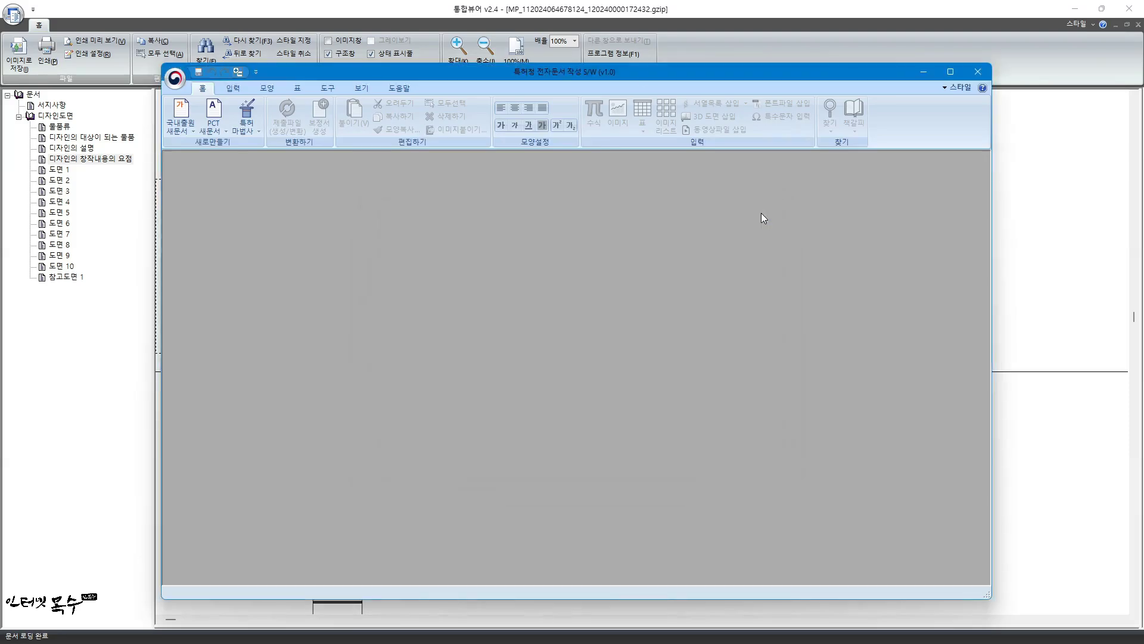
pyautogui.doubleClick(643, 74)
pyautogui.click(18, 59)
pyautogui.click(320, 106)
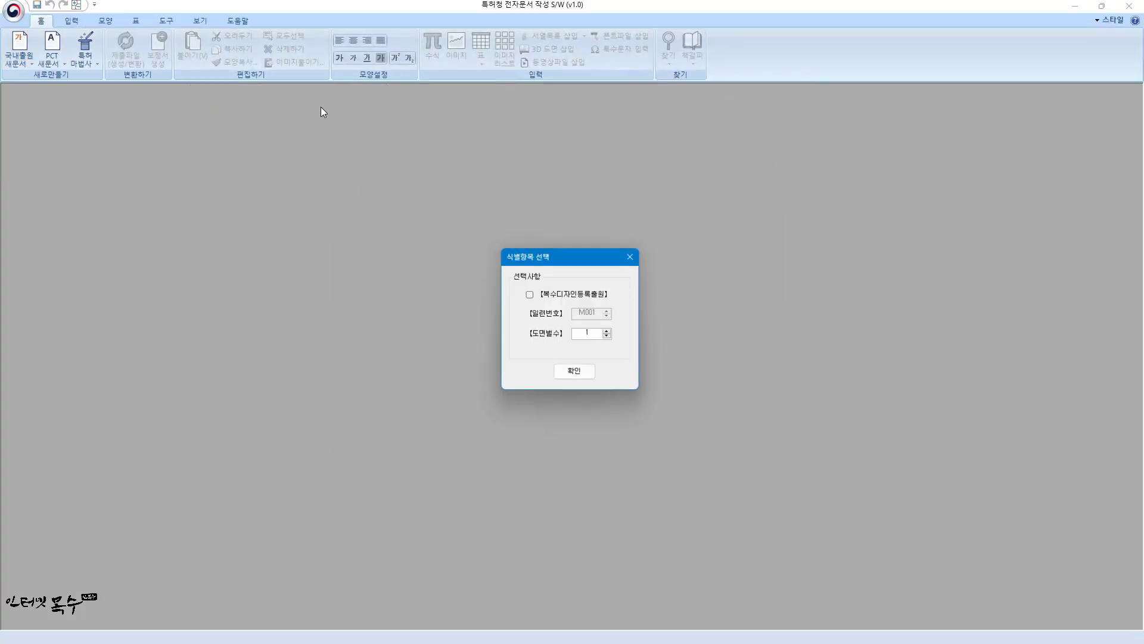
pyautogui.click(576, 376)
pyautogui.click(723, 427)
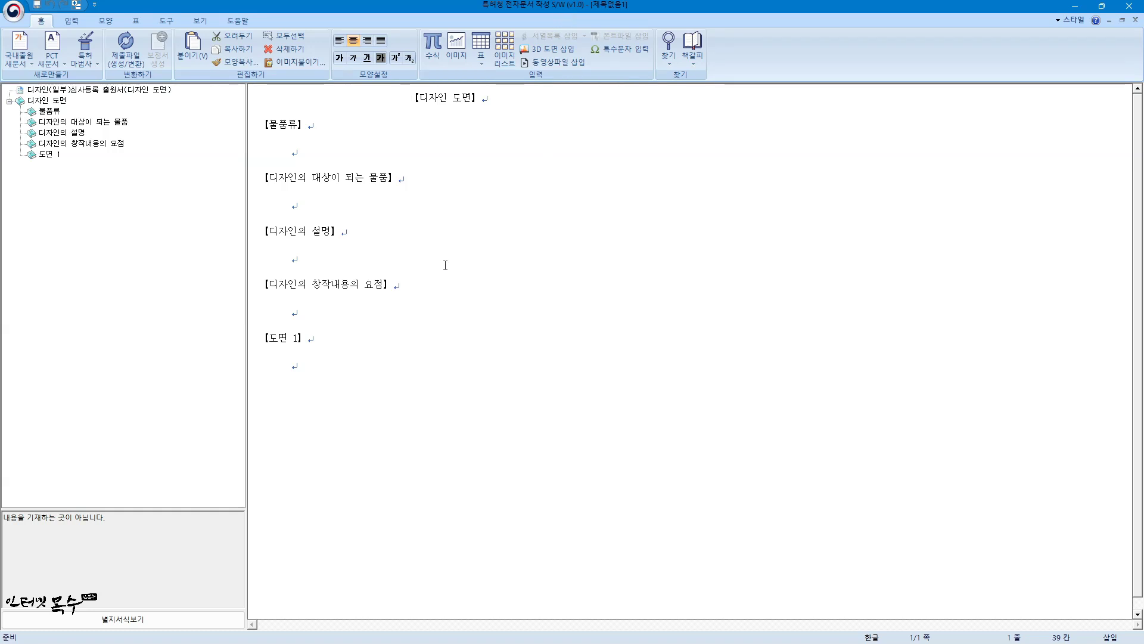
pyautogui.scroll(-1, 445, 265)
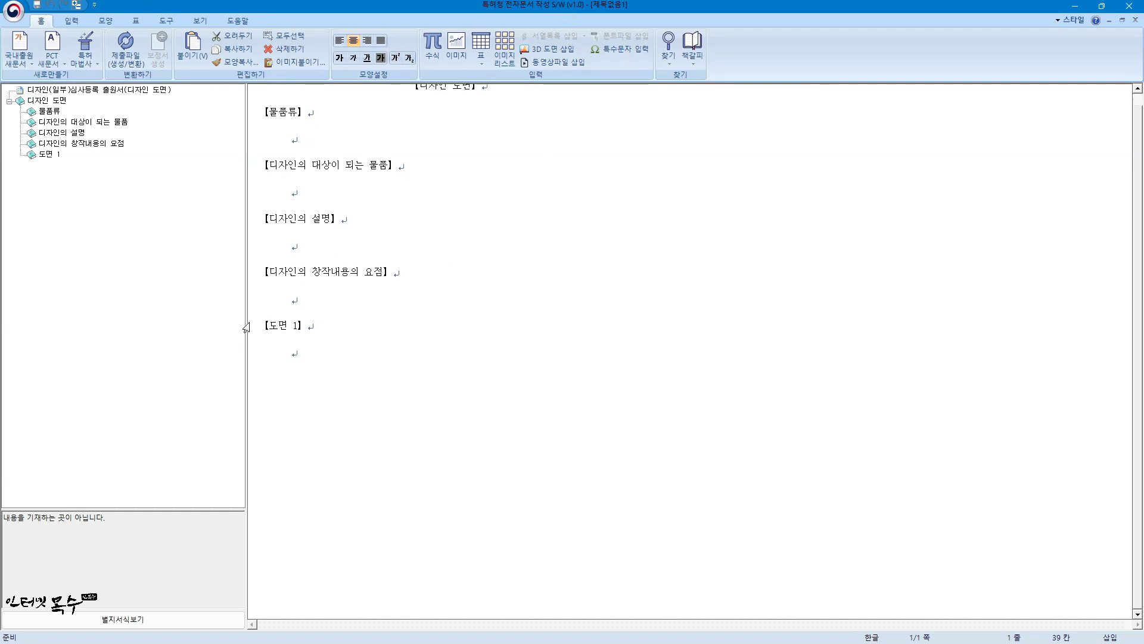
# Insert 정면도.jpg from Downloads as the image under 【도면 1】.
pyautogui.click(299, 354)
pyautogui.click(69, 21)
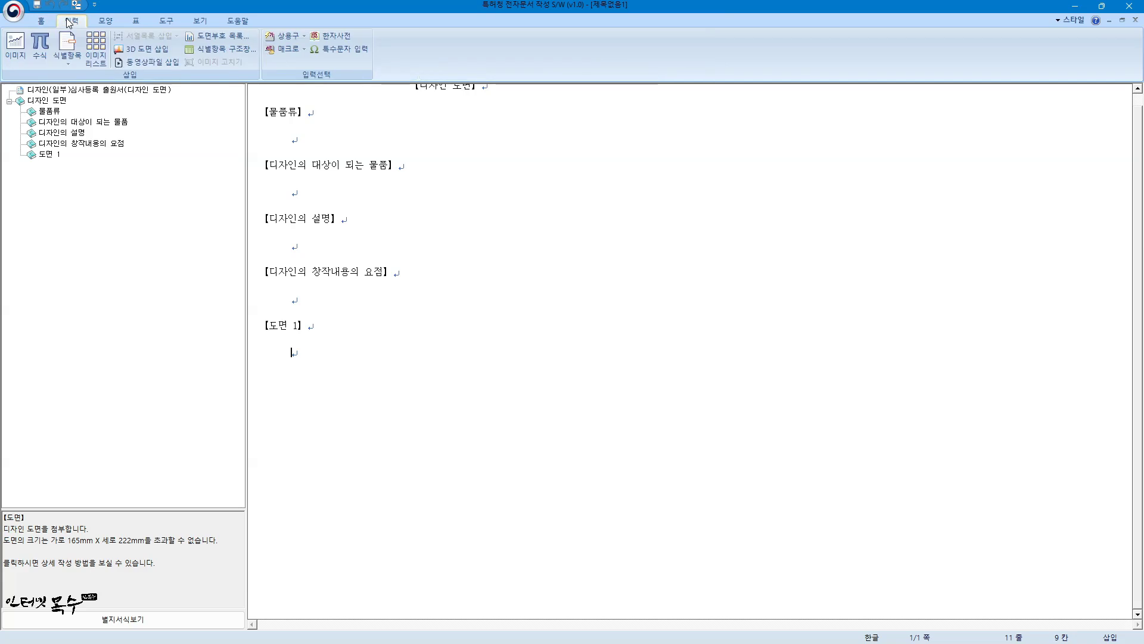
pyautogui.click(15, 45)
pyautogui.click(48, 151)
pyautogui.click(158, 173)
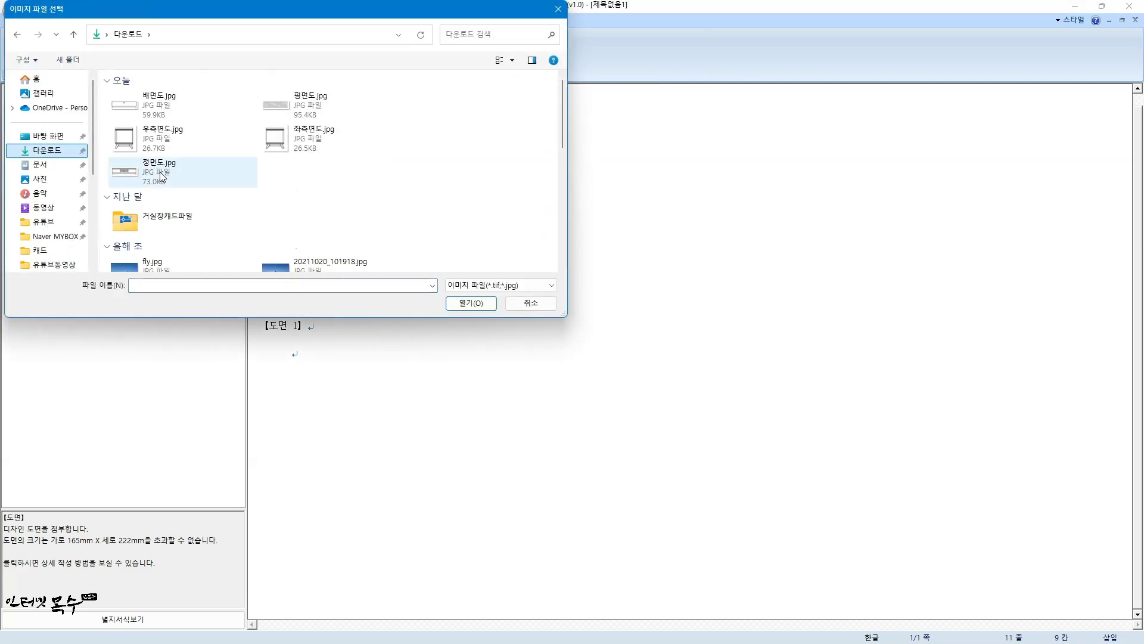
pyautogui.doubleClick(158, 174)
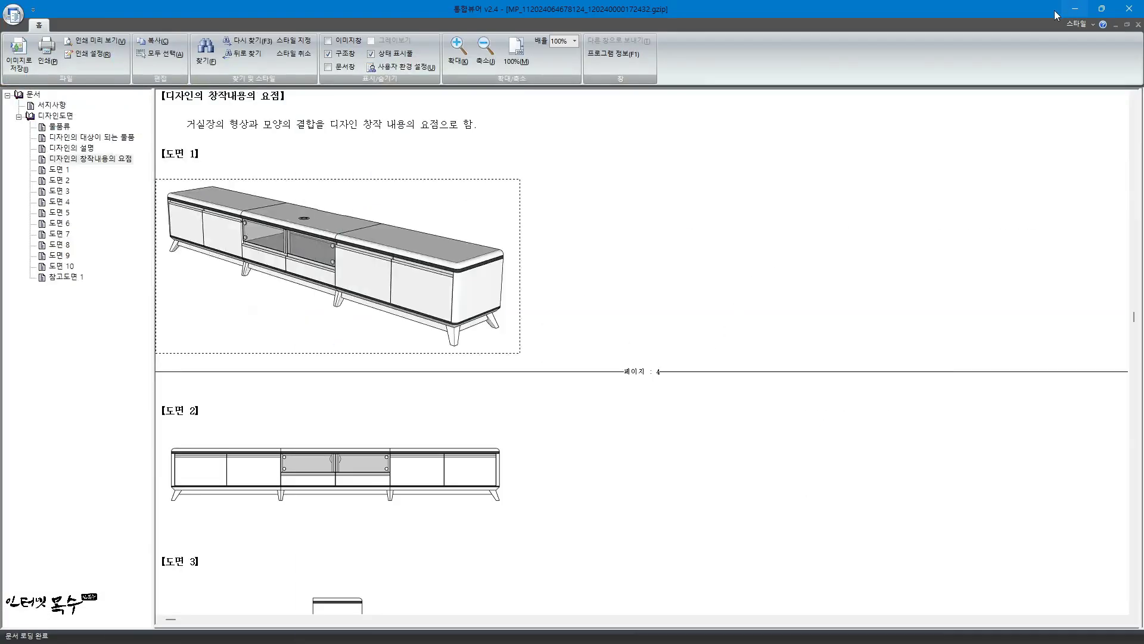
pyautogui.scroll(5, 676, 287)
pyautogui.scroll(-10, 659, 306)
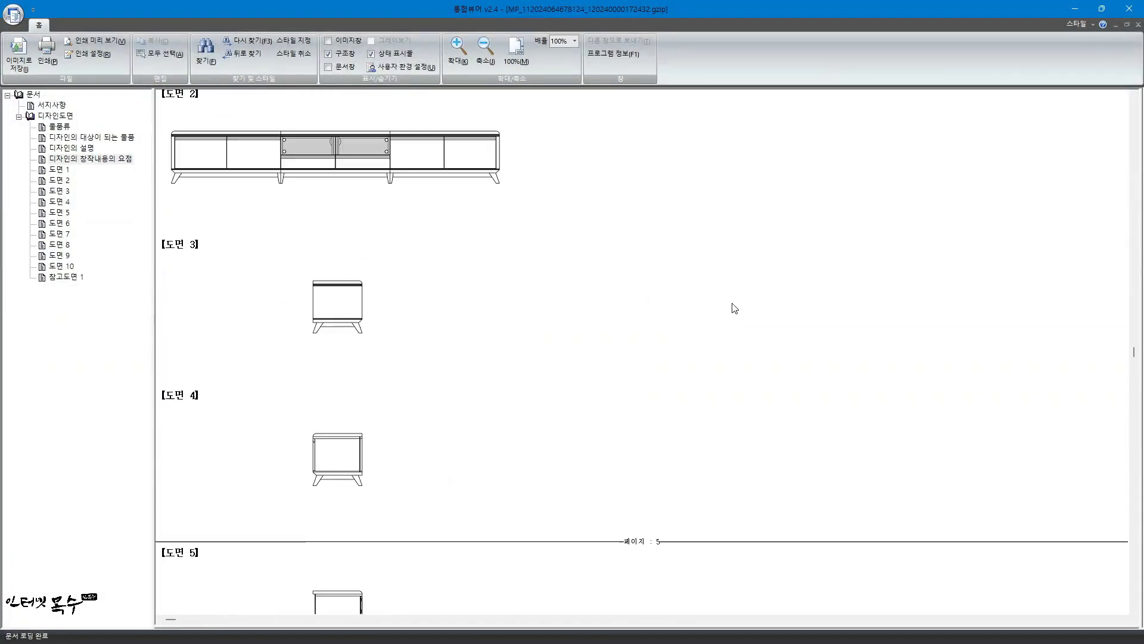
pyautogui.scroll(-5, 705, 349)
pyautogui.scroll(-2, 705, 348)
pyautogui.scroll(-2, 705, 348)
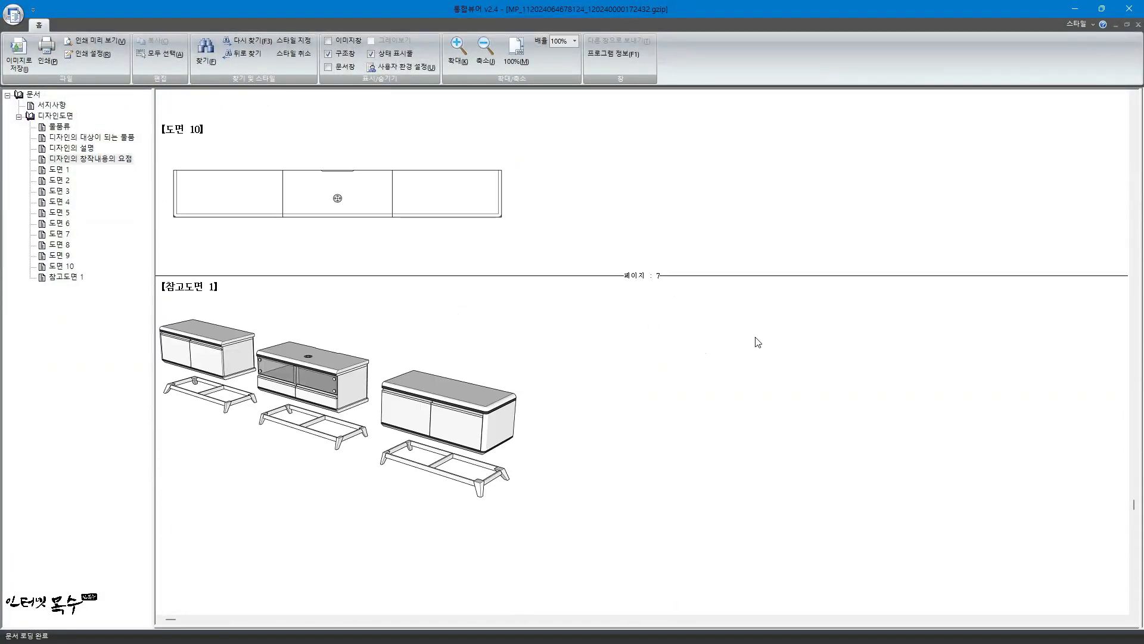